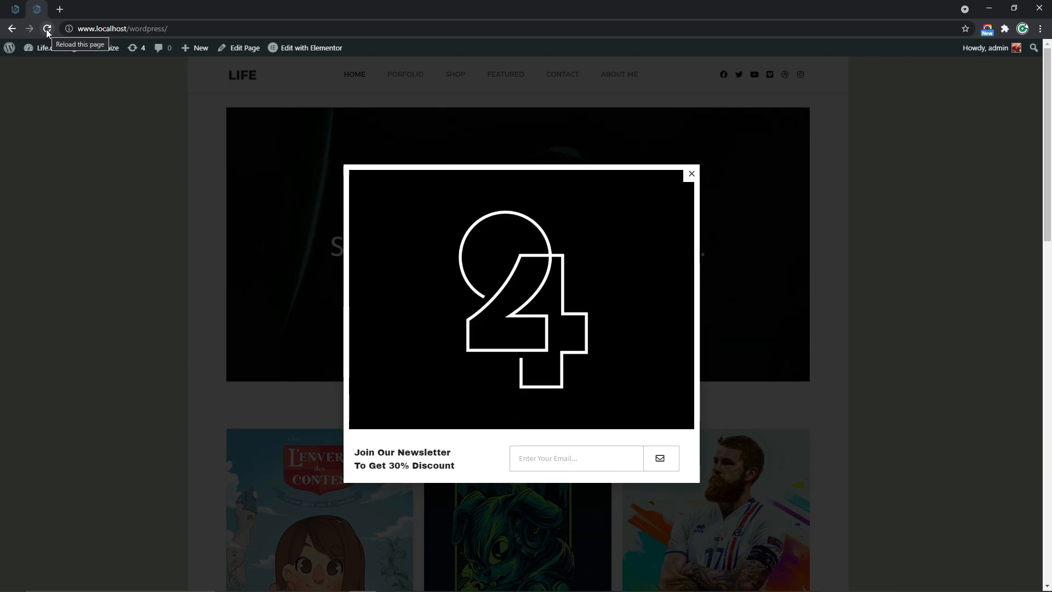
Return to the popup's publish settings in the Elementor editor and enable only the On Page Exit Intent trigger
{"action": "left_click", "coordinate": [19, 11]}
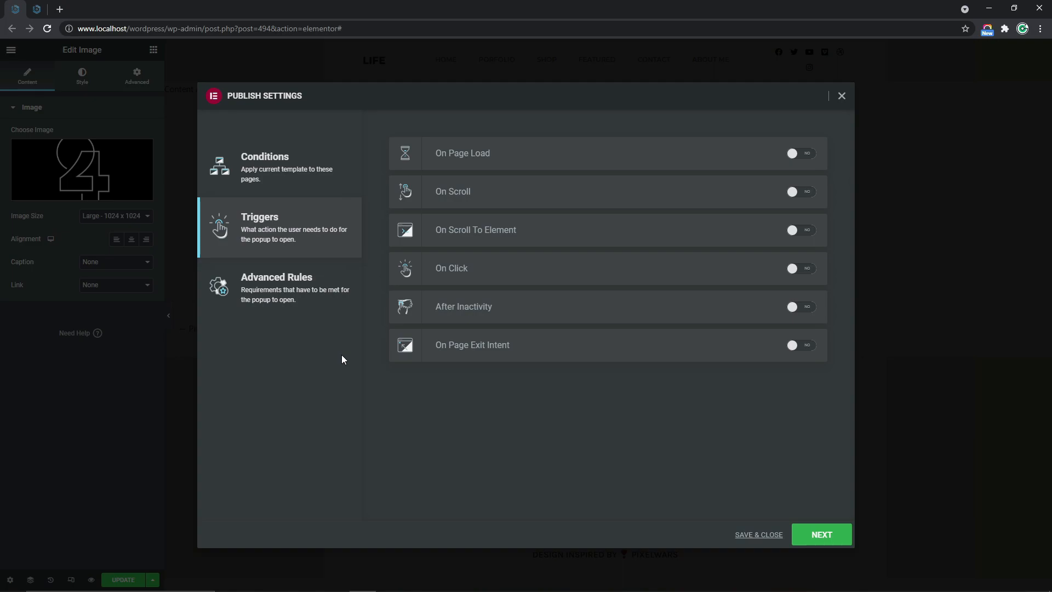
{"action": "left_click", "coordinate": [808, 347]}
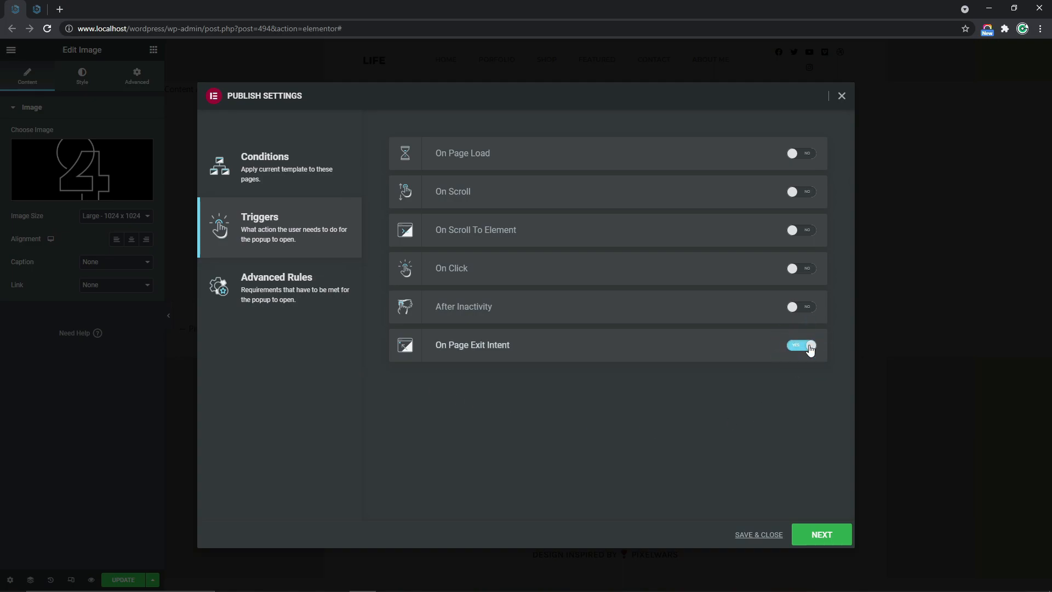
{"action": "left_click", "coordinate": [806, 308]}
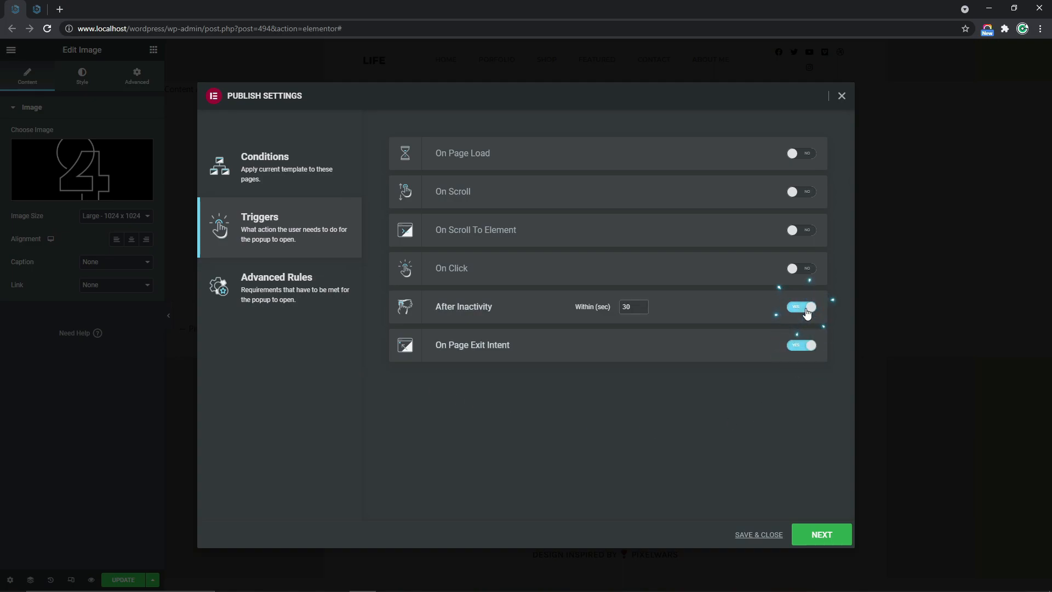
{"action": "left_click", "coordinate": [805, 308]}
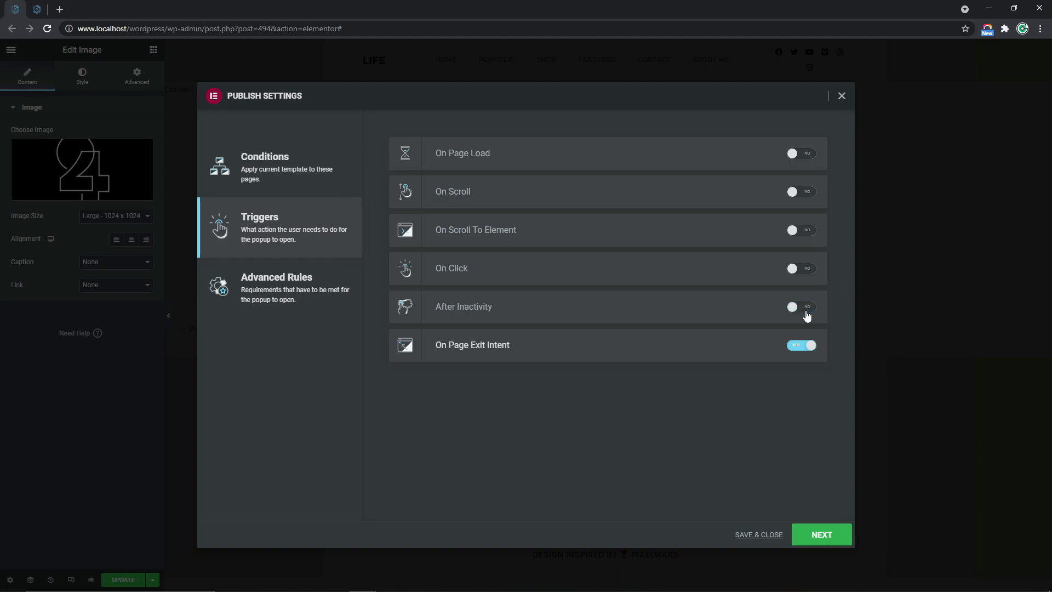
Visit victorchinedu.com/elementor in a new browser tab and view Elementor's pricing
{"action": "left_click", "coordinate": [60, 9]}
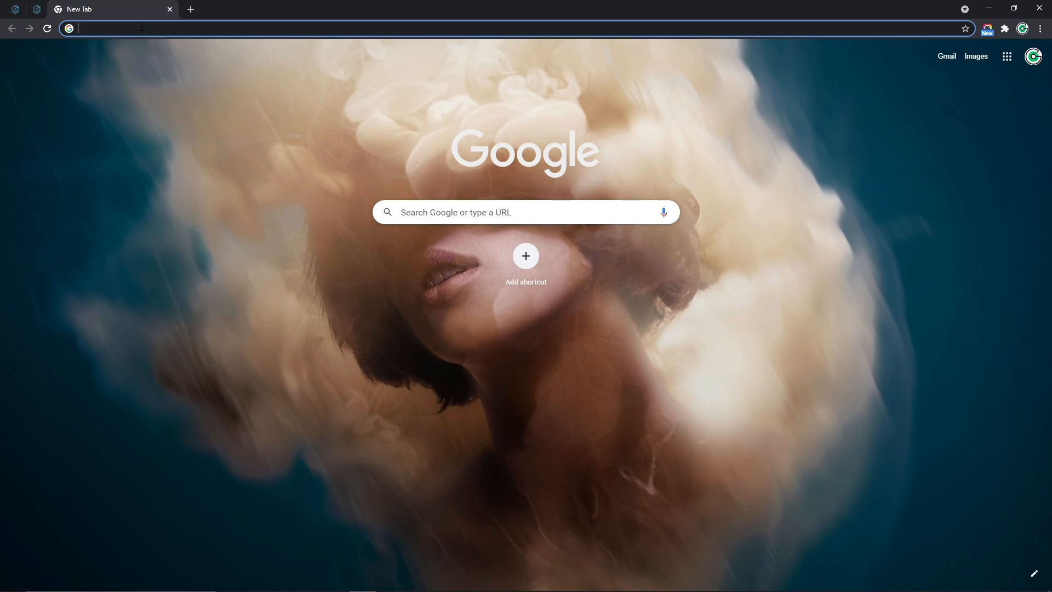
{"action": "type", "text": "Victor"}
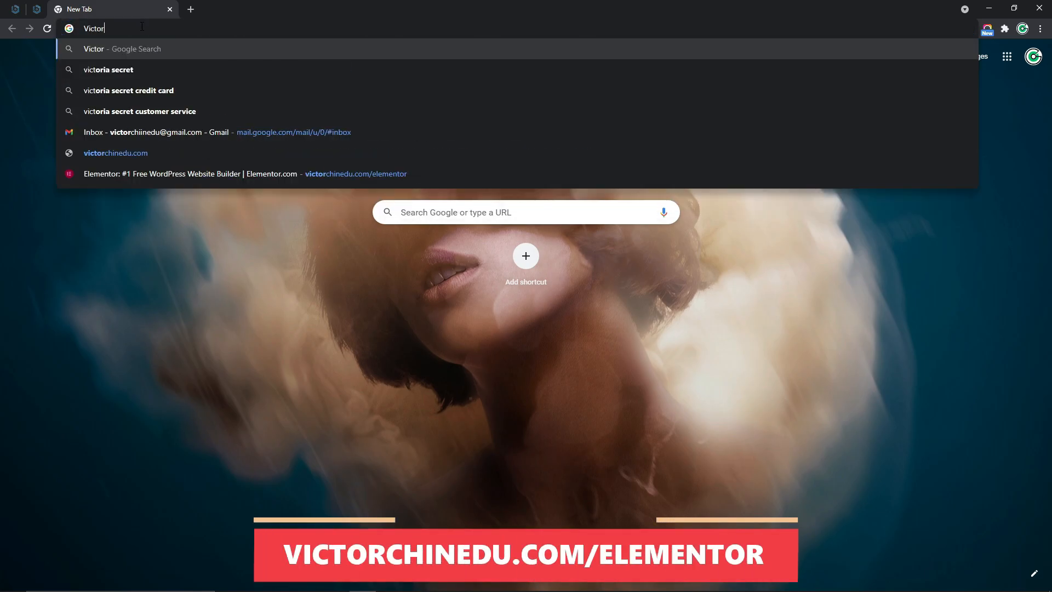
{"action": "type", "text": "chinedu.com"}
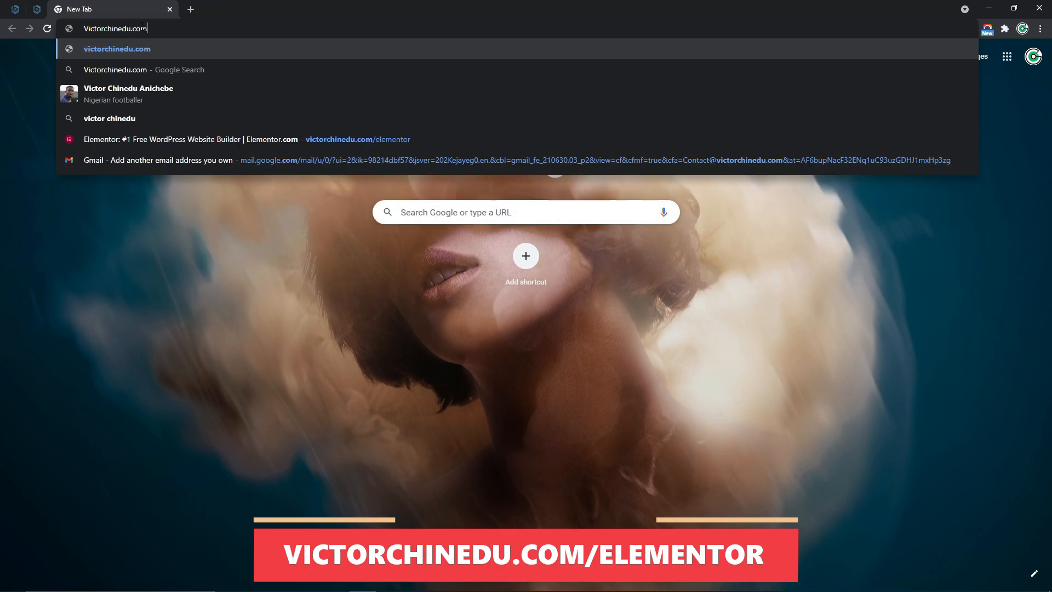
{"action": "type", "text": "/elementor"}
{"action": "key", "text": "Return"}
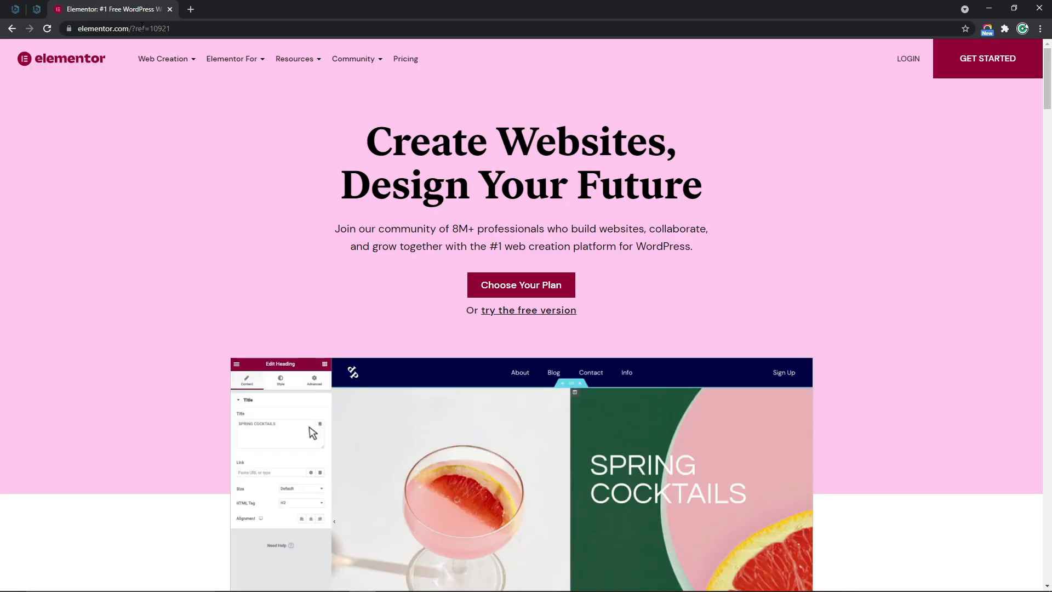
{"action": "left_click", "coordinate": [411, 63]}
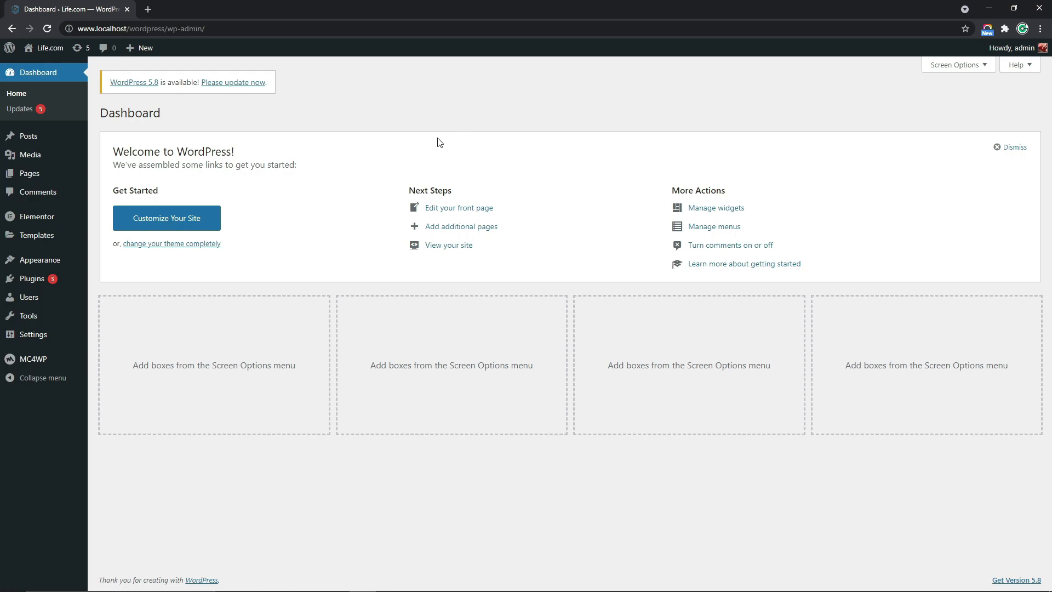
Open the WordPress form for adding a new template in a separate browser tab and switch to it
{"action": "mouse_move", "coordinate": [56, 236]}
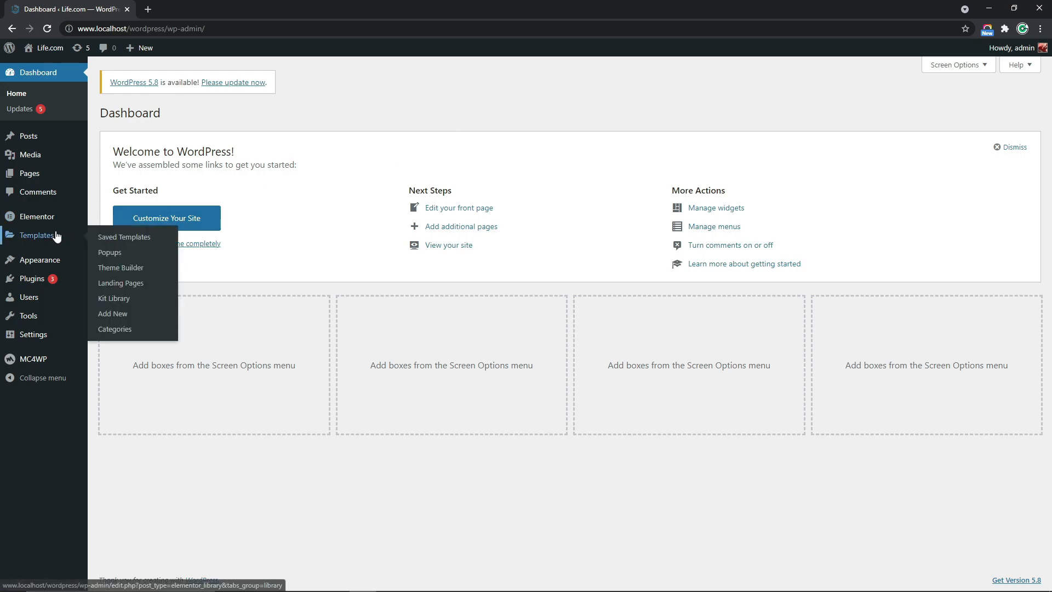
{"action": "right_click", "coordinate": [124, 320]}
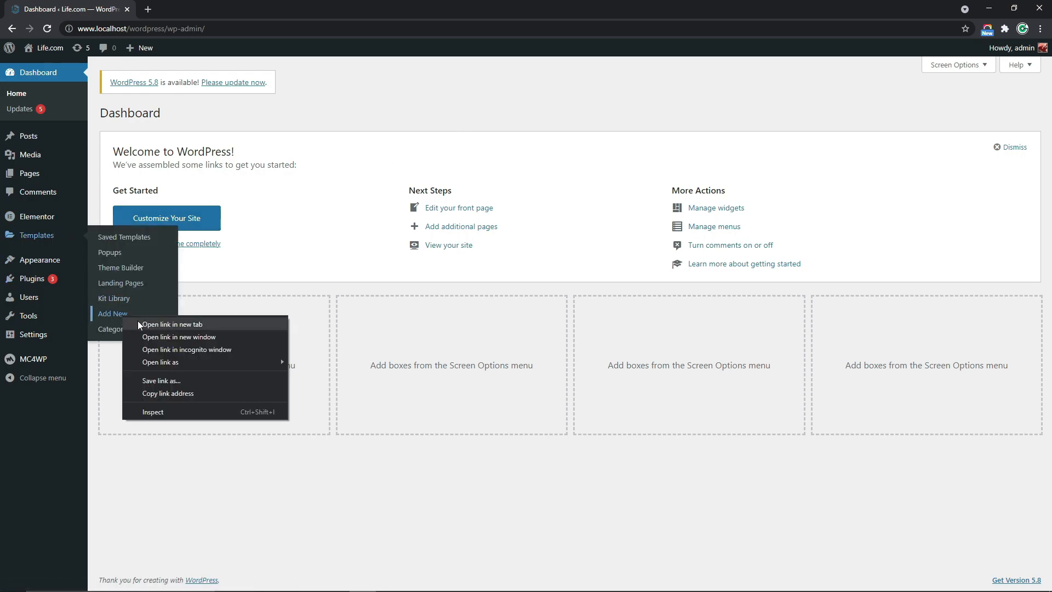
{"action": "left_click", "coordinate": [137, 321]}
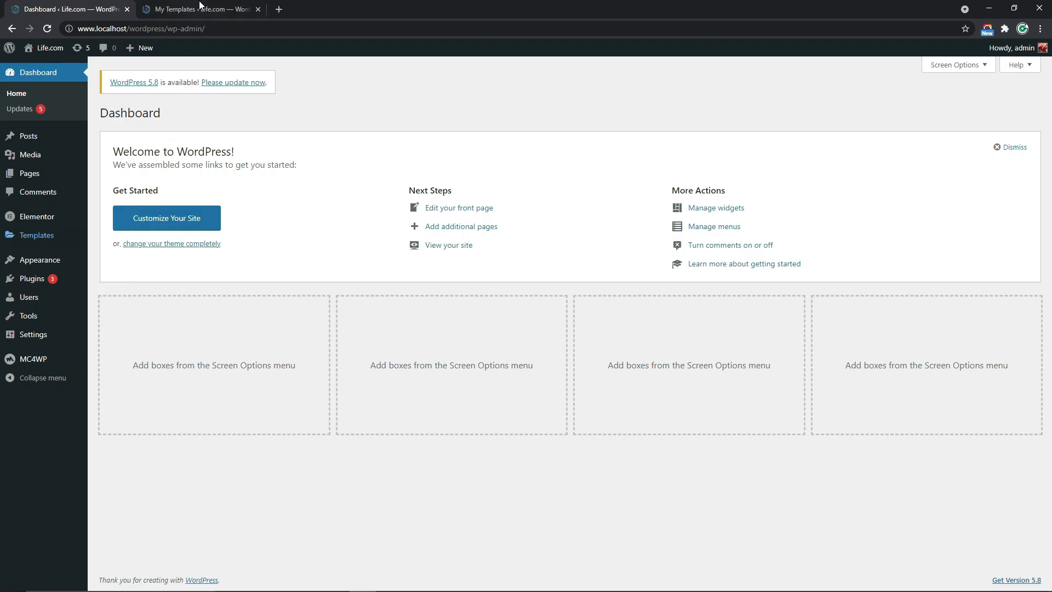
{"action": "left_click", "coordinate": [203, 9]}
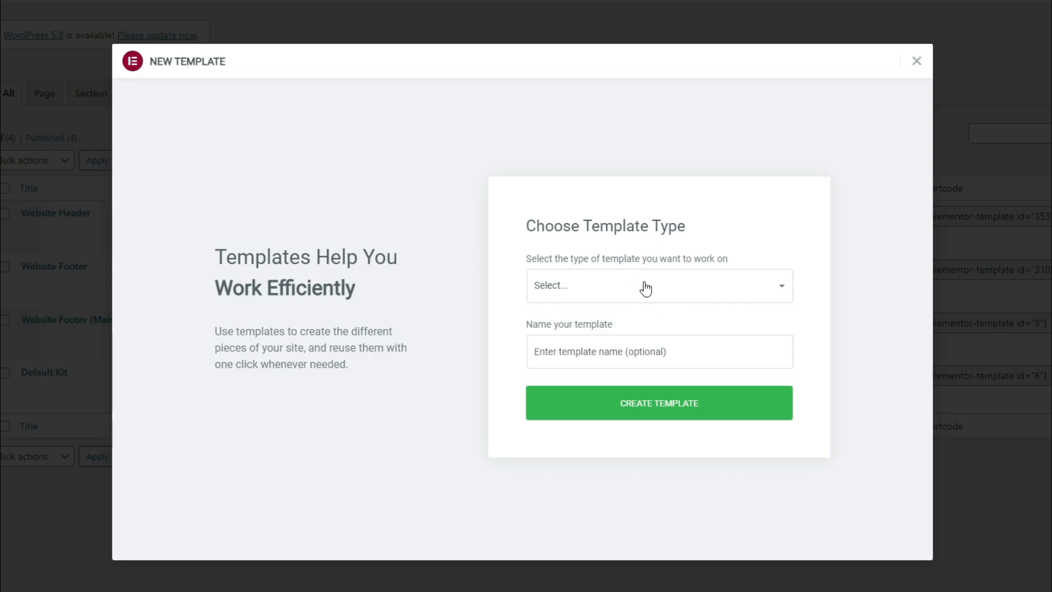
Create a new template of type Popup named "Discount Popup"
{"action": "left_click", "coordinate": [624, 291]}
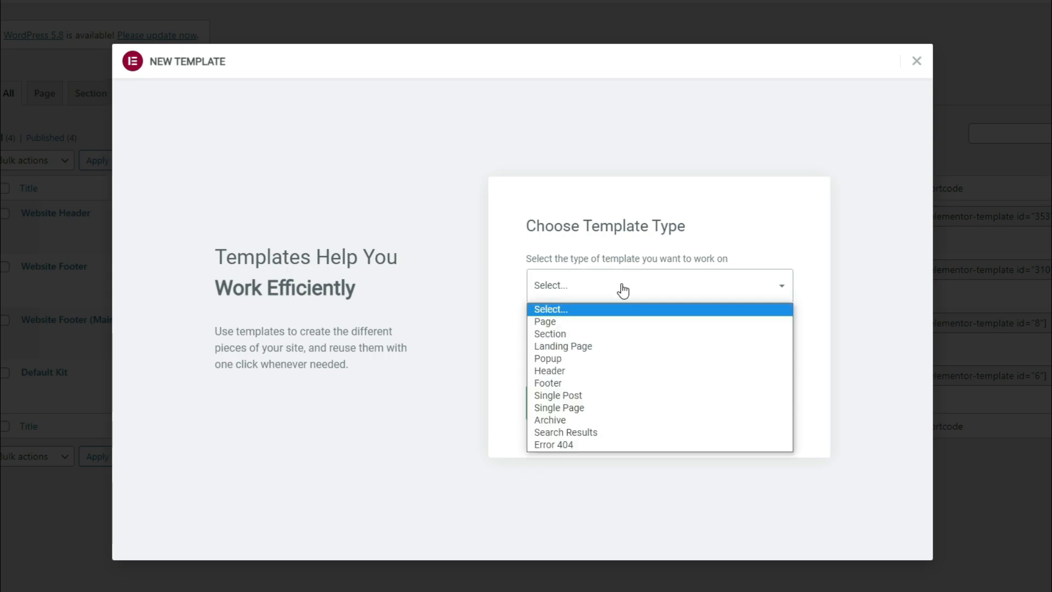
{"action": "left_click", "coordinate": [568, 361]}
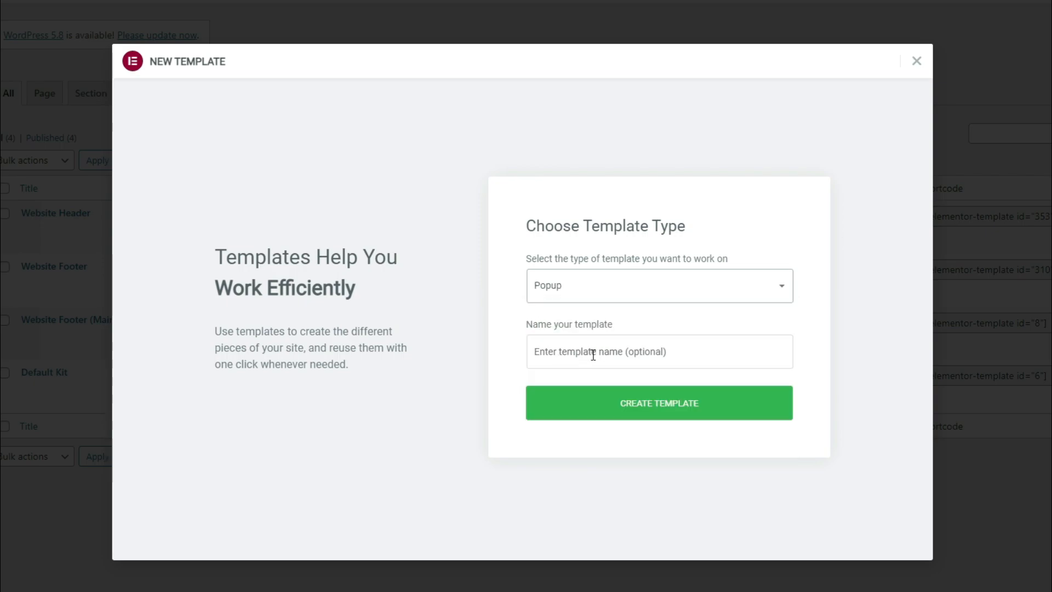
{"action": "left_click", "coordinate": [593, 355]}
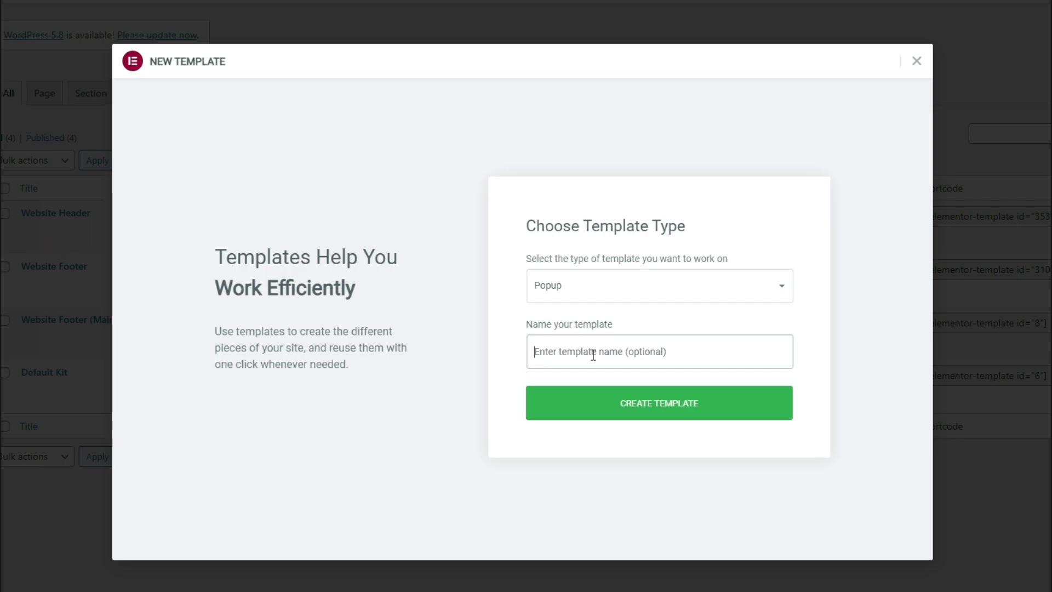
{"action": "type", "text": "Discount Popup"}
{"action": "left_click", "coordinate": [624, 415]}
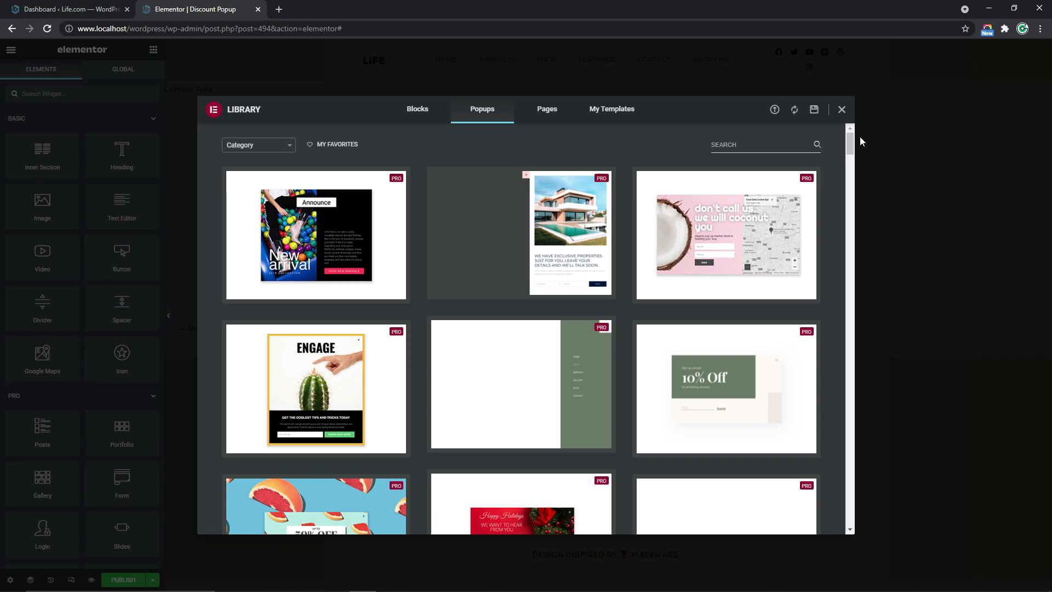
Look through the ready-made popups, close the library without inserting one, and set the popup's width to 650 px
{"action": "left_click_drag", "start_coordinate": [853, 141], "coordinate": [852, 193]}
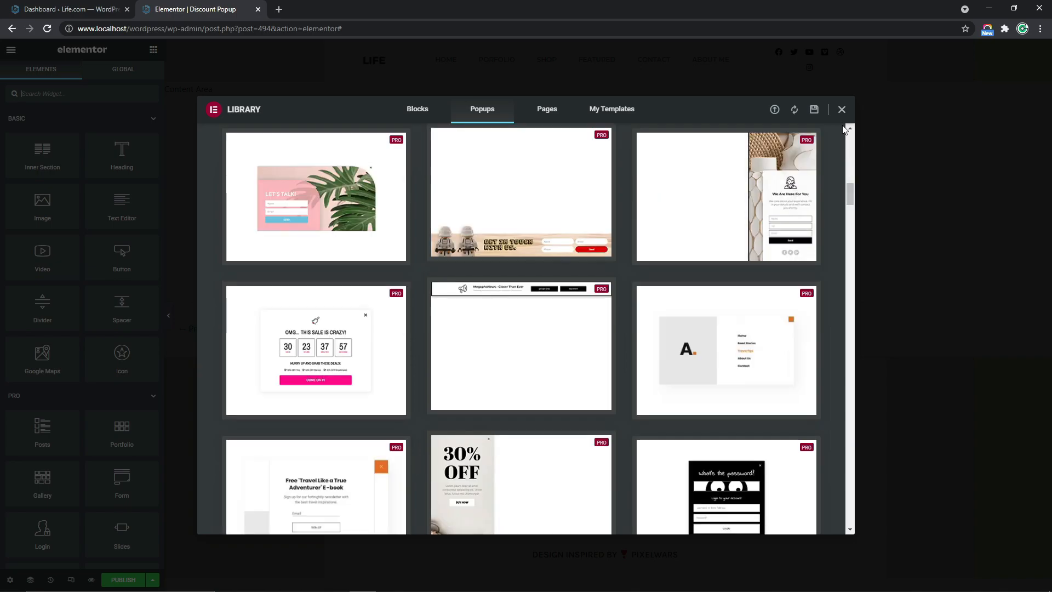
{"action": "left_click", "coordinate": [842, 109]}
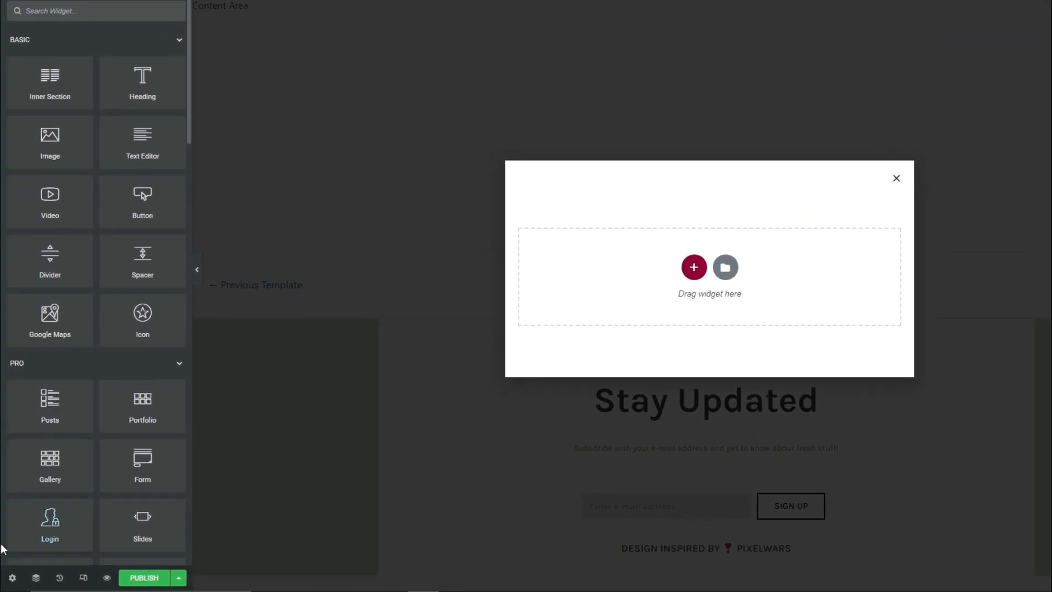
{"action": "left_click", "coordinate": [11, 582]}
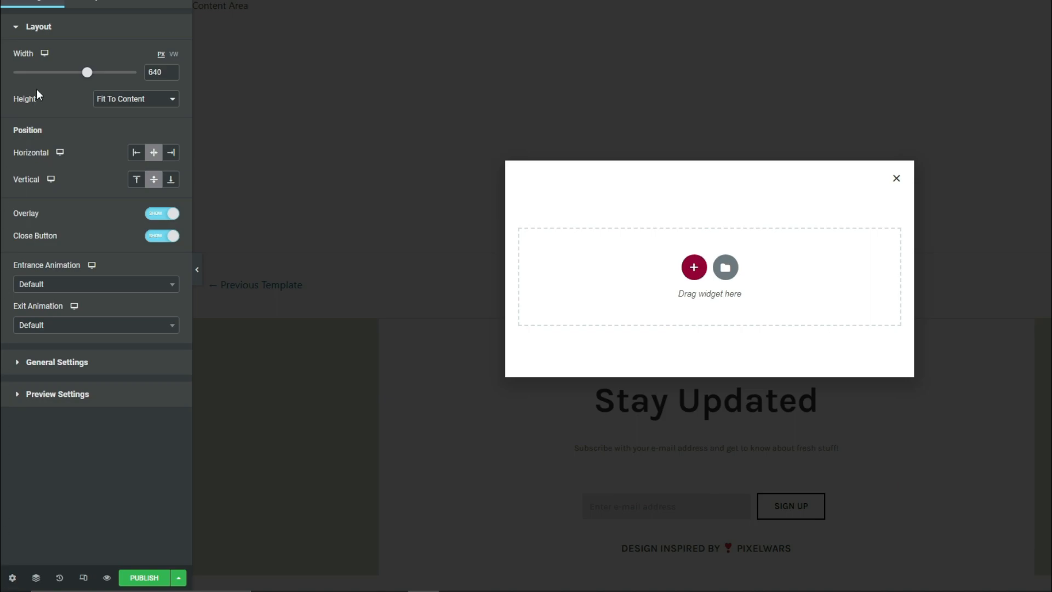
{"action": "left_click", "coordinate": [174, 70]}
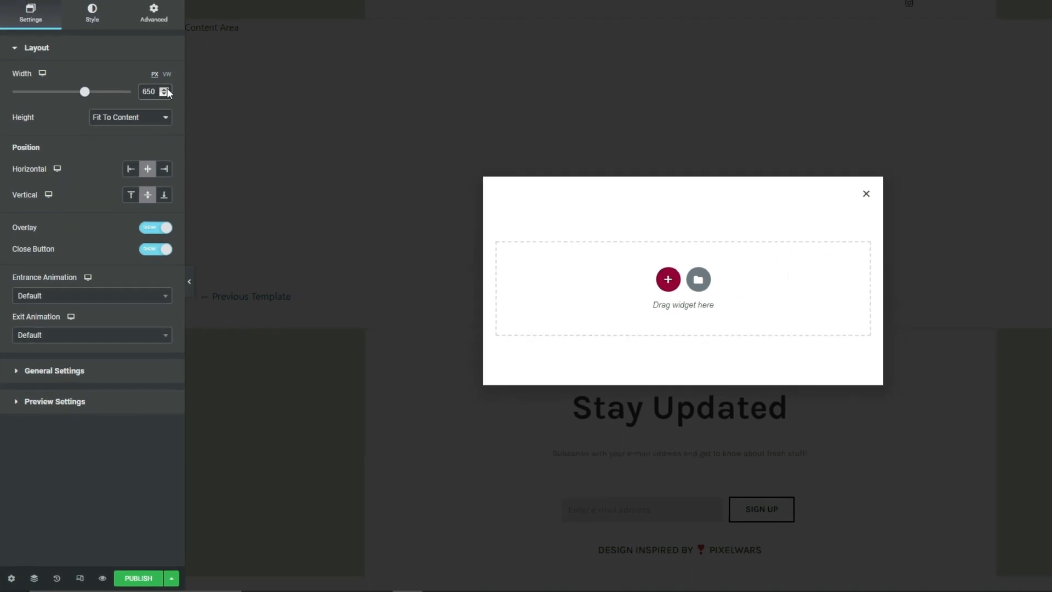
Try the Fit To Screen and Custom heights for the popup and return it to Fit To Content
{"action": "left_click", "coordinate": [113, 119]}
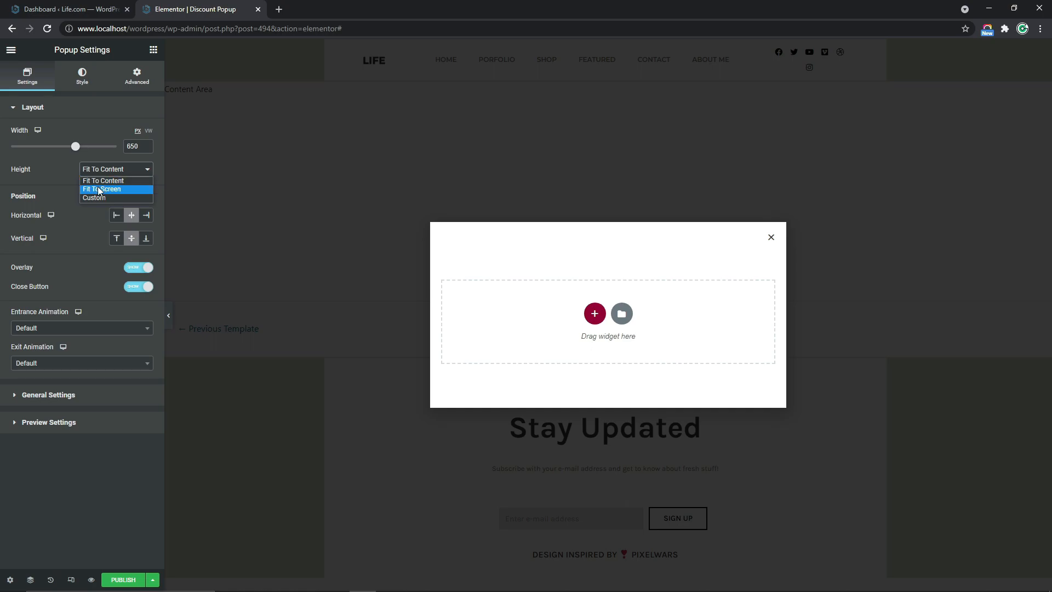
{"action": "left_click", "coordinate": [104, 189]}
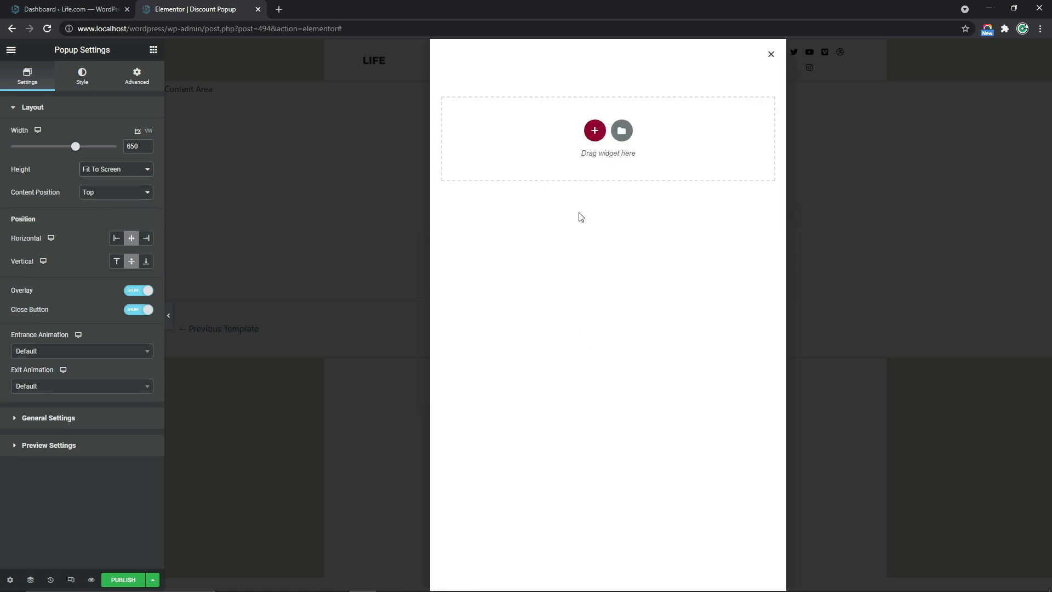
{"action": "left_click", "coordinate": [117, 171]}
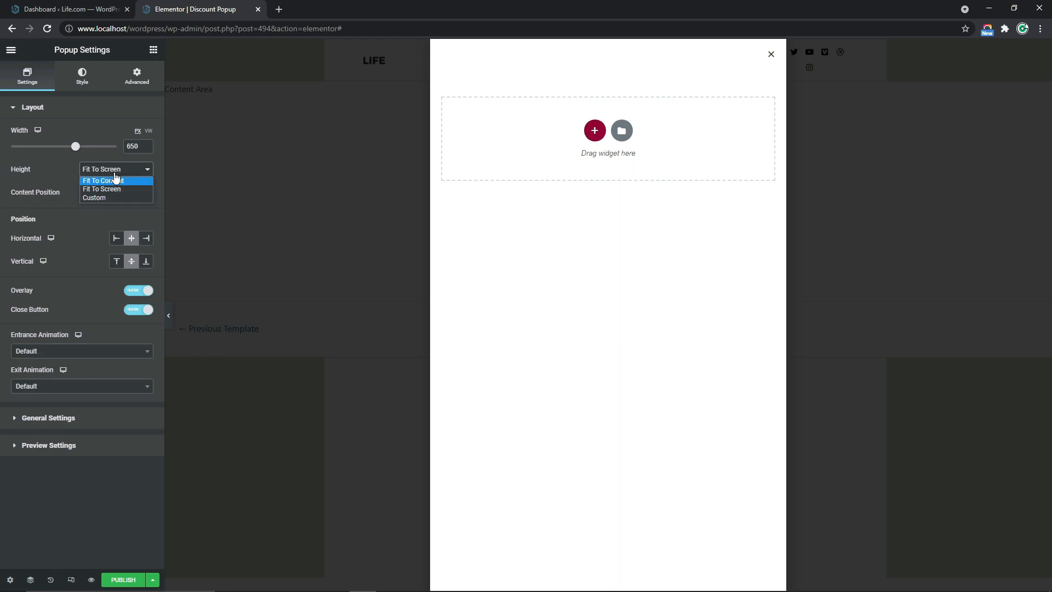
{"action": "left_click", "coordinate": [97, 198]}
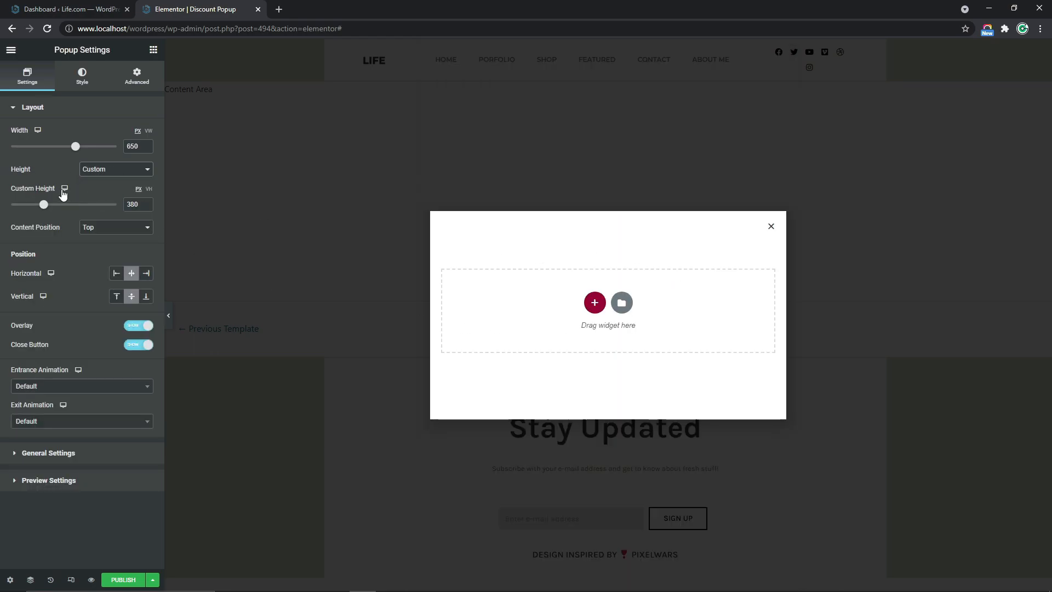
{"action": "left_click", "coordinate": [97, 170]}
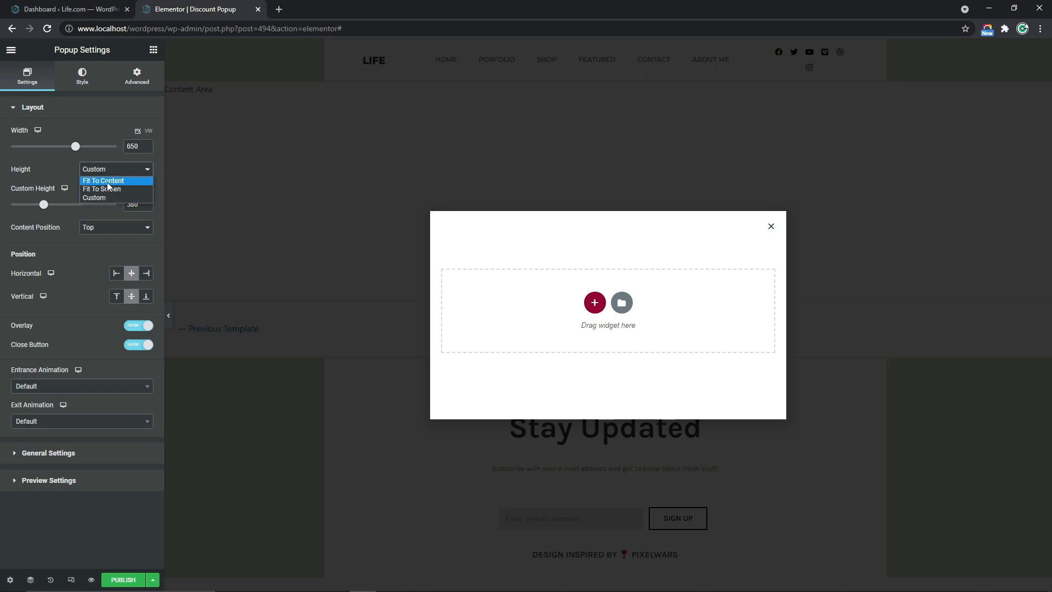
{"action": "left_click", "coordinate": [107, 180]}
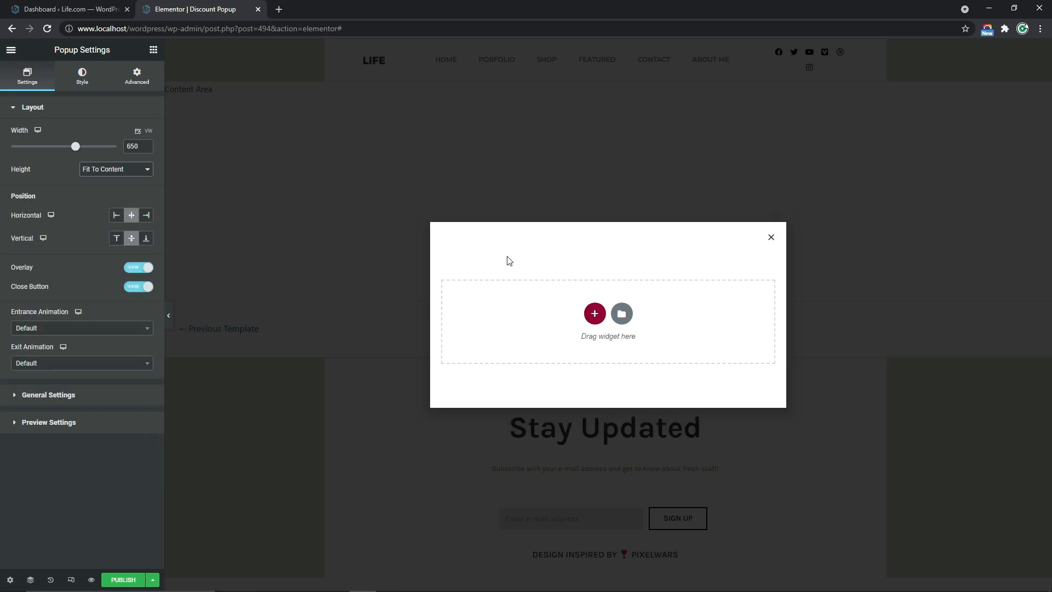
Try the popup at left and right horizontal positions and without its overlay, restoring the centered position and the overlay
{"action": "left_click", "coordinate": [117, 217]}
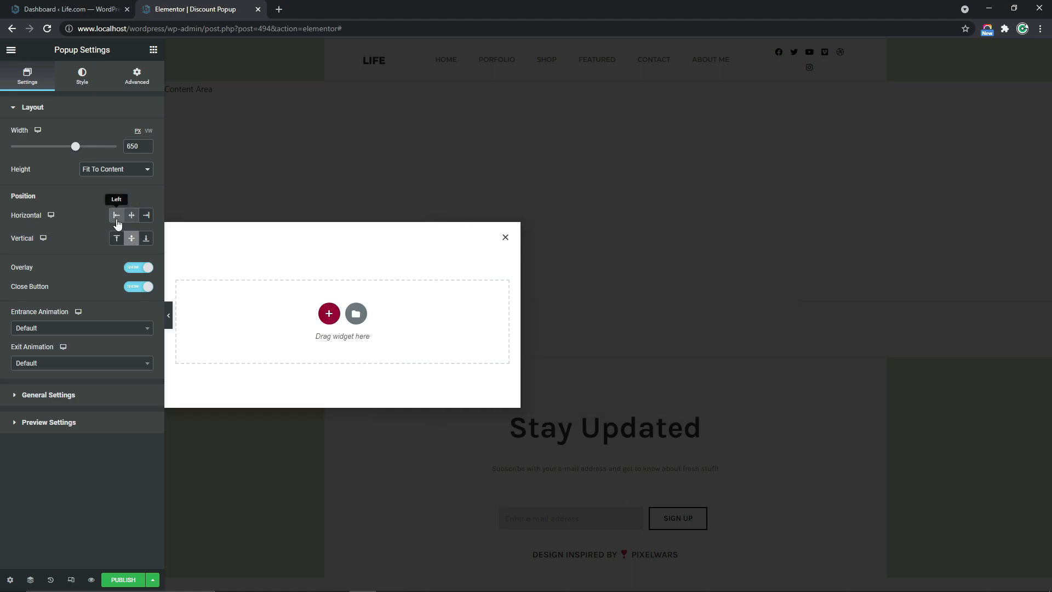
{"action": "left_click", "coordinate": [146, 216]}
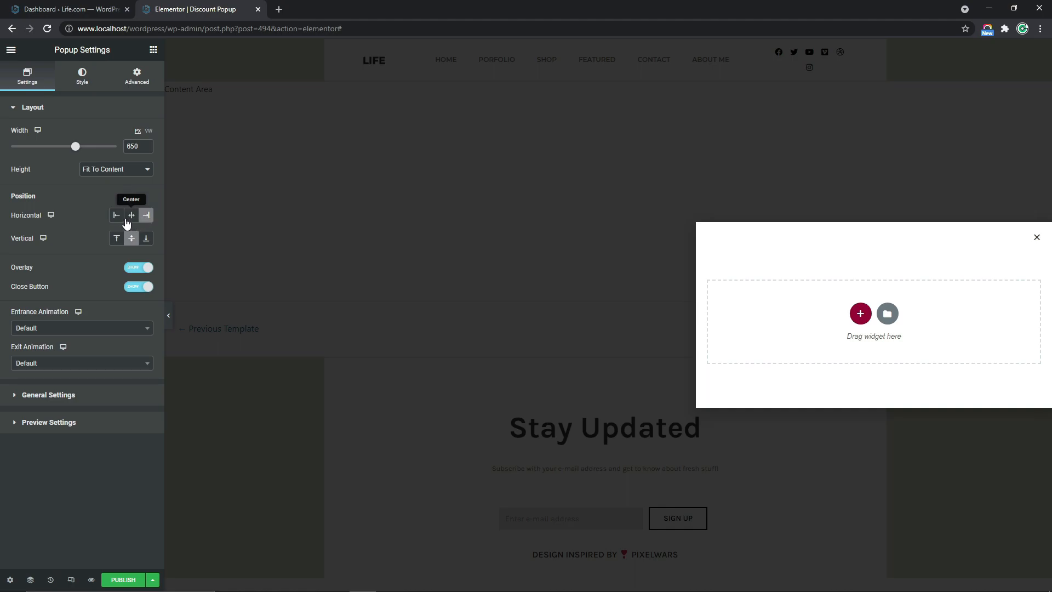
{"action": "left_click", "coordinate": [131, 216]}
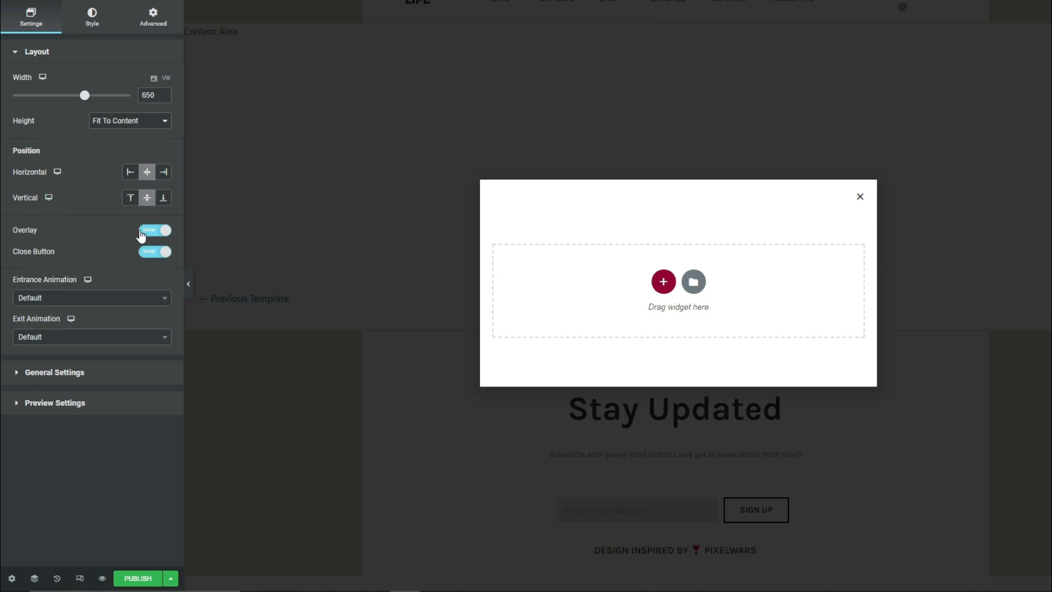
{"action": "left_click", "coordinate": [156, 231]}
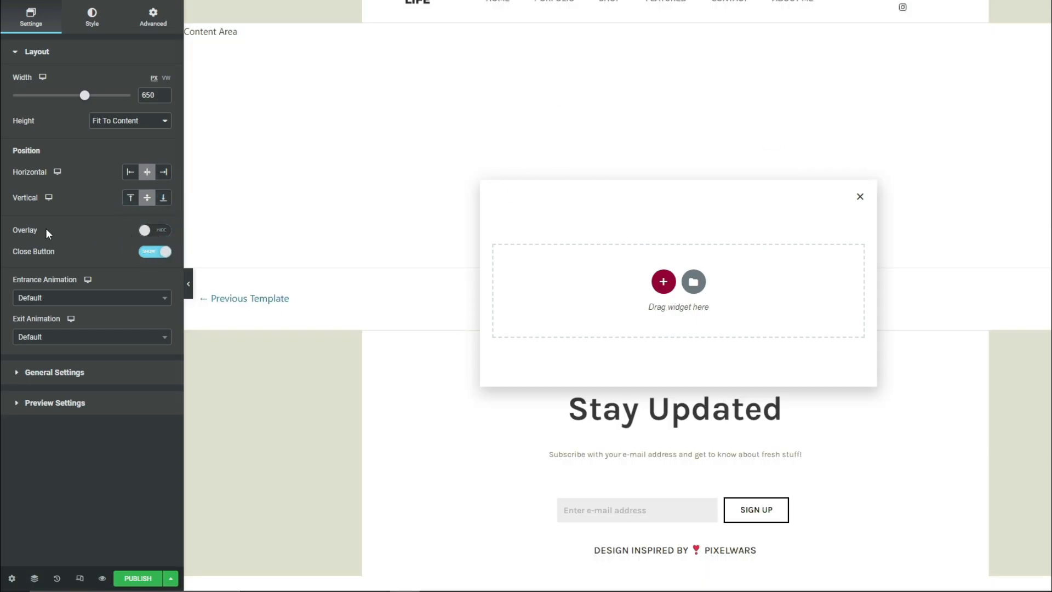
{"action": "left_click", "coordinate": [145, 235]}
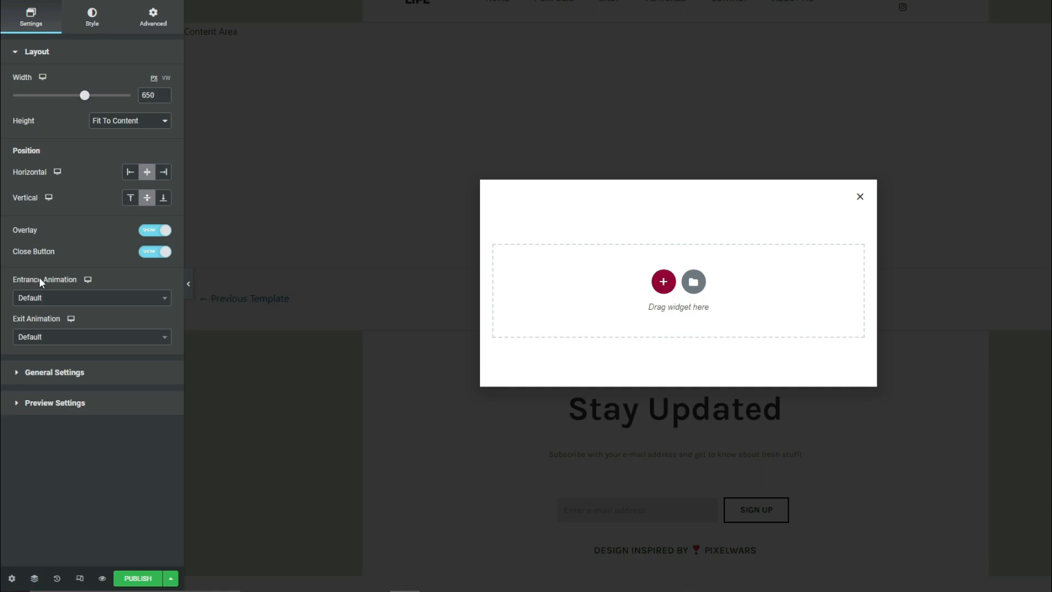
Set the popup's entrance animation to Fade In and its exit animation to Fade Out, and adjust the animation duration
{"action": "left_click", "coordinate": [50, 300]}
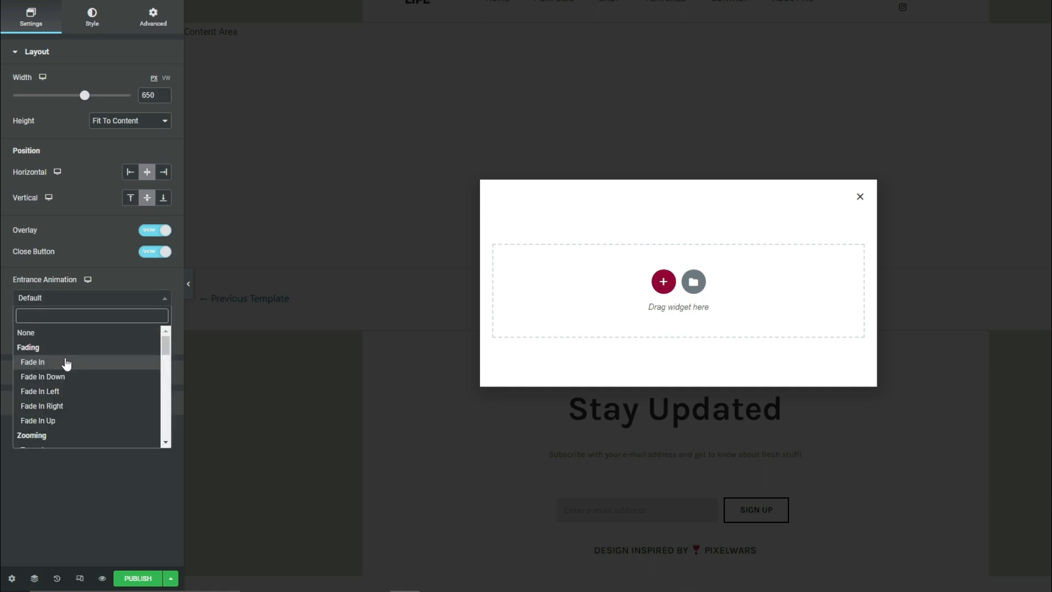
{"action": "left_click", "coordinate": [66, 364]}
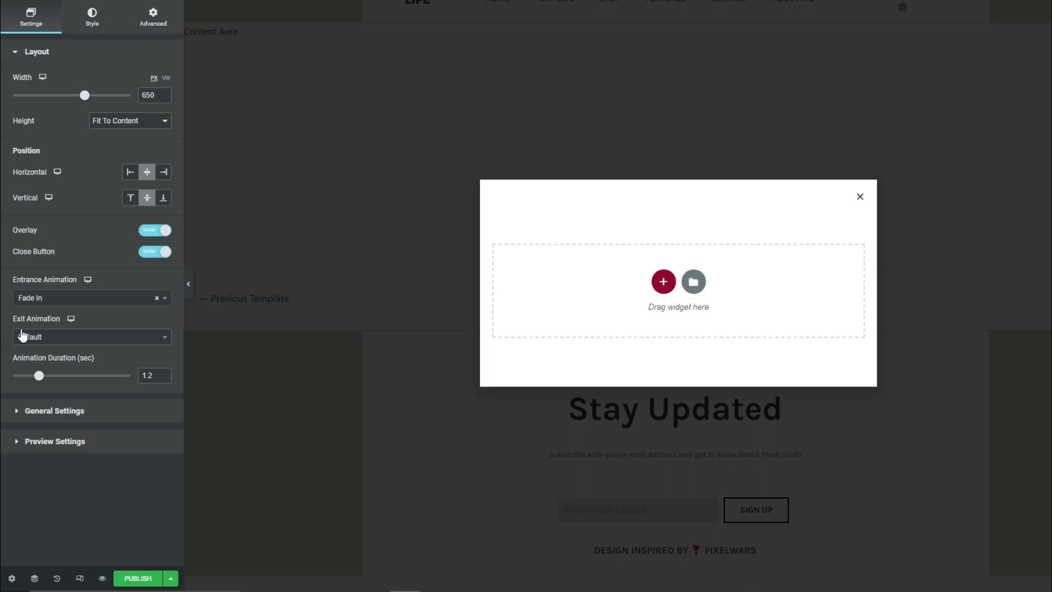
{"action": "left_click", "coordinate": [62, 341]}
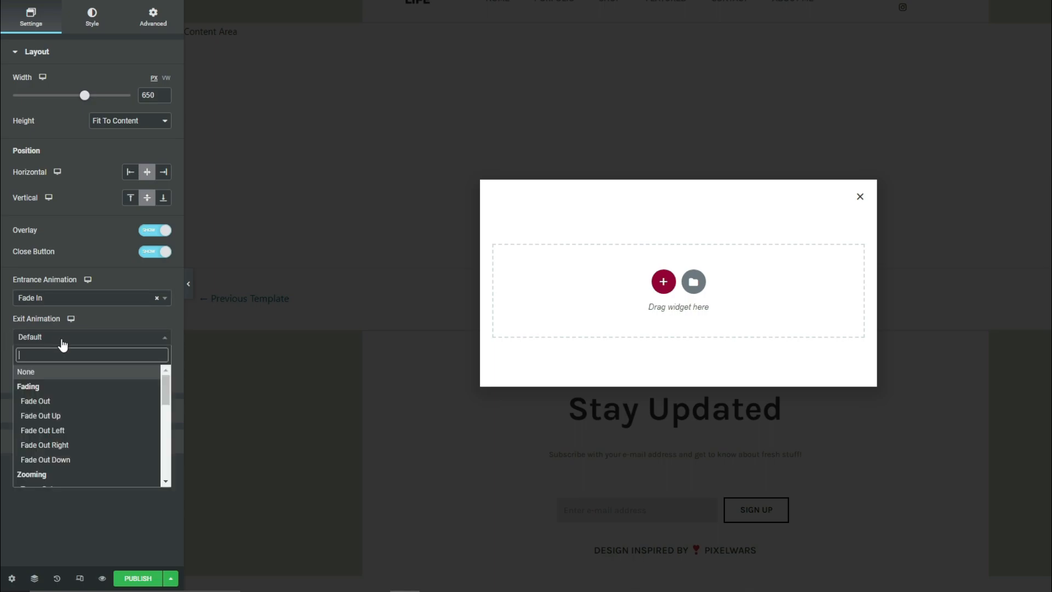
{"action": "left_click", "coordinate": [37, 402]}
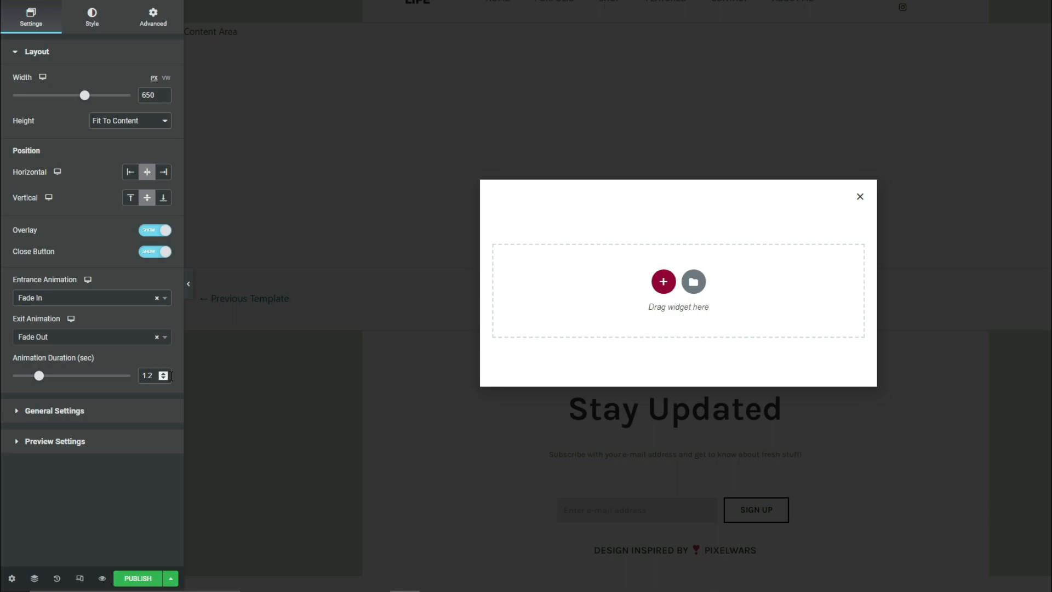
{"action": "left_click", "coordinate": [164, 374]}
{"action": "left_click", "coordinate": [163, 374]}
{"action": "left_click", "coordinate": [163, 374]}
Review the popup's title and status options in the general settings, keeping the status as Draft
{"action": "left_click", "coordinate": [55, 411]}
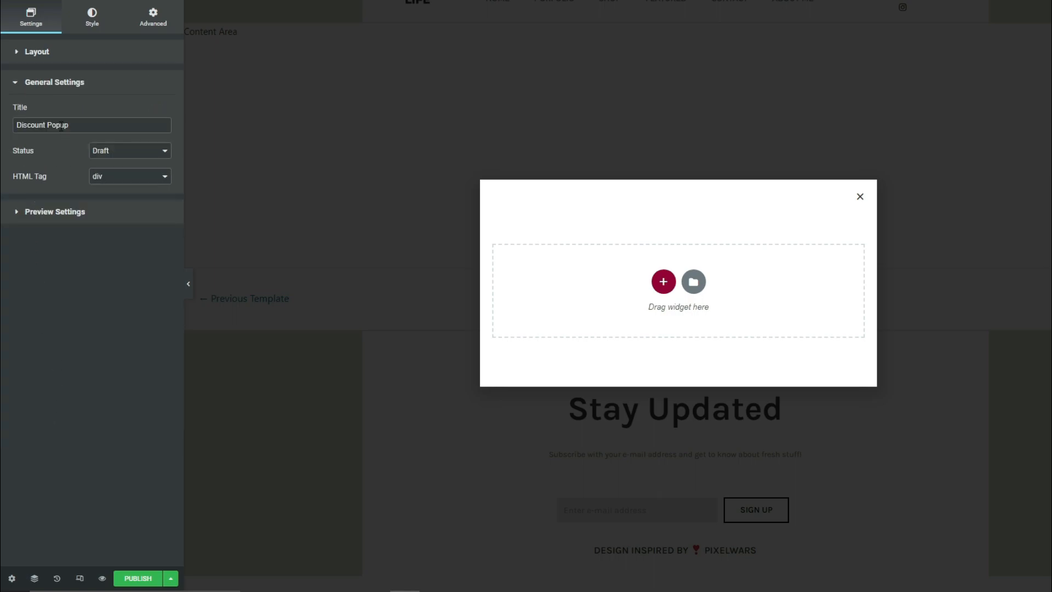
{"action": "left_click_drag", "start_coordinate": [104, 126], "coordinate": [1, 134]}
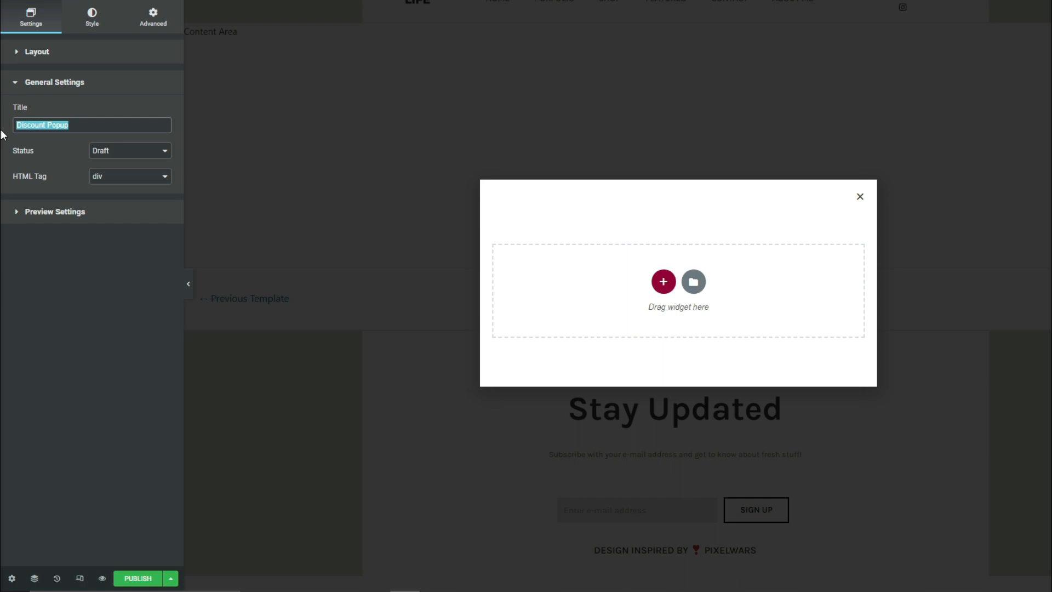
{"action": "left_click", "coordinate": [91, 125]}
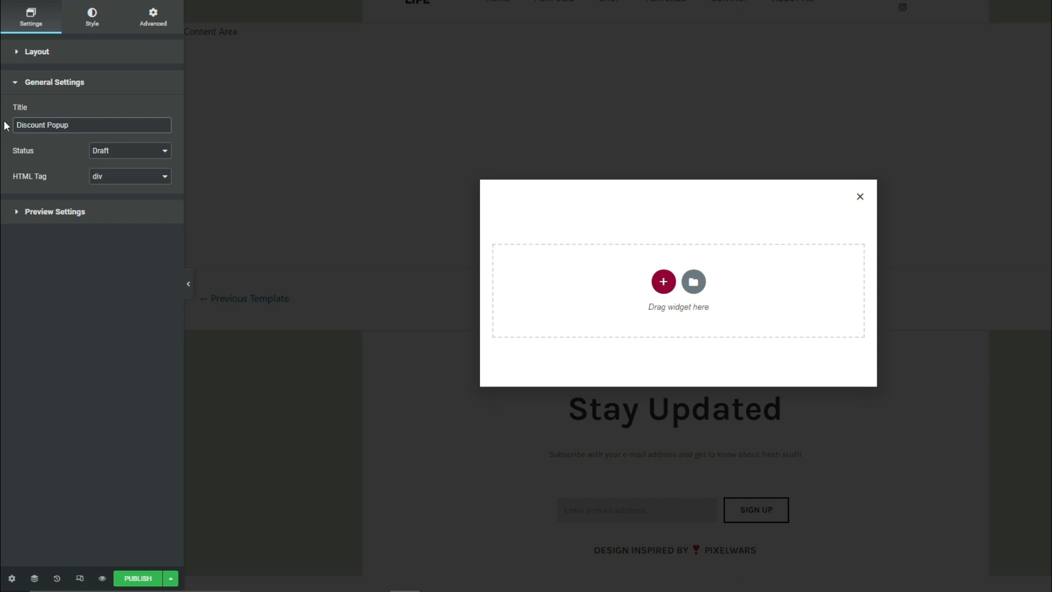
{"action": "left_click", "coordinate": [109, 154]}
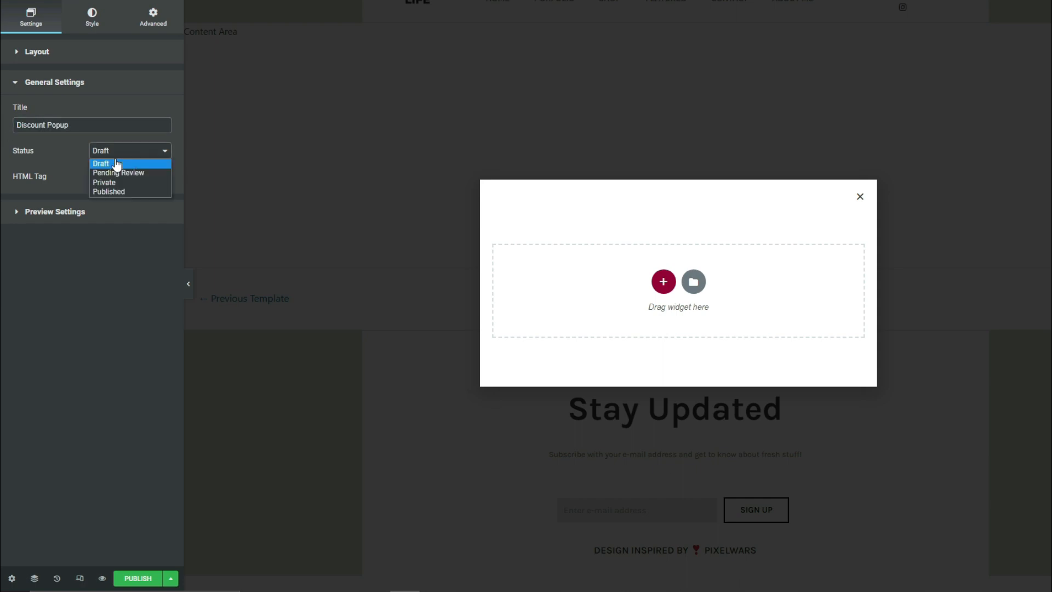
{"action": "left_click", "coordinate": [116, 164]}
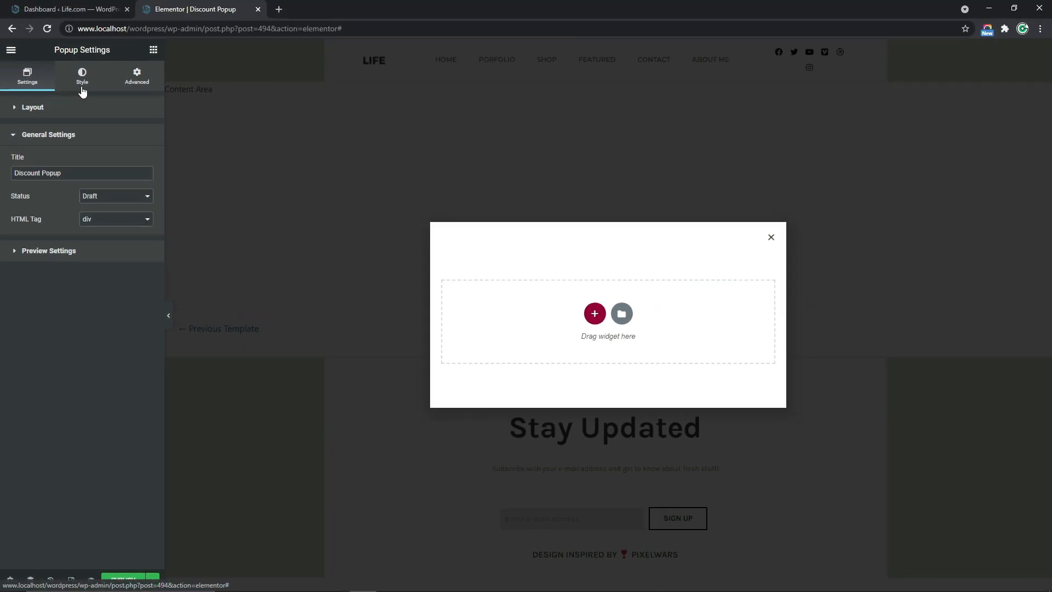
Give the popup a Classic background with the white color #FFFFFF
{"action": "left_click", "coordinate": [82, 87]}
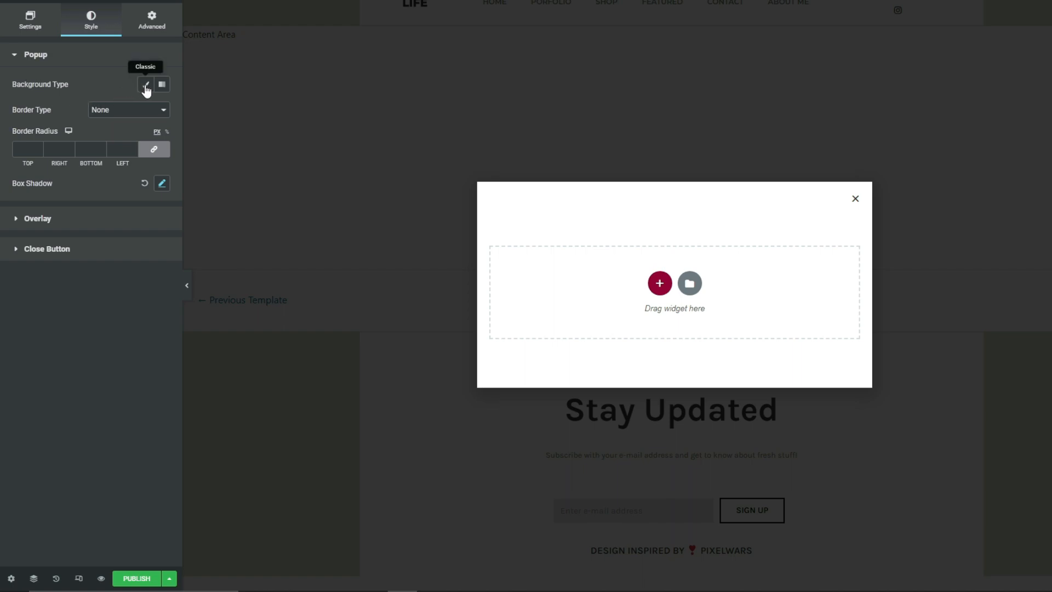
{"action": "left_click", "coordinate": [146, 88]}
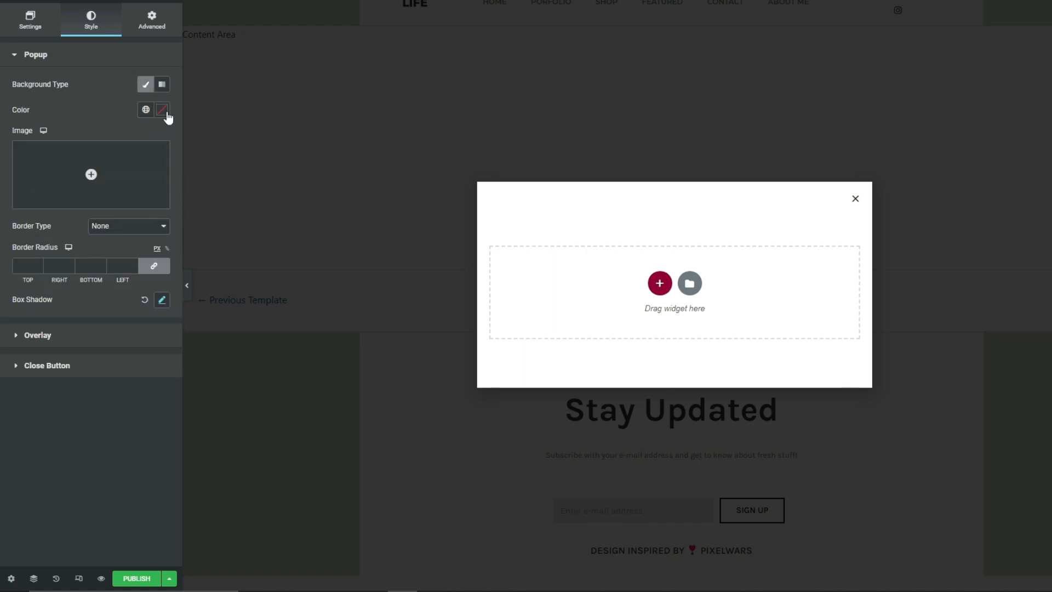
{"action": "left_click", "coordinate": [162, 109]}
{"action": "mouse_move", "coordinate": [136, 161]}
{"action": "left_mouse_down"}
{"action": "mouse_move", "coordinate": [108, 238]}
{"action": "mouse_move", "coordinate": [186, 266]}
{"action": "mouse_move", "coordinate": [11, 156]}
{"action": "left_mouse_up"}
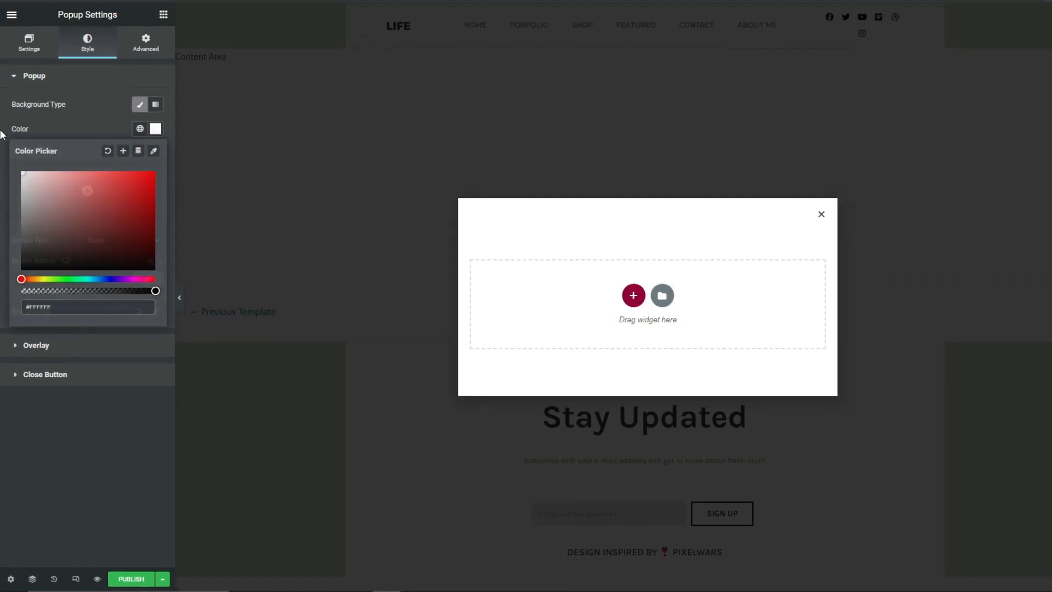
{"action": "left_click", "coordinate": [2, 114]}
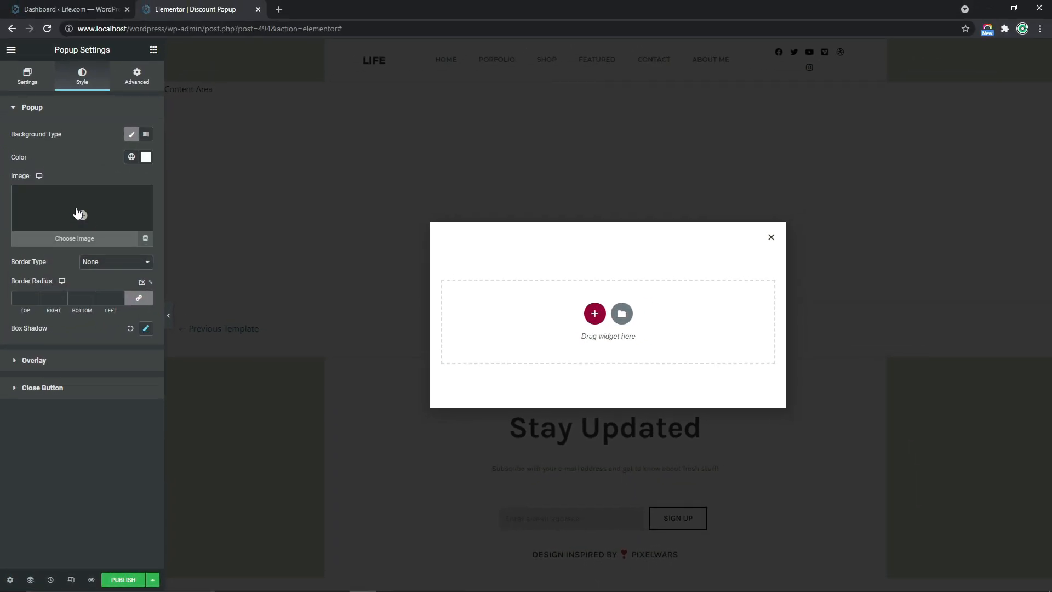
Try the black silhouette in a white circle from the media library as the popup's background image
{"action": "left_click", "coordinate": [81, 215]}
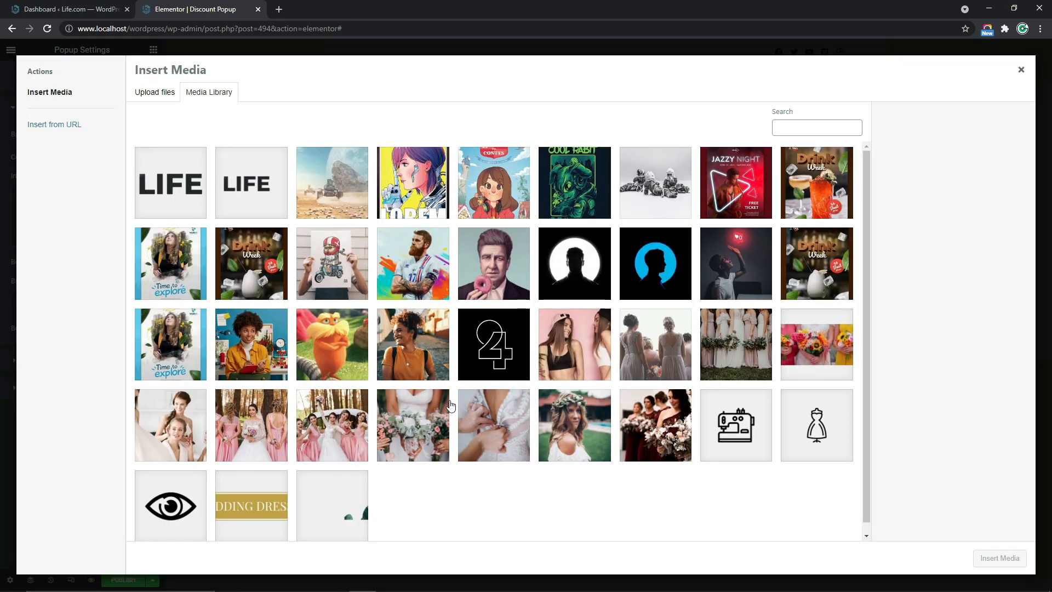
{"action": "left_click", "coordinate": [571, 278]}
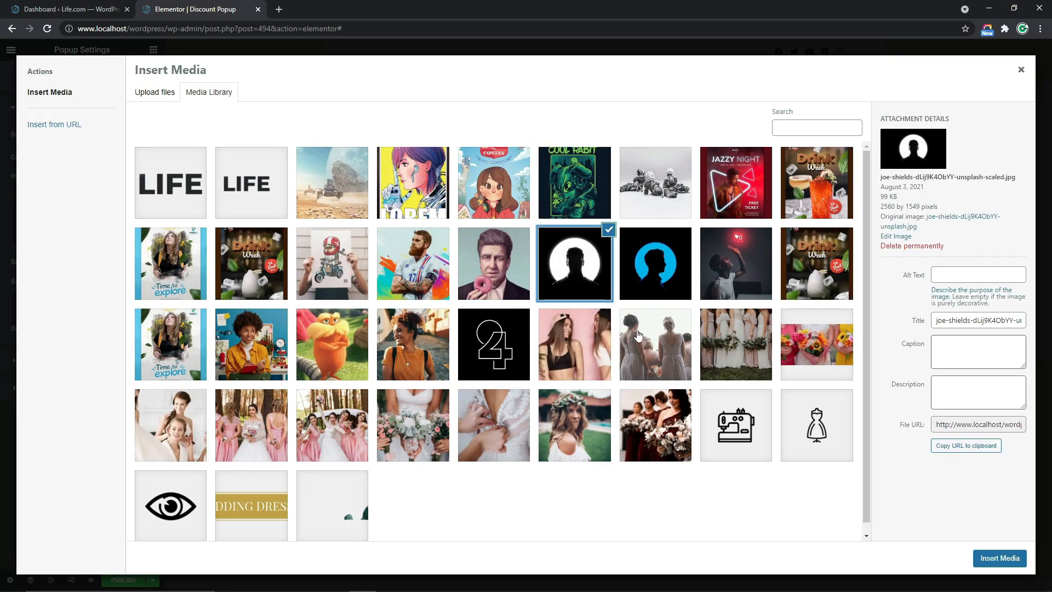
{"action": "left_click", "coordinate": [992, 559]}
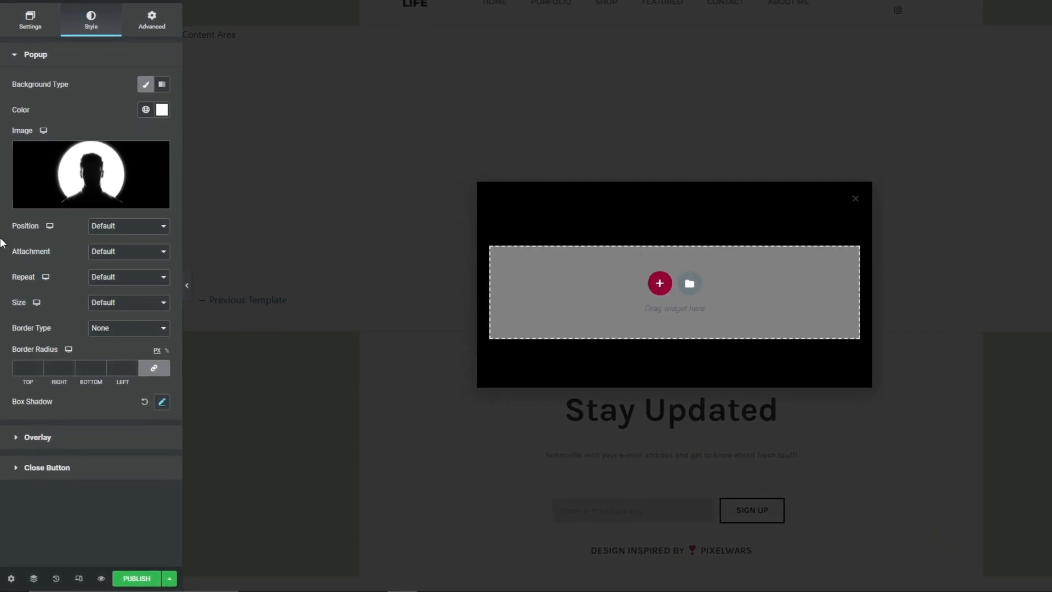
Try the popup's background image with Center Center position, No-repeat and Cover size, and remove the image
{"action": "left_click", "coordinate": [135, 236]}
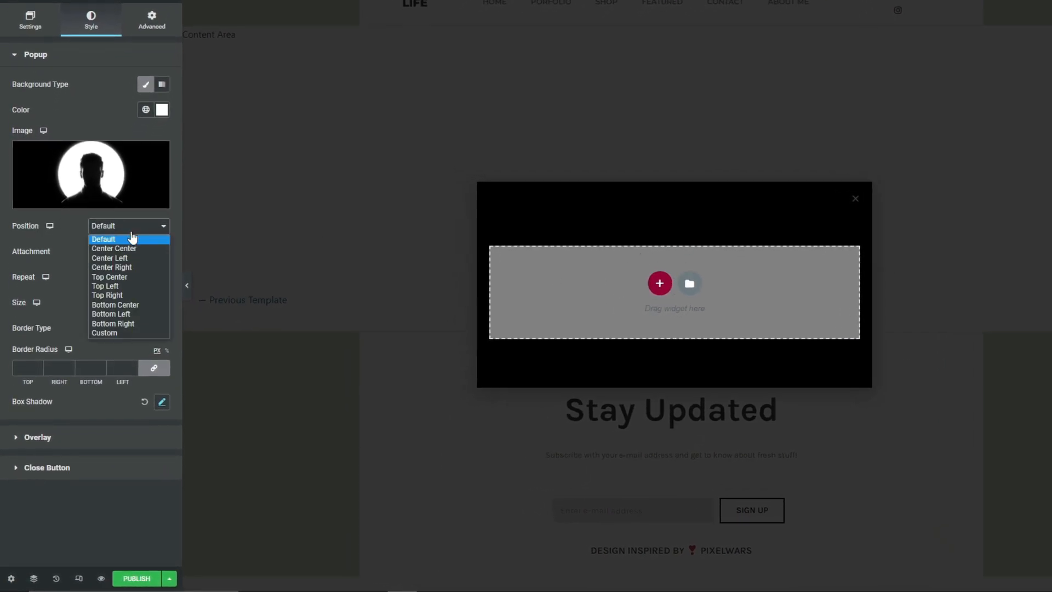
{"action": "left_click", "coordinate": [120, 252]}
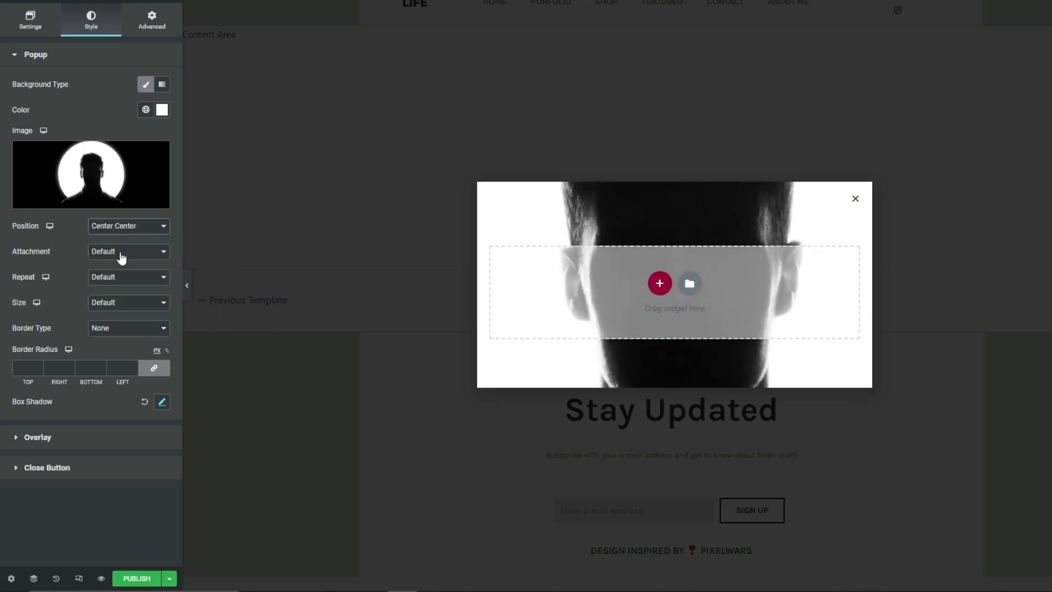
{"action": "left_click", "coordinate": [111, 287]}
{"action": "left_click", "coordinate": [114, 298]}
{"action": "left_click", "coordinate": [148, 304]}
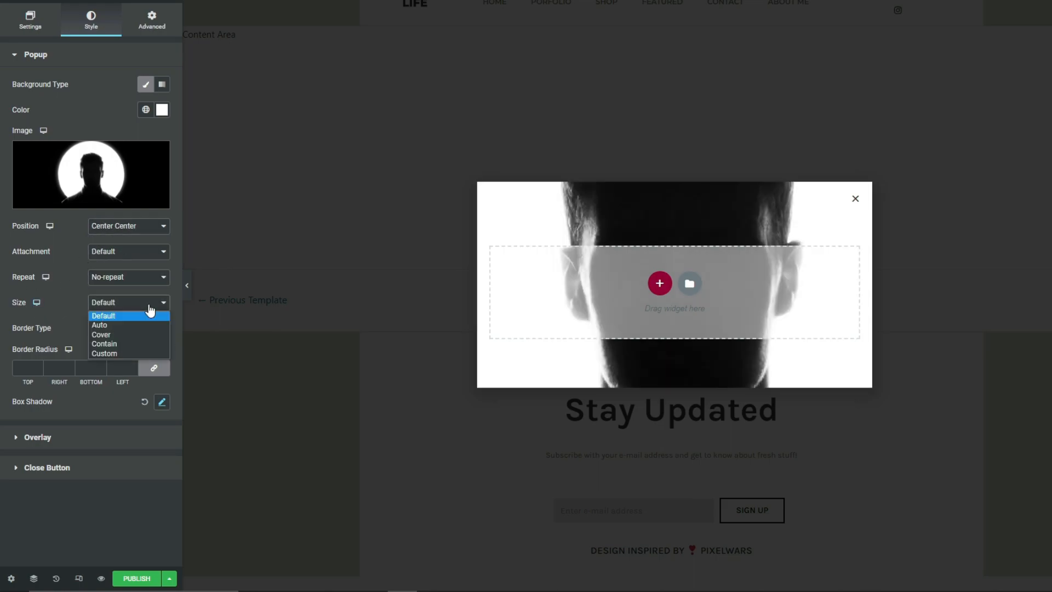
{"action": "left_click", "coordinate": [116, 339]}
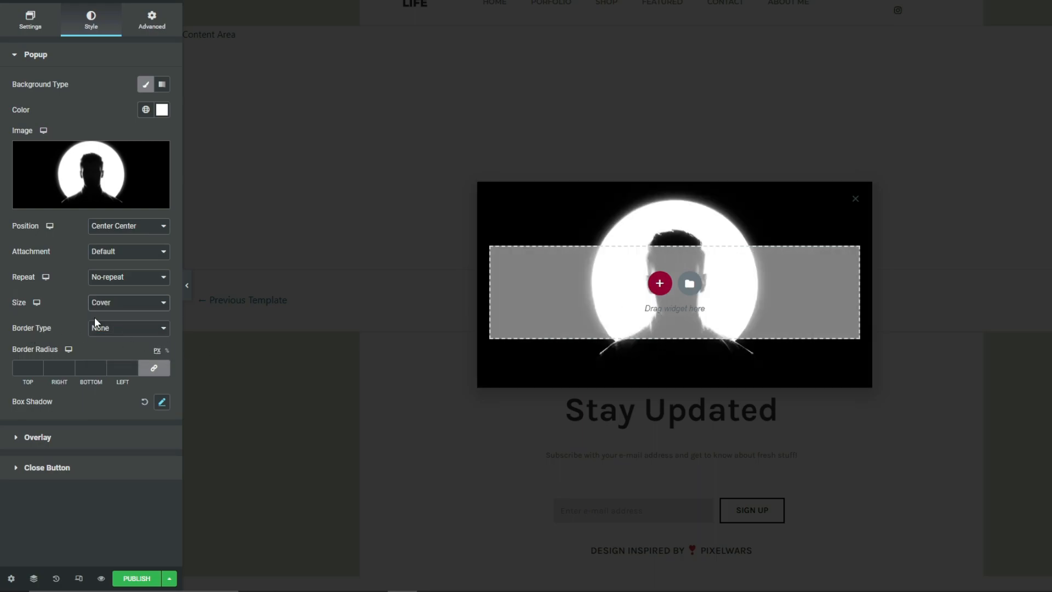
{"action": "mouse_move", "coordinate": [141, 170]}
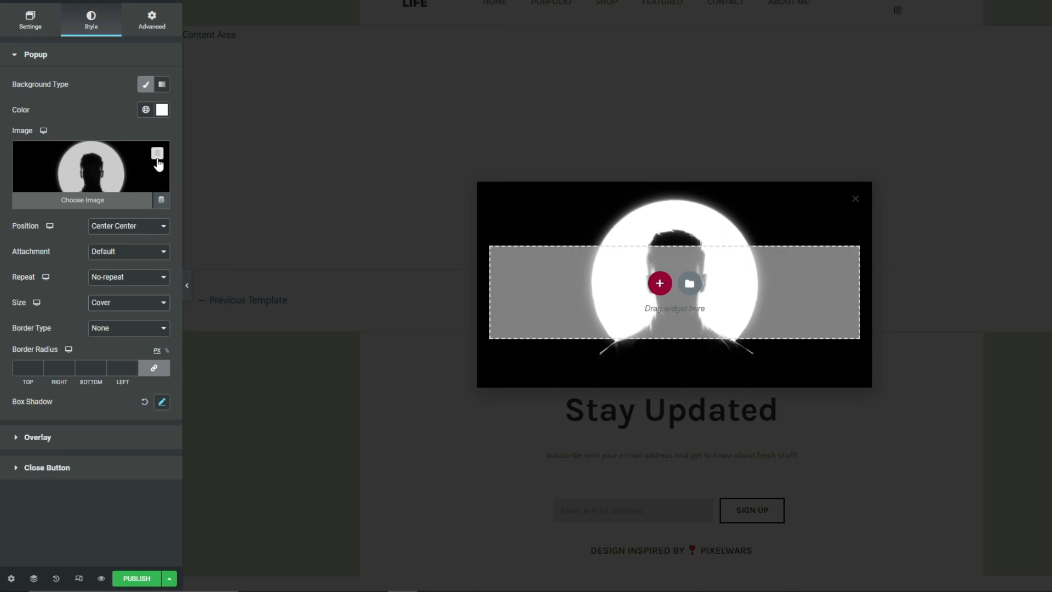
{"action": "left_click", "coordinate": [157, 157]}
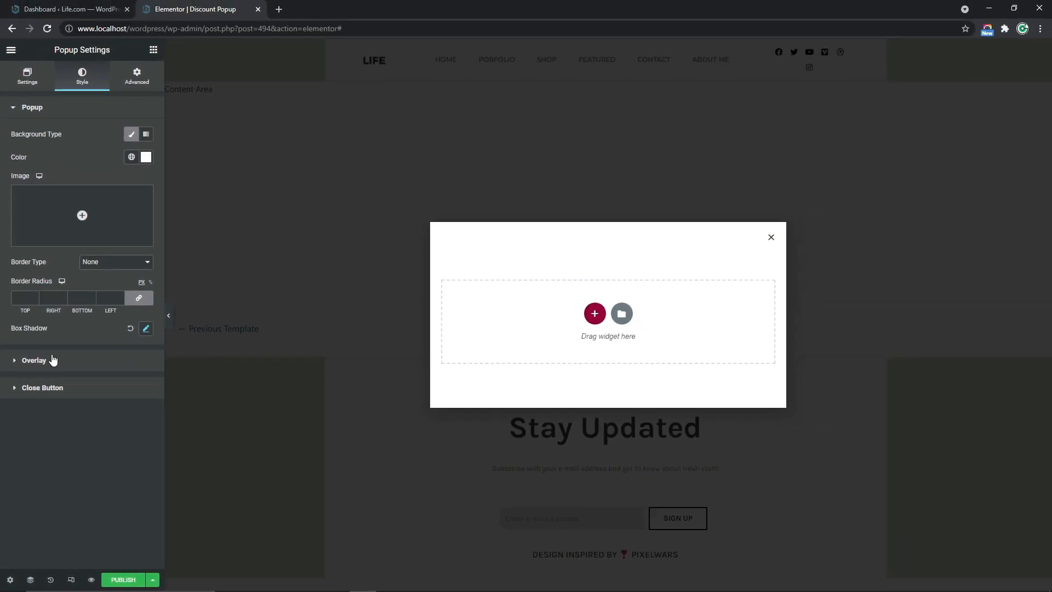
Try the white-circle silhouette image as the overlay's background and remove it again
{"action": "left_click", "coordinate": [48, 360]}
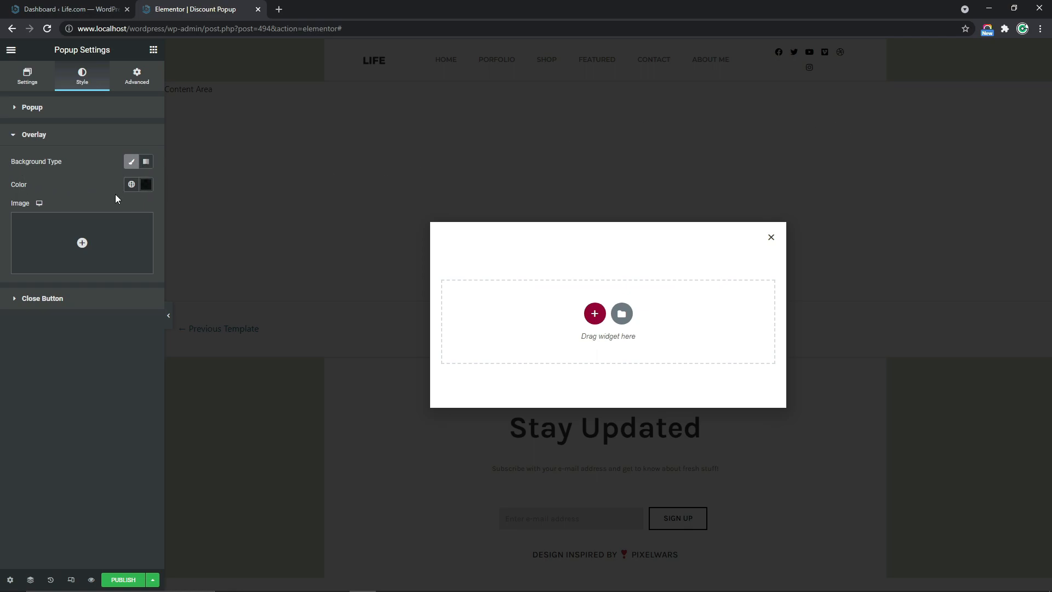
{"action": "left_click", "coordinate": [79, 245]}
{"action": "left_click", "coordinate": [572, 283]}
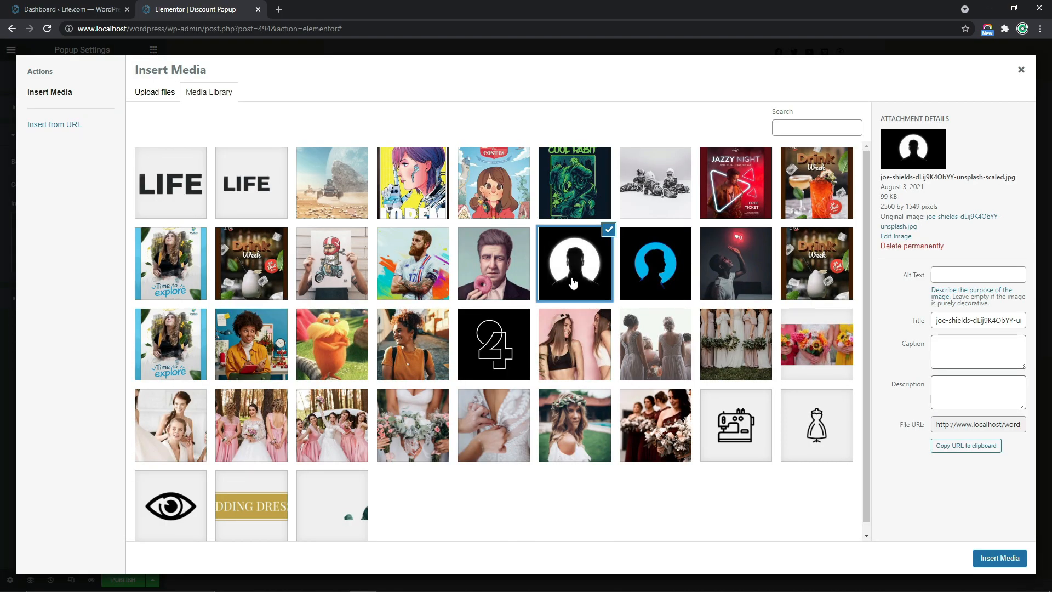
{"action": "left_click", "coordinate": [1003, 559]}
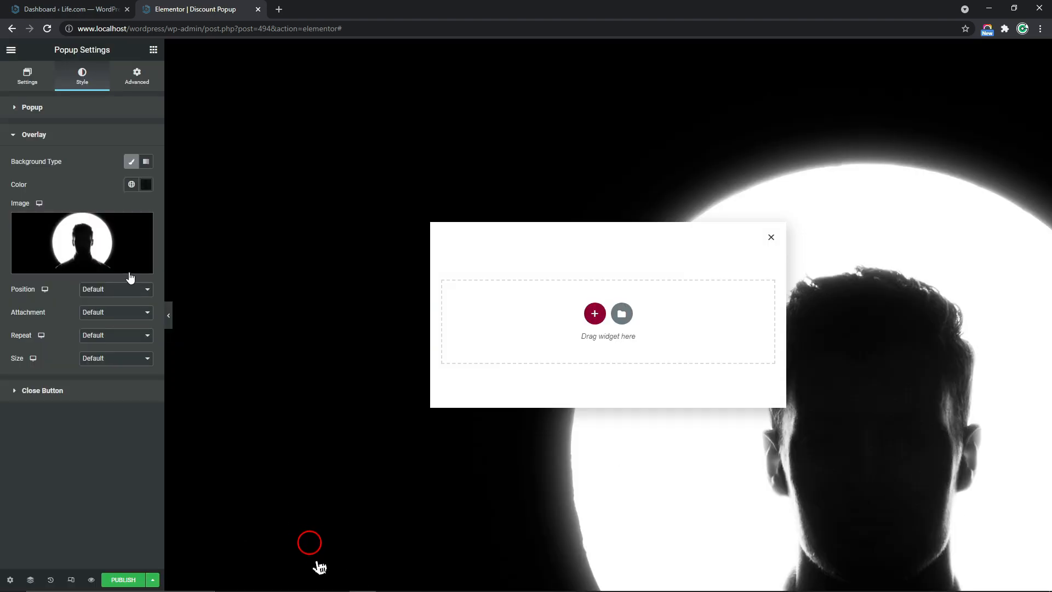
{"action": "left_click", "coordinate": [144, 223]}
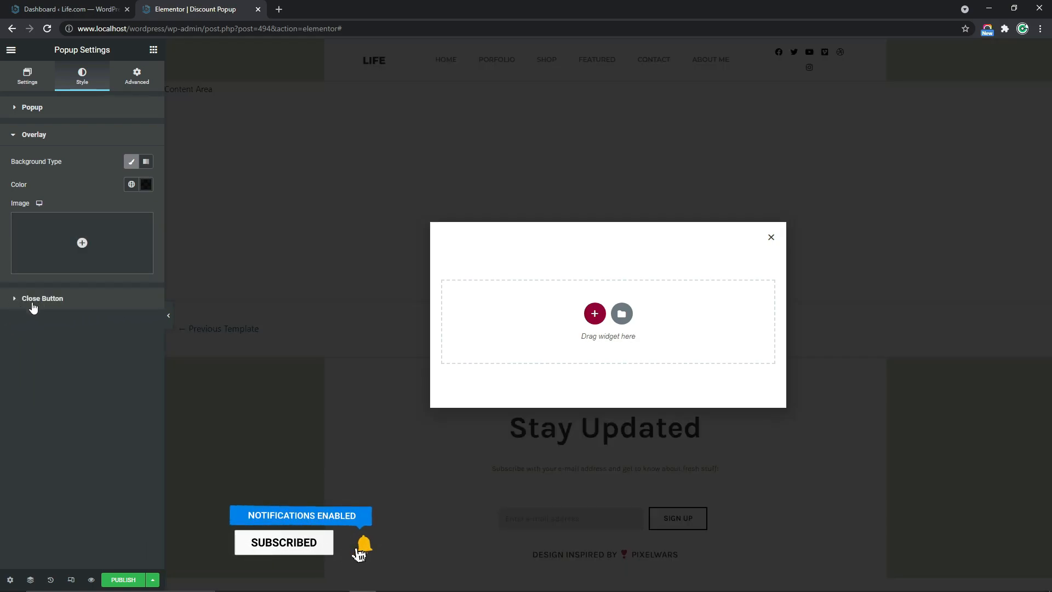
Place the close button Inside the popup with a vertical position of 1.5% and a horizontal position of 1%
{"action": "left_click", "coordinate": [34, 300]}
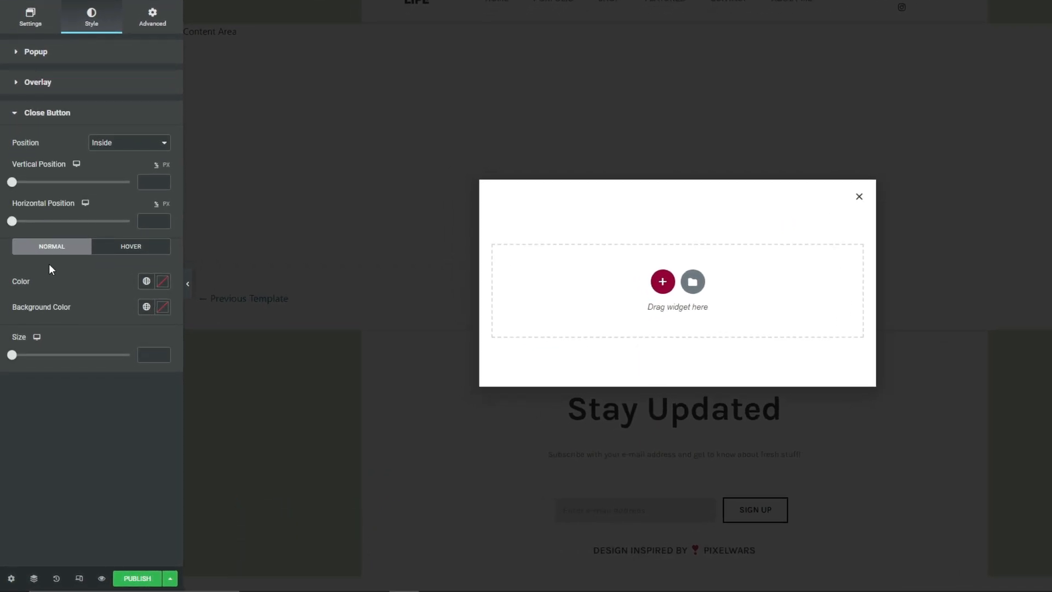
{"action": "left_click", "coordinate": [110, 144]}
{"action": "left_click", "coordinate": [114, 154]}
{"action": "left_click", "coordinate": [163, 181]}
{"action": "left_click", "coordinate": [162, 219]}
Give the close button a white #FFFFFF background color and set its size to 15
{"action": "left_click", "coordinate": [163, 307]}
{"action": "mouse_move", "coordinate": [95, 353]}
{"action": "left_mouse_down"}
{"action": "mouse_move", "coordinate": [81, 373]}
{"action": "mouse_move", "coordinate": [2, 346]}
{"action": "left_mouse_up"}
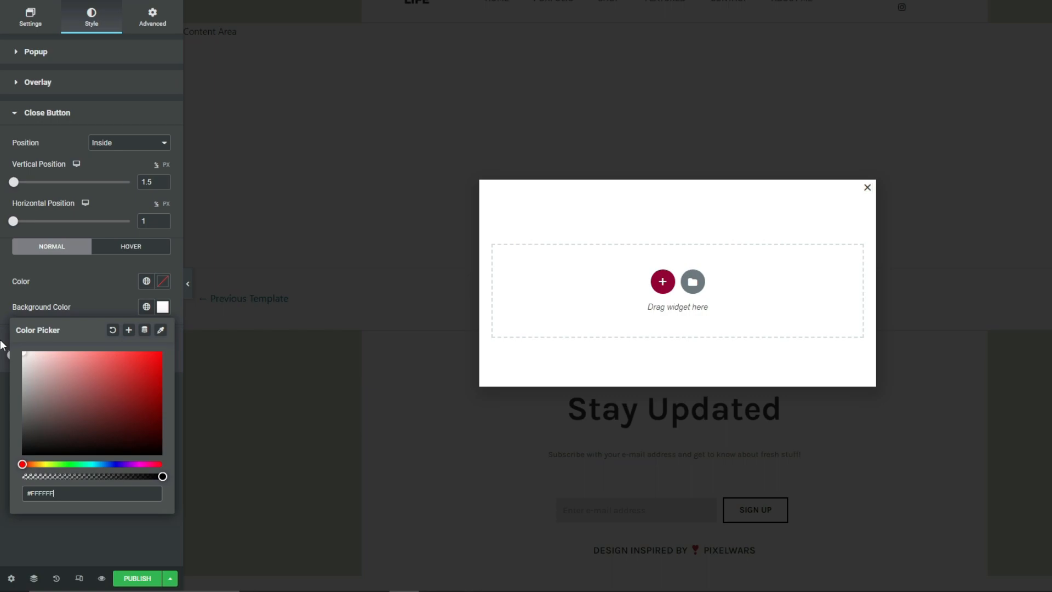
{"action": "left_click", "coordinate": [2, 307]}
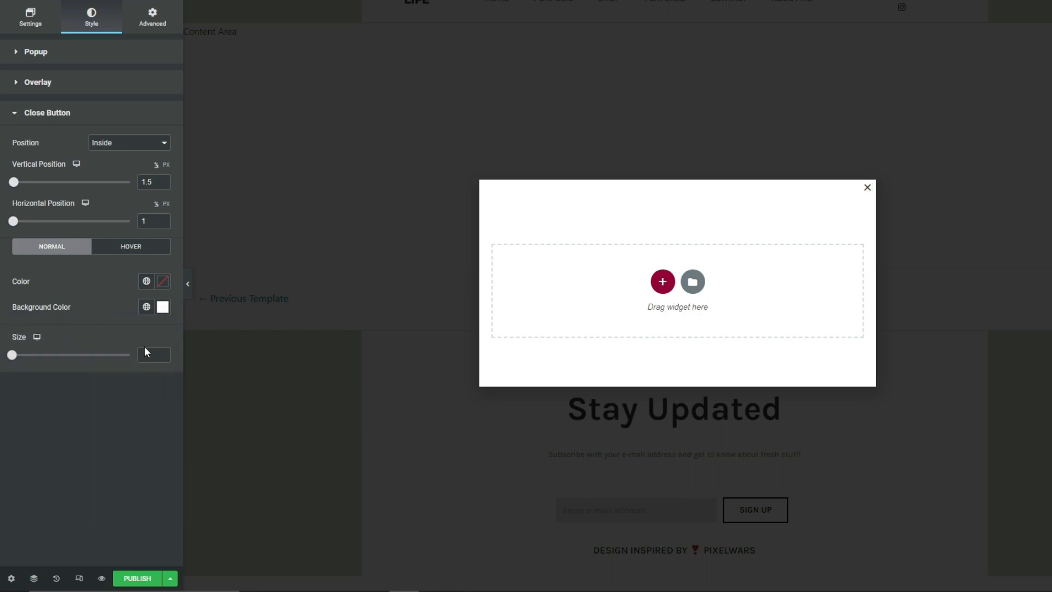
{"action": "triple_click", "coordinate": [162, 352]}
{"action": "left_click", "coordinate": [162, 353]}
{"action": "triple_click", "coordinate": [161, 353]}
{"action": "left_click", "coordinate": [161, 352]}
{"action": "triple_click", "coordinate": [162, 352]}
{"action": "double_click", "coordinate": [161, 352]}
{"action": "double_click", "coordinate": [163, 354]}
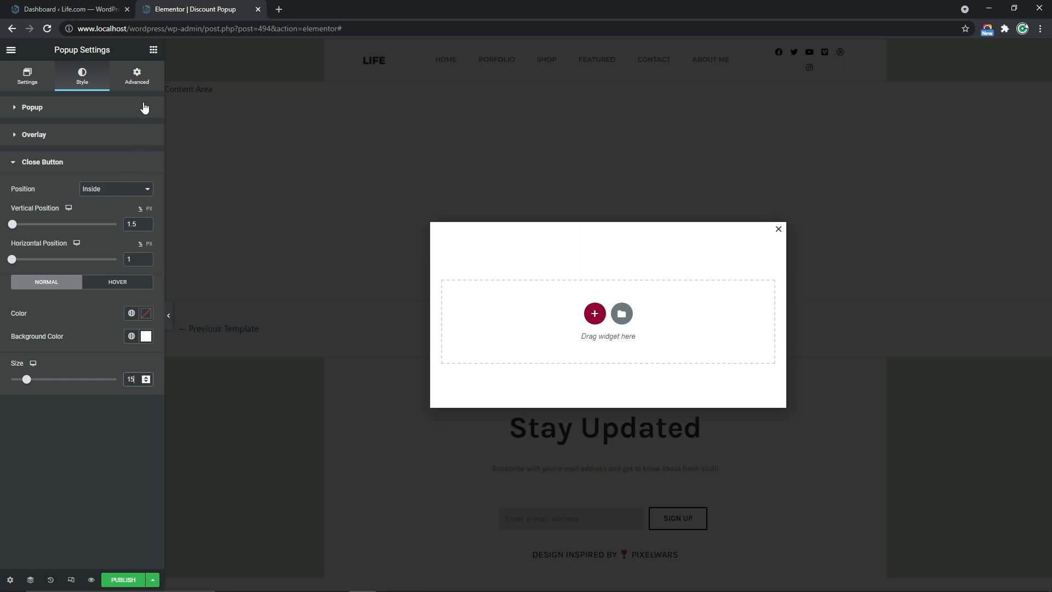
Add a new section with a single-column structure to the popup
{"action": "left_click", "coordinate": [153, 51]}
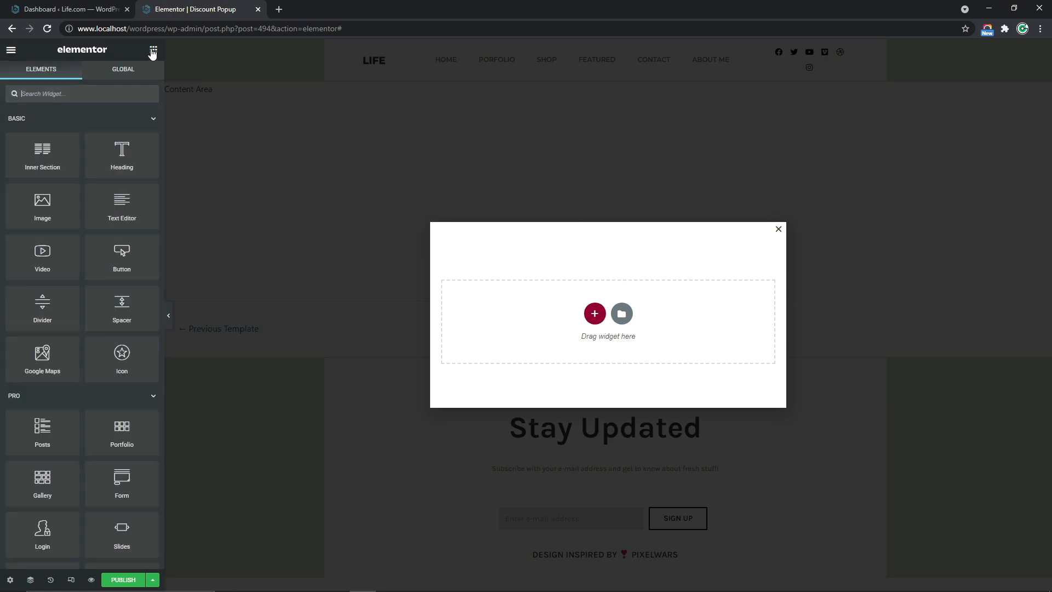
{"action": "left_click", "coordinate": [595, 316]}
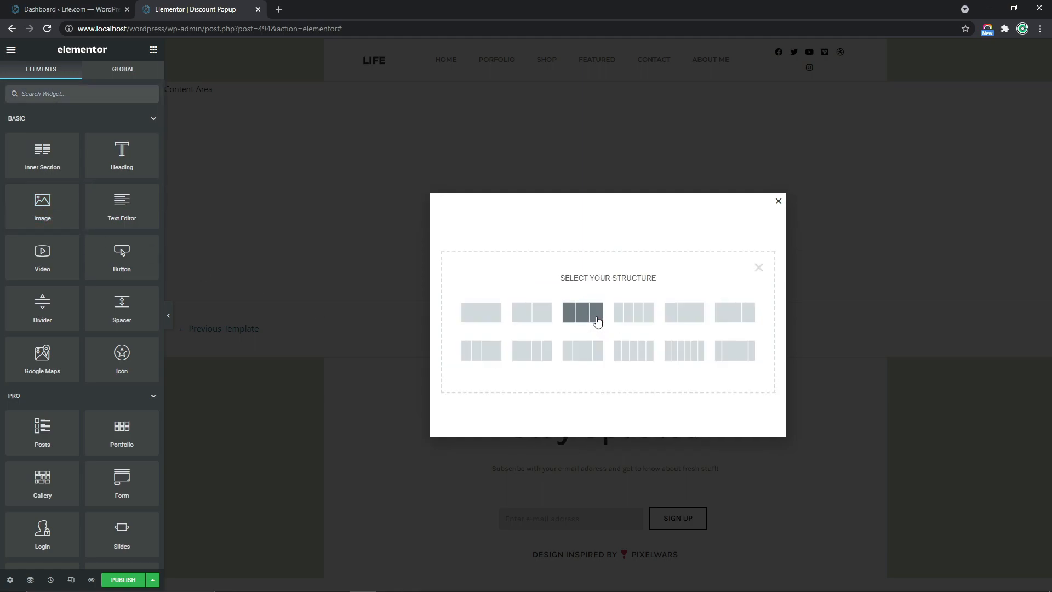
{"action": "left_click", "coordinate": [480, 321]}
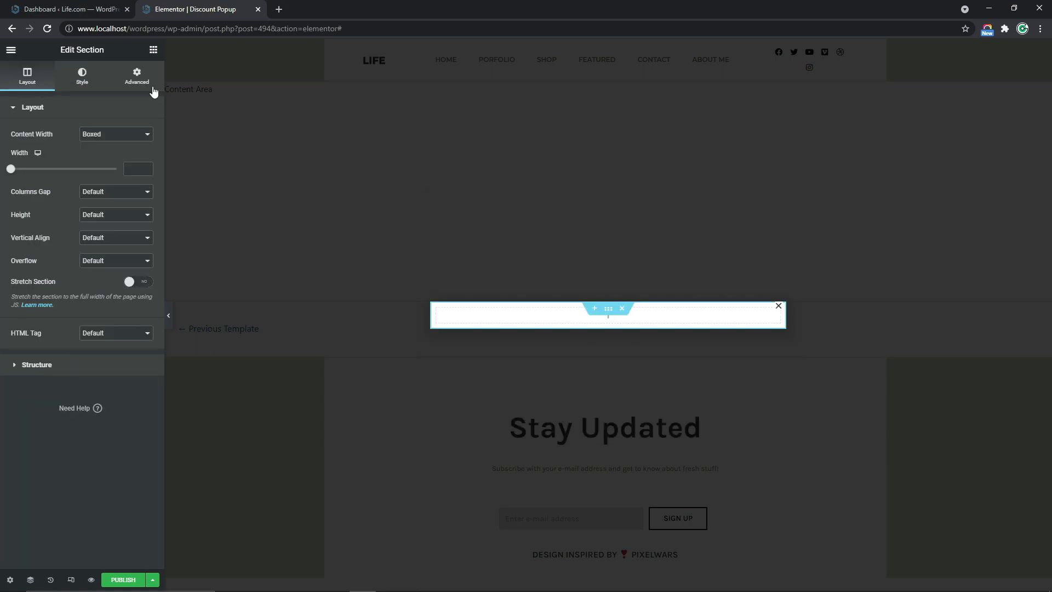
Add an Image widget to the popup's new section and insert Huawell.jpg from the media library
{"action": "left_click", "coordinate": [153, 50]}
{"action": "left_click_drag", "start_coordinate": [62, 192], "coordinate": [714, 309]}
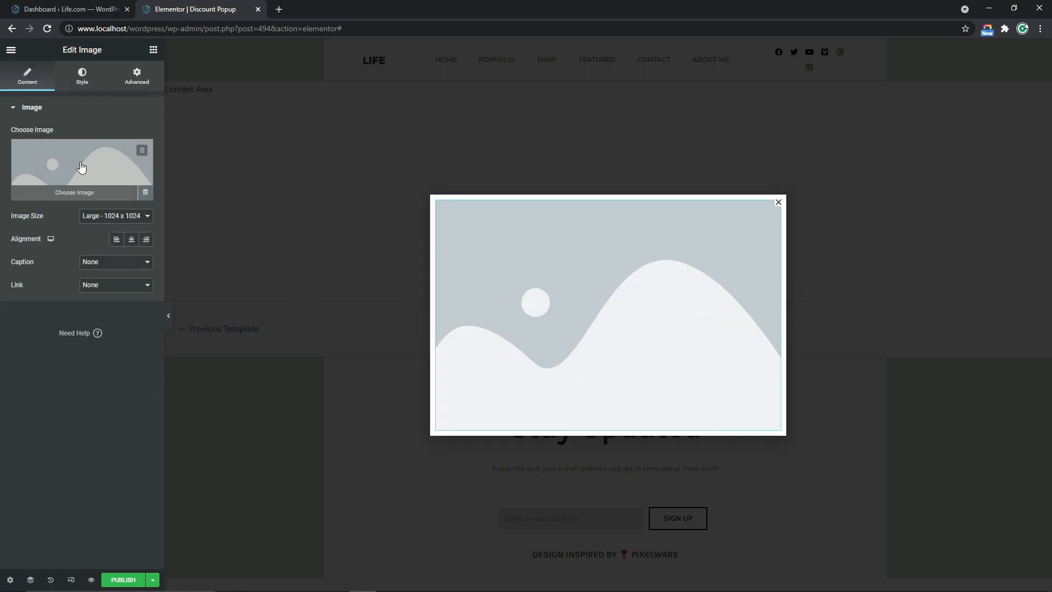
{"action": "left_click", "coordinate": [81, 167]}
{"action": "left_click", "coordinate": [504, 335]}
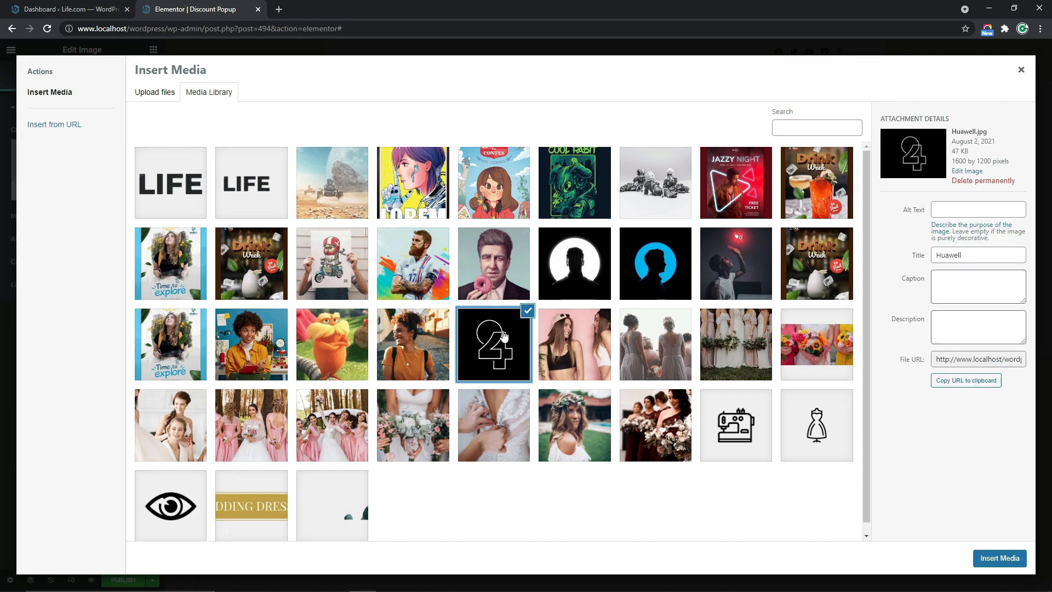
{"action": "left_click", "coordinate": [1020, 559]}
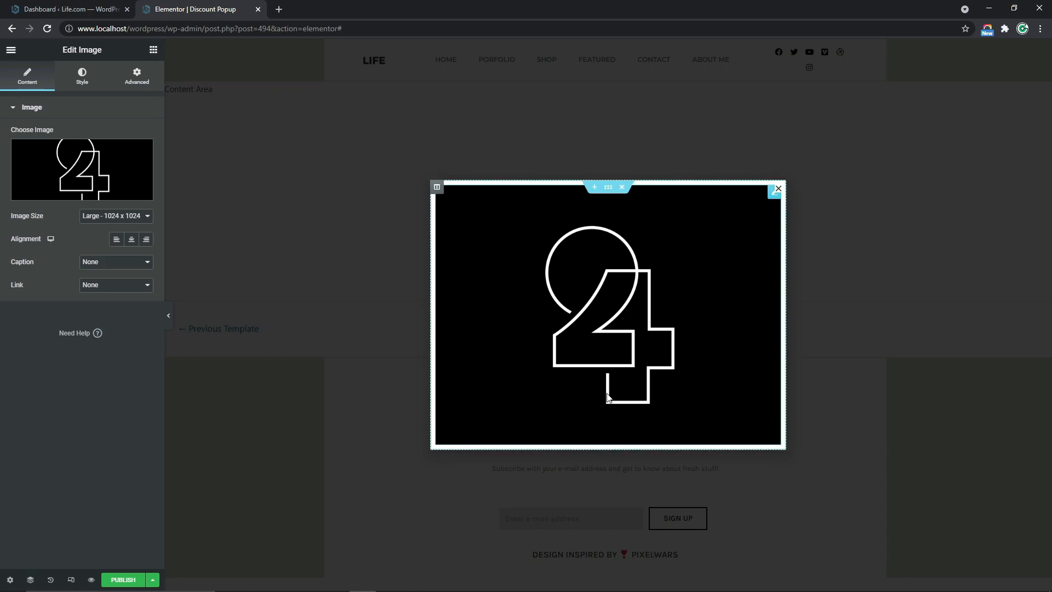
Add an Inner Section below the popup image and place a Heading widget in its first column
{"action": "left_click", "coordinate": [153, 50]}
{"action": "left_click_drag", "start_coordinate": [43, 150], "coordinate": [651, 419]}
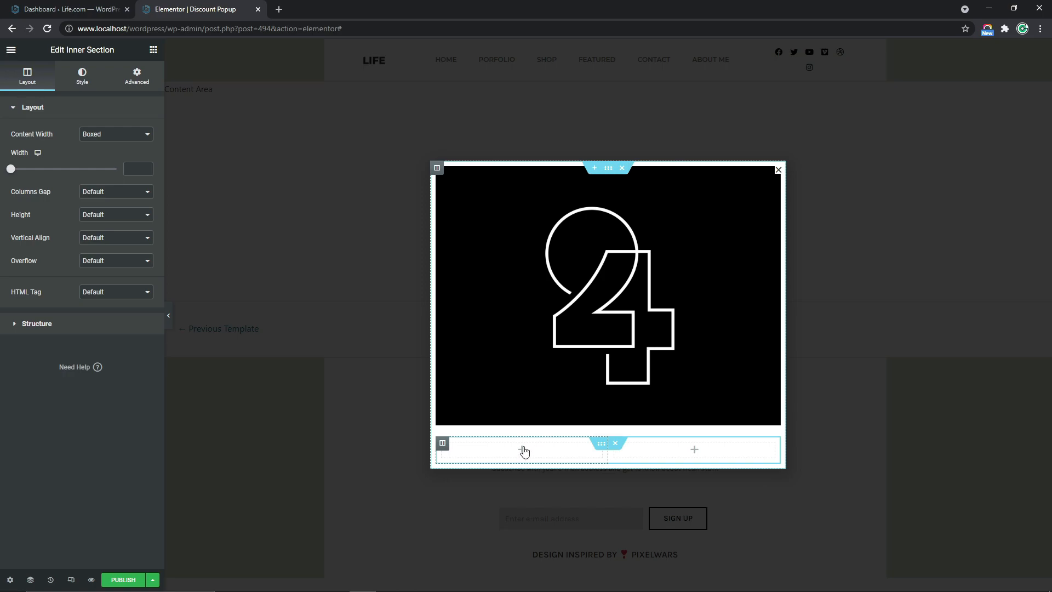
{"action": "left_click", "coordinate": [153, 51]}
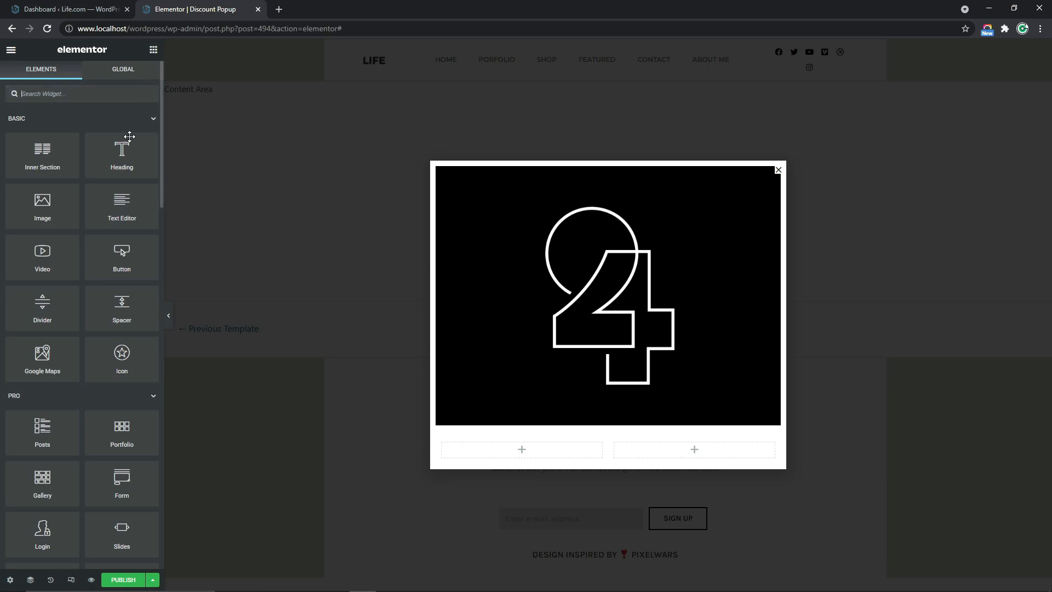
{"action": "left_click_drag", "start_coordinate": [138, 169], "coordinate": [557, 451]}
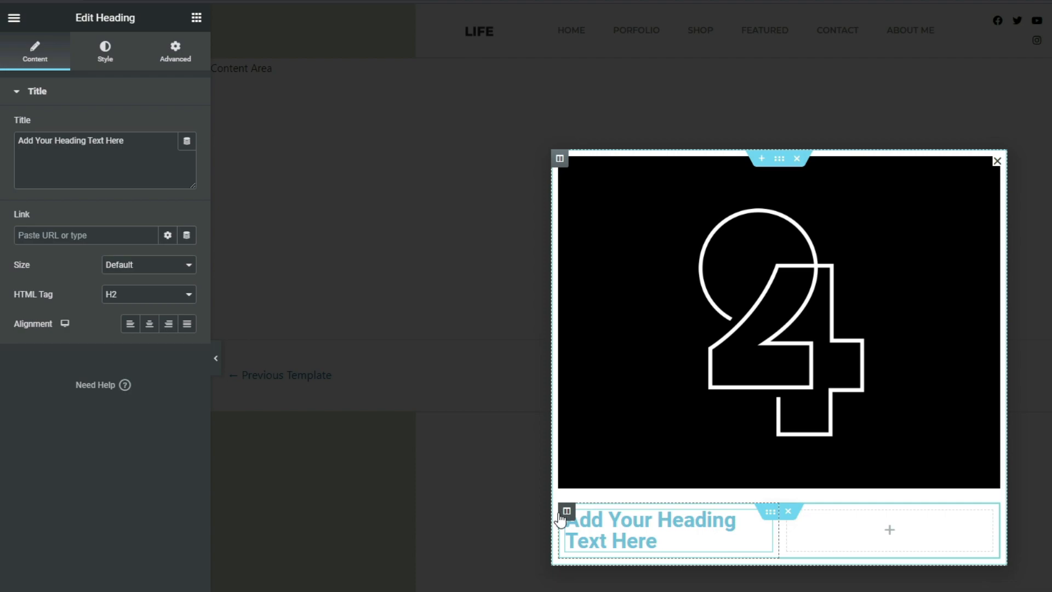
Set the width of the column containing the heading to 45%
{"action": "left_click", "coordinate": [567, 511]}
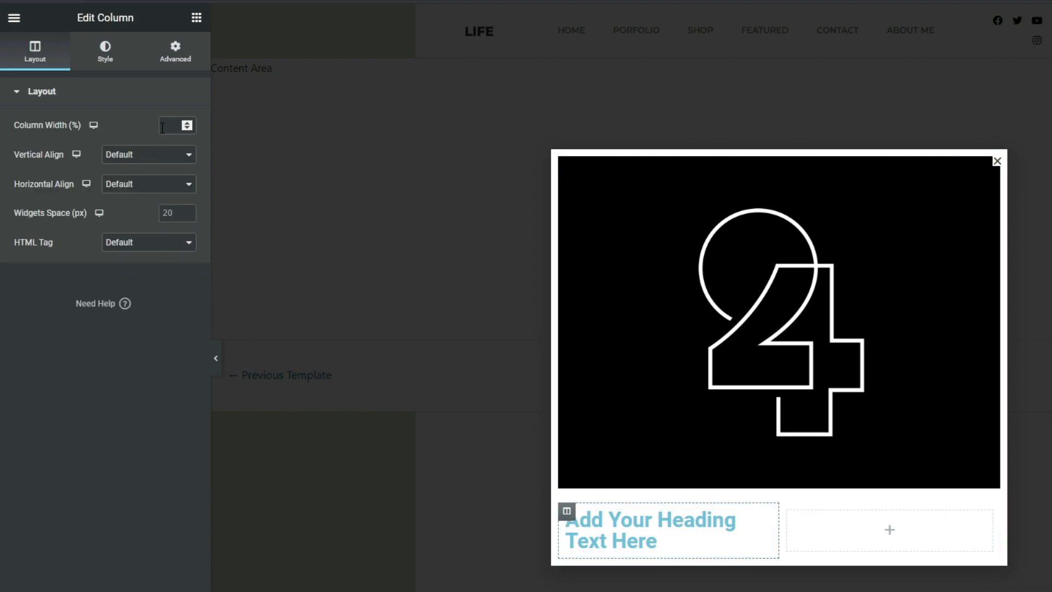
{"action": "left_click", "coordinate": [164, 126]}
{"action": "type", "text": "45"}
Replace the heading's title with "Join Our Newsletter To Get 30% Discount"
{"action": "left_click", "coordinate": [739, 518]}
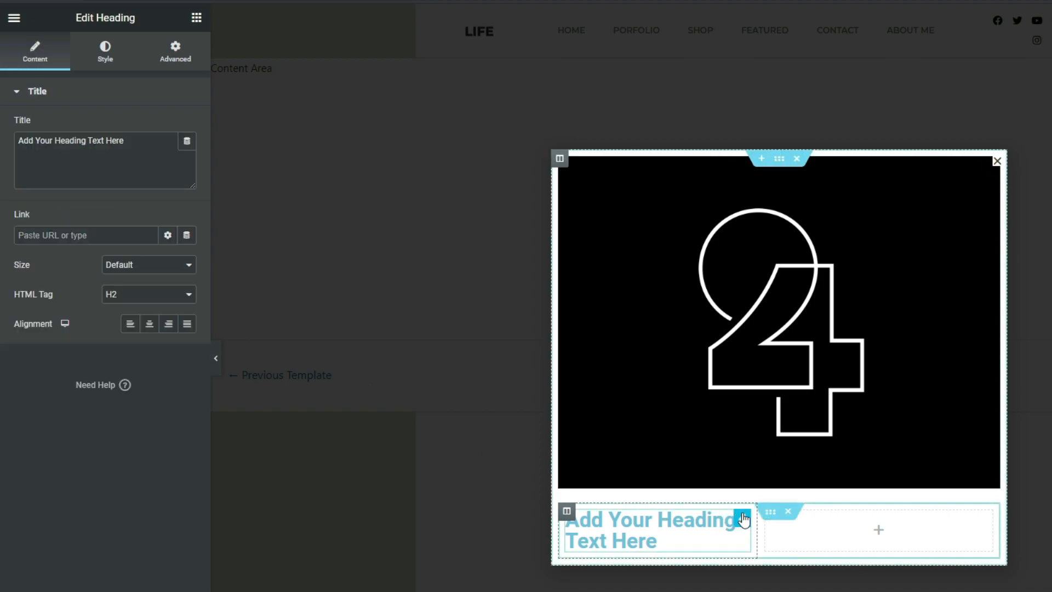
{"action": "left_click", "coordinate": [114, 156]}
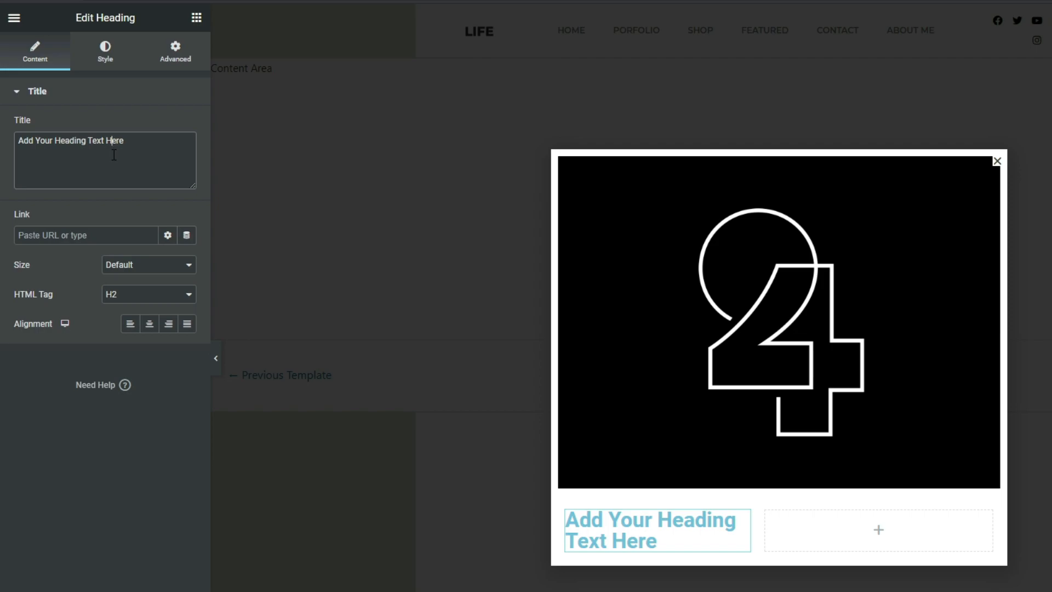
{"action": "key", "text": "ctrl+a"}
{"action": "key", "text": "BackSpace"}
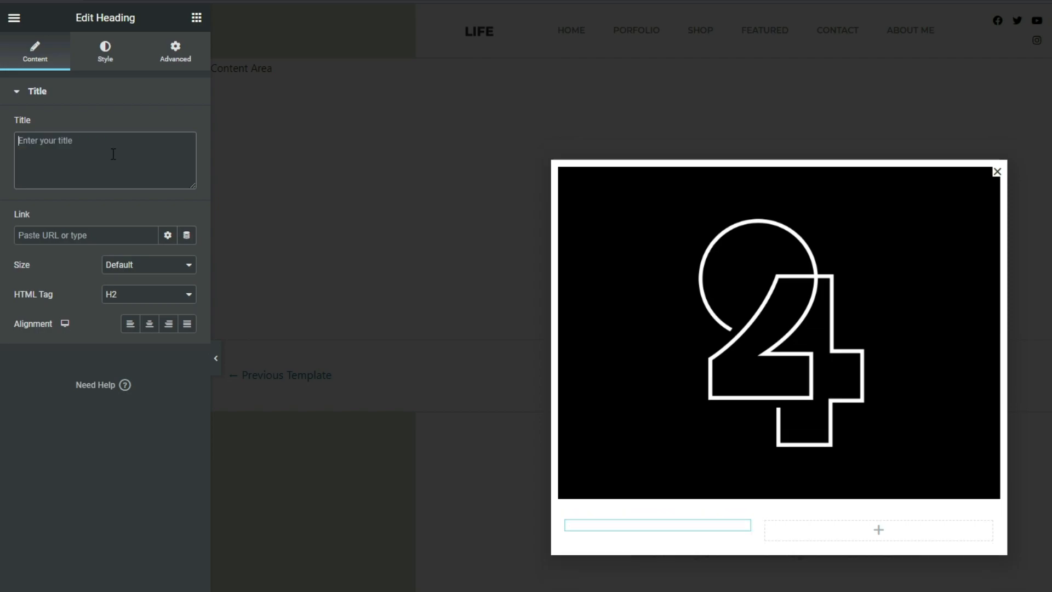
{"action": "type", "text": "Join Our Newsletter To Get 30% Discount"}
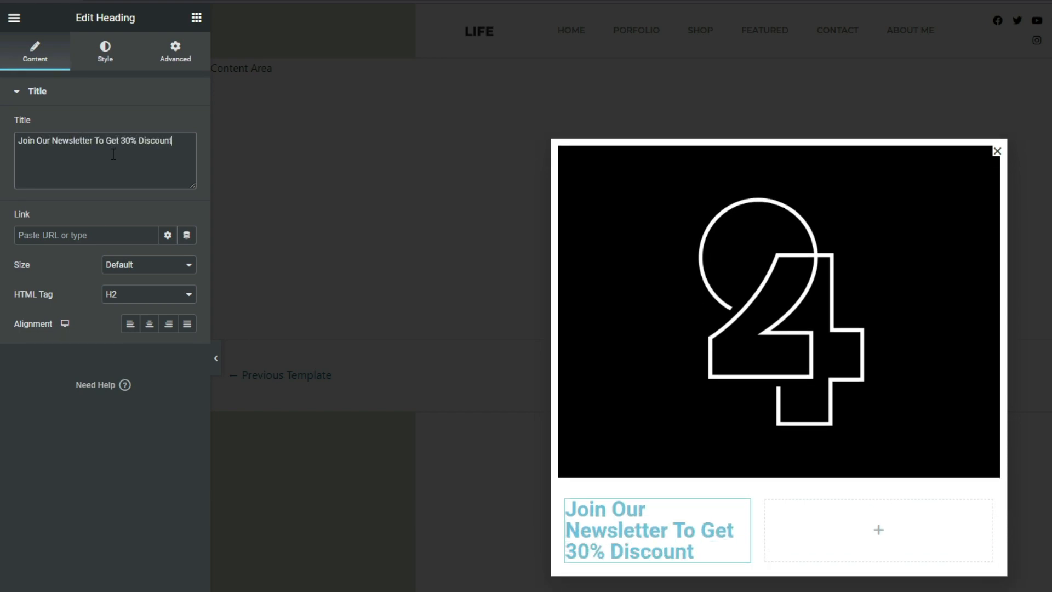
Set the heading's text color to #232323
{"action": "left_click", "coordinate": [113, 51]}
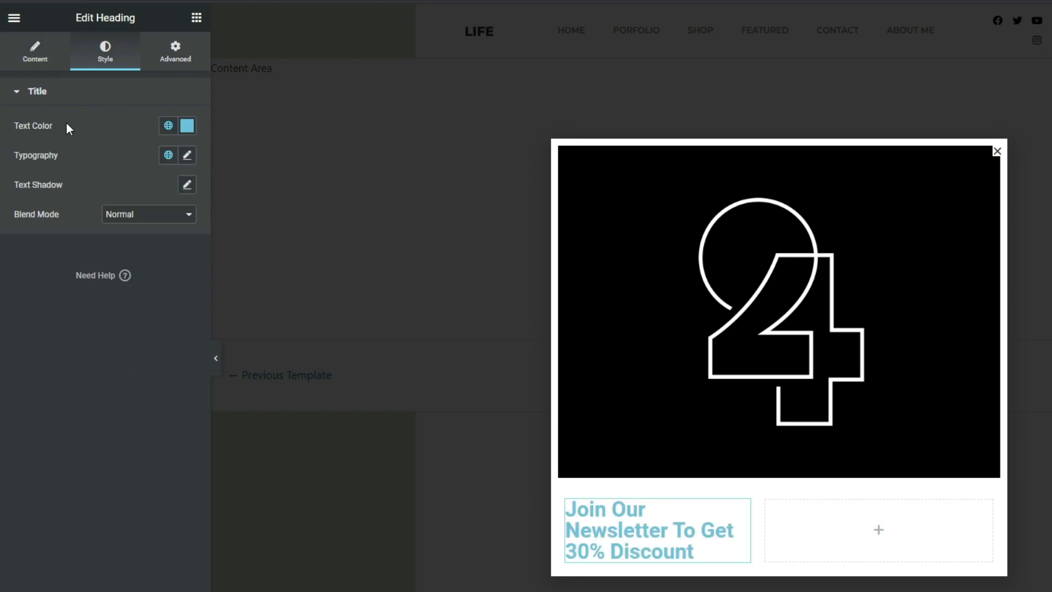
{"action": "left_click", "coordinate": [187, 126]}
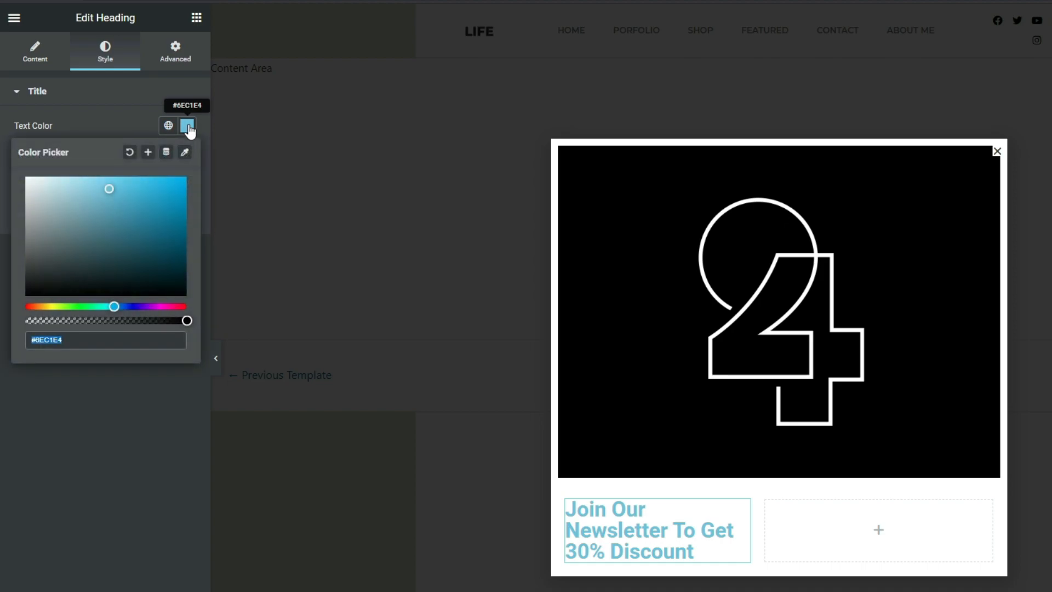
{"action": "type", "text": "#232323"}
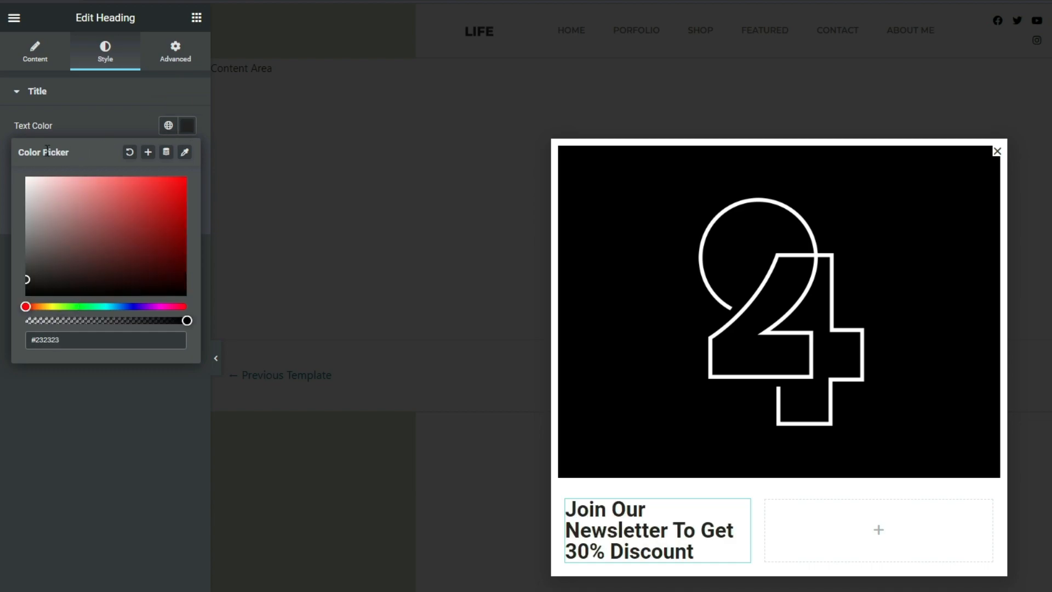
{"action": "left_click", "coordinate": [11, 160]}
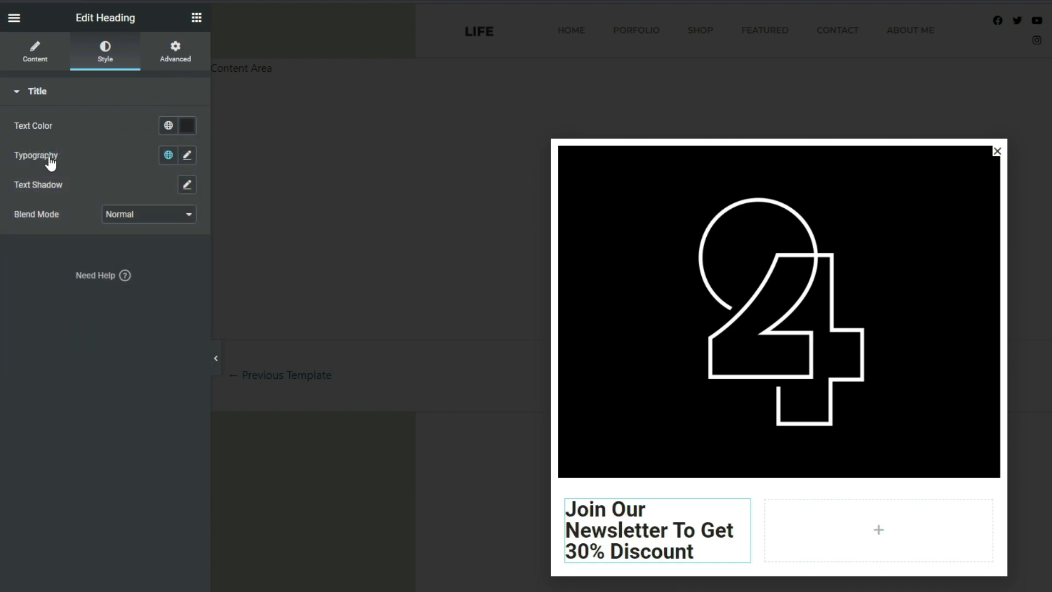
Change the heading's font family to Archivo Black
{"action": "left_click", "coordinate": [187, 157]}
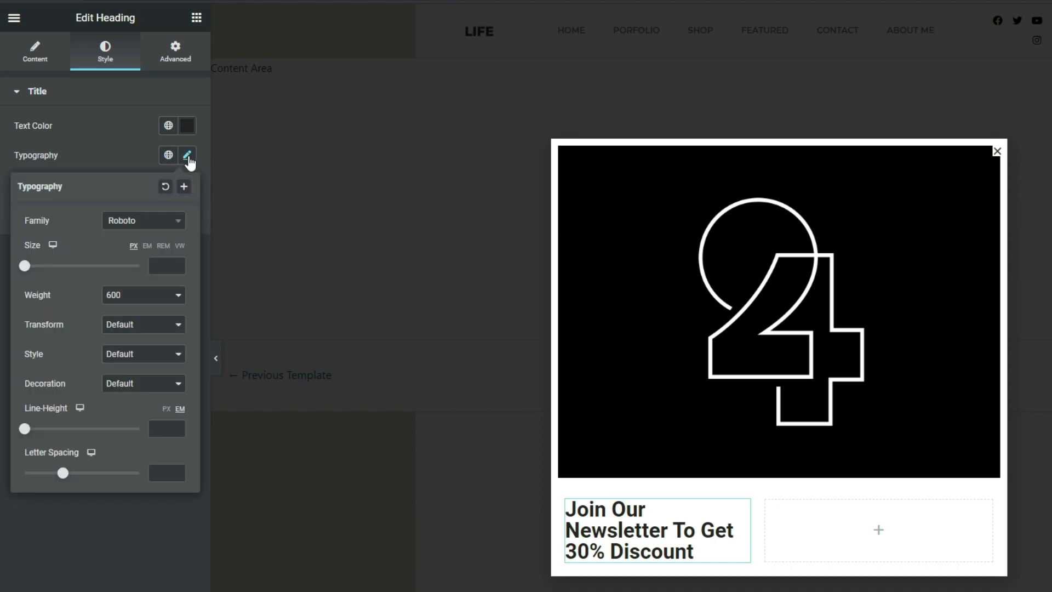
{"action": "left_click", "coordinate": [115, 225]}
{"action": "type", "text": "Archivo Black"}
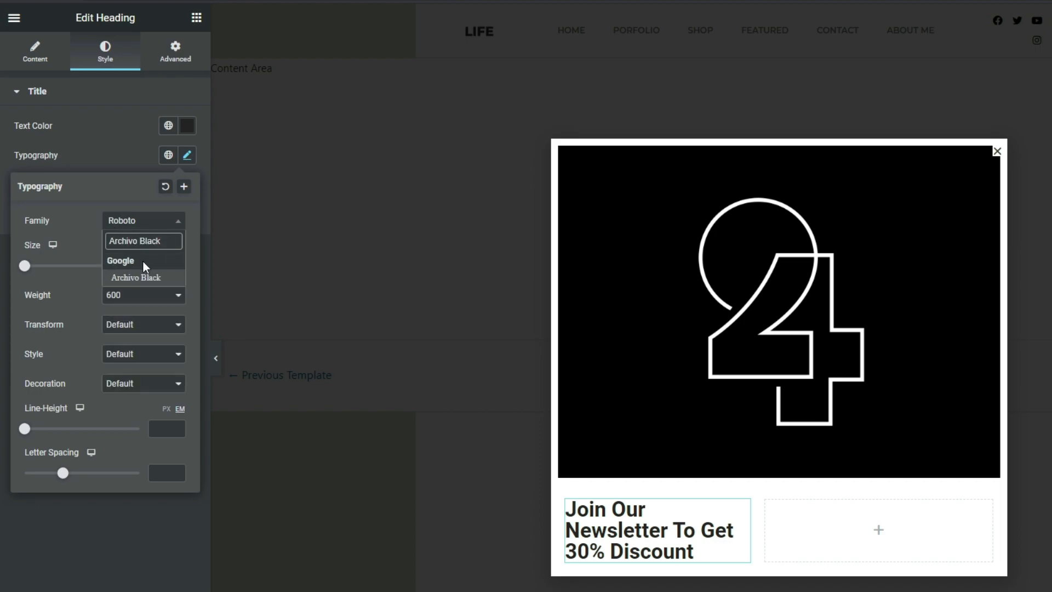
{"action": "left_click", "coordinate": [149, 279]}
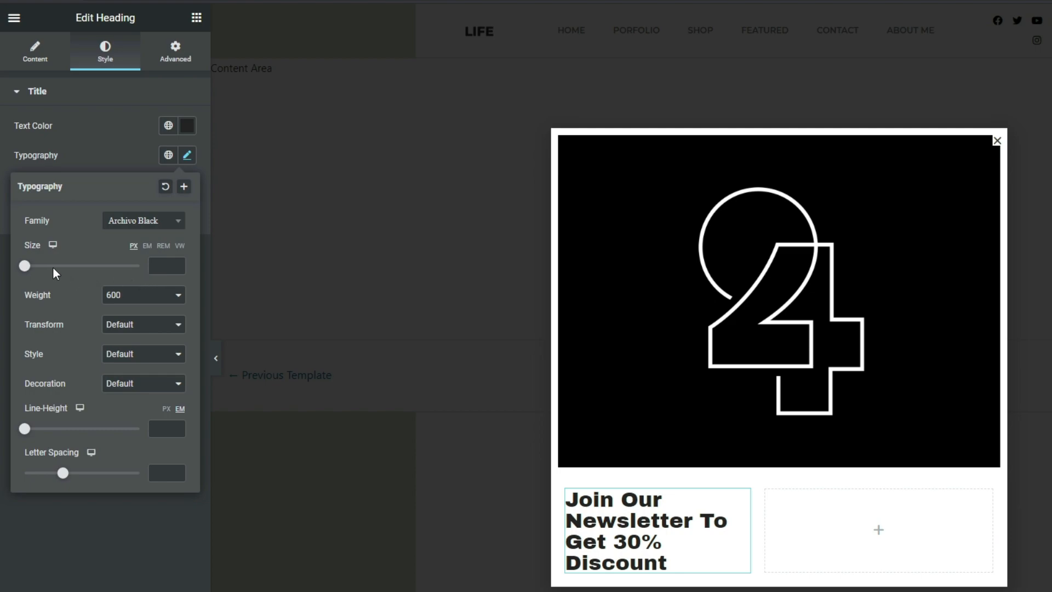
Set the heading's font size to 16 px and its line height to 1.5 em
{"action": "left_click", "coordinate": [165, 268]}
{"action": "type", "text": "16"}
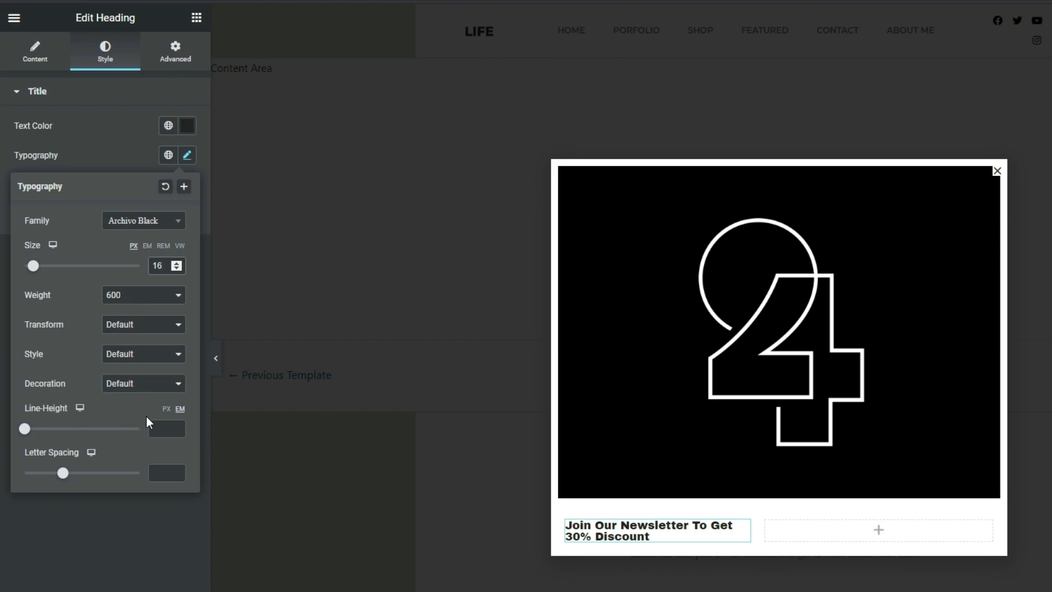
{"action": "left_click", "coordinate": [177, 429]}
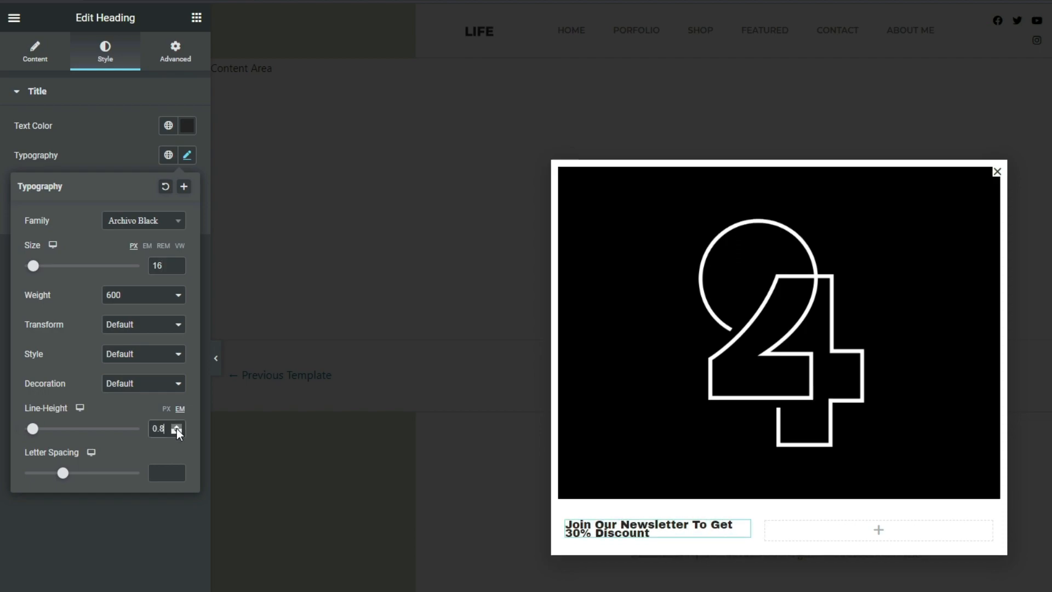
{"action": "left_click", "coordinate": [176, 429]}
{"action": "left_click", "coordinate": [177, 429]}
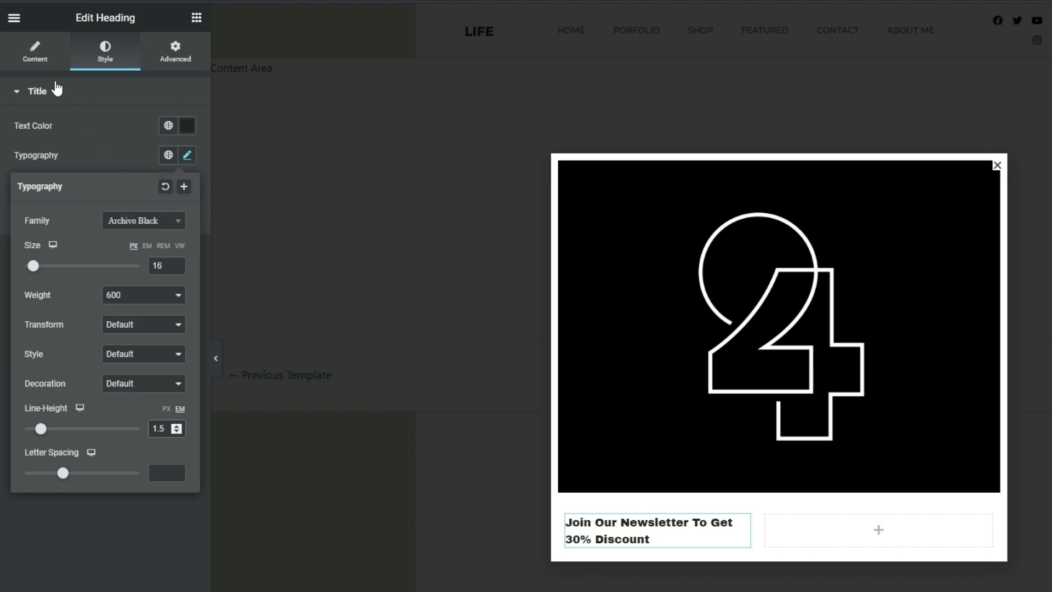
Insert a <br> line break after "Newsletter" in the heading's title
{"action": "left_click", "coordinate": [34, 67]}
{"action": "left_click", "coordinate": [95, 142]}
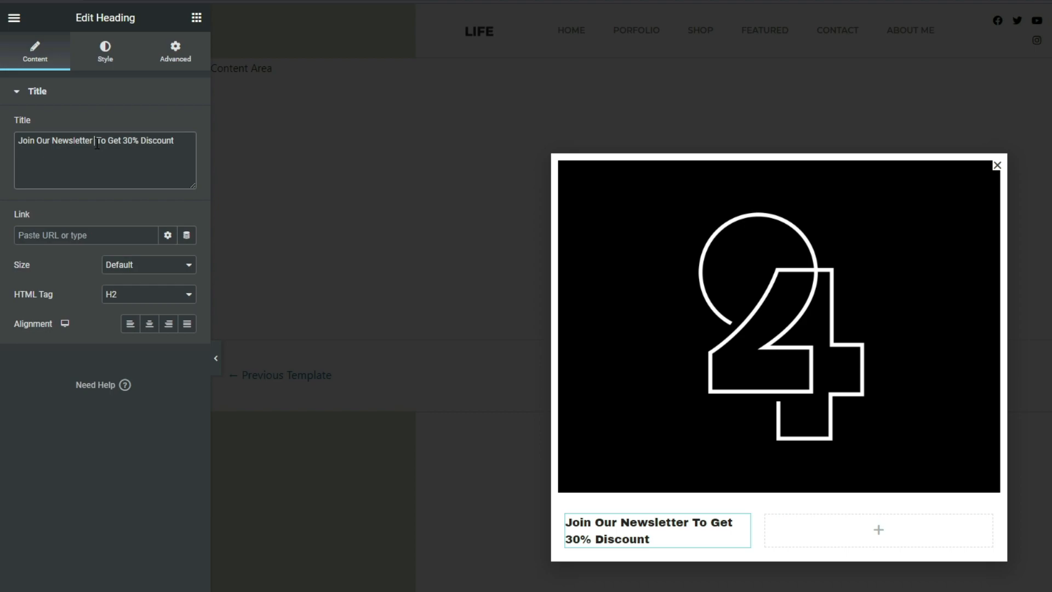
{"action": "type", "text": "<br>"}
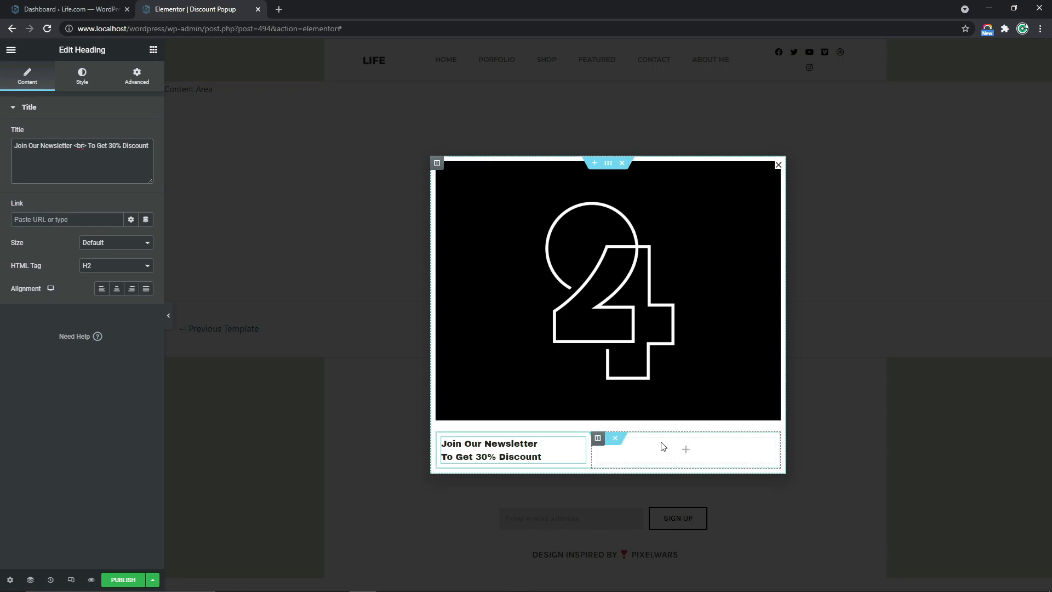
Find the Form widget and add it to the empty column beside the heading
{"action": "left_click", "coordinate": [153, 50]}
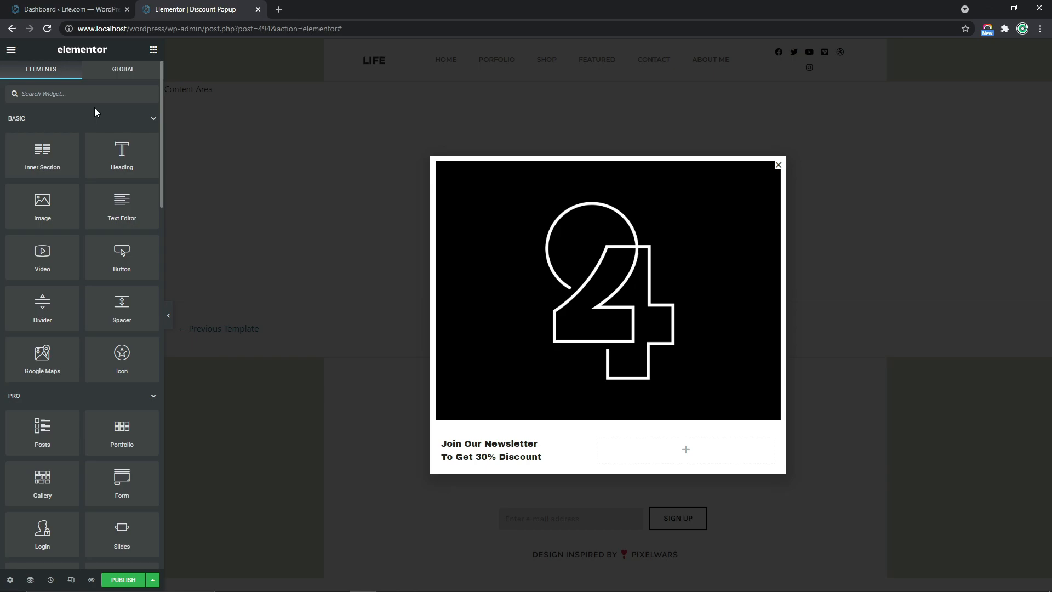
{"action": "type", "text": "Form"}
{"action": "left_click_drag", "start_coordinate": [120, 127], "coordinate": [681, 445]}
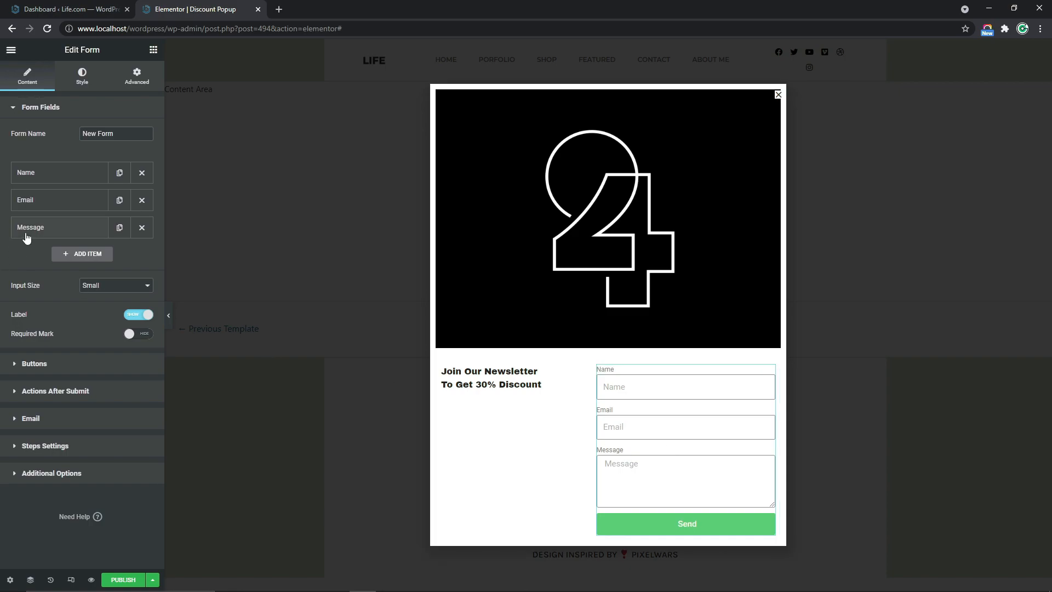
Remove the Message and Name fields from the form, leaving only the Email field
{"action": "left_click", "coordinate": [140, 229]}
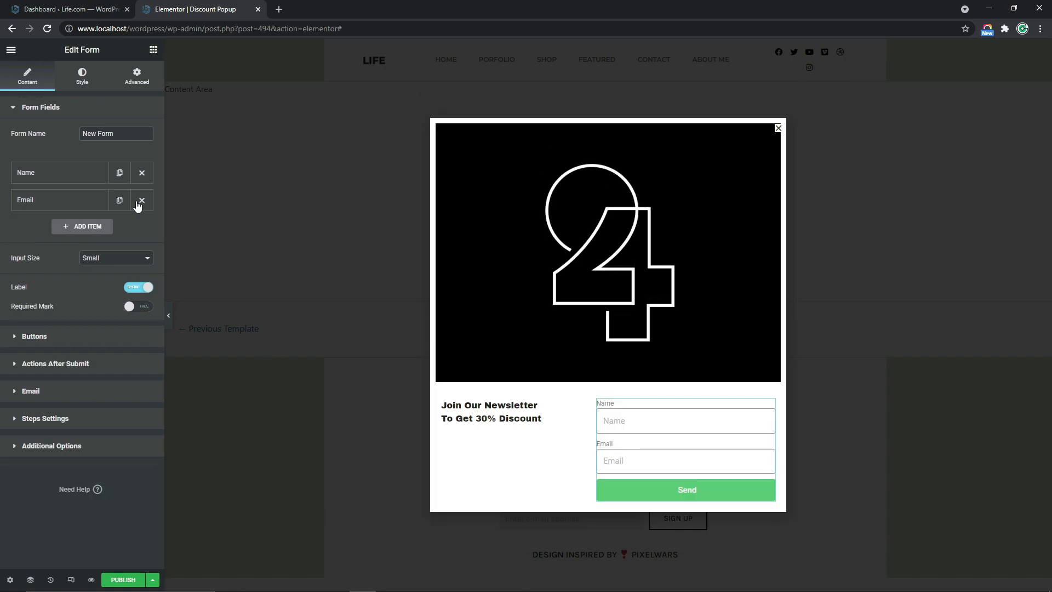
{"action": "left_click", "coordinate": [142, 173]}
{"action": "left_click_drag", "start_coordinate": [122, 134], "coordinate": [64, 137]}
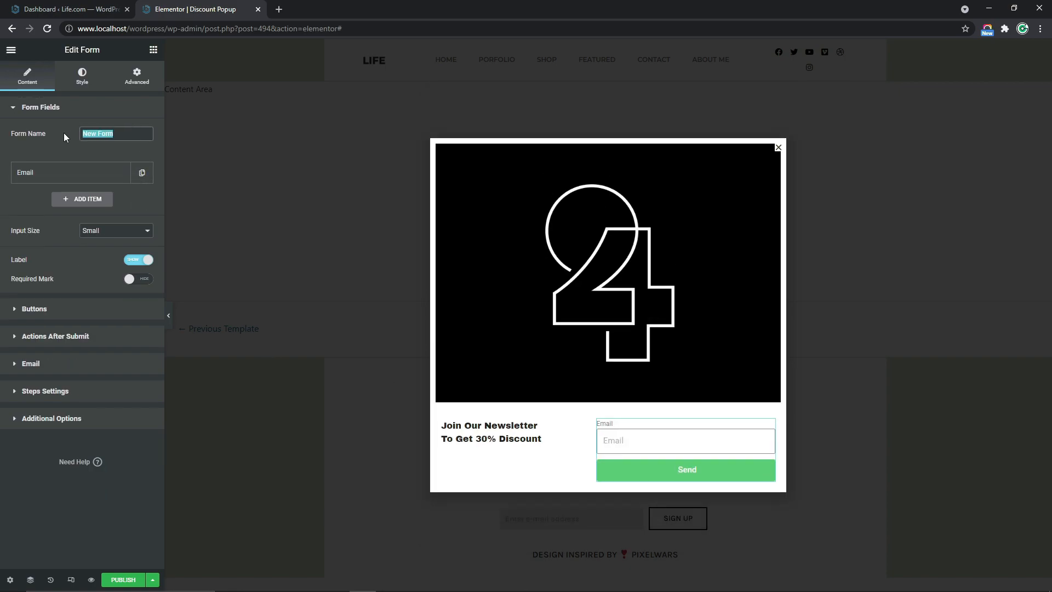
Keep the Email field's type as Email, set its placeholder to "Enter Your Email..." and its column width to 75%
{"action": "left_click", "coordinate": [36, 174]}
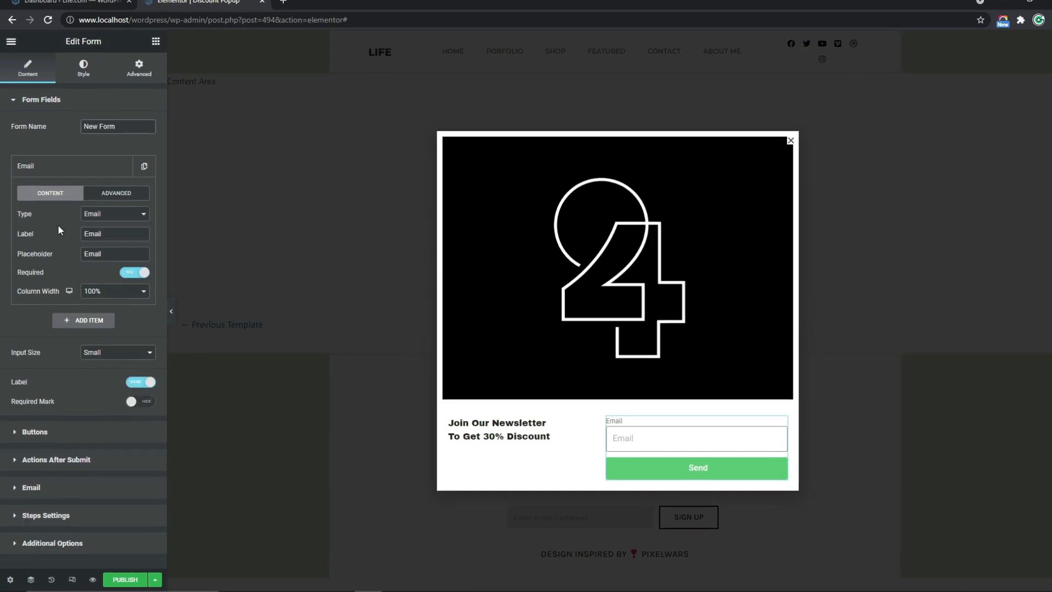
{"action": "left_click", "coordinate": [124, 195]}
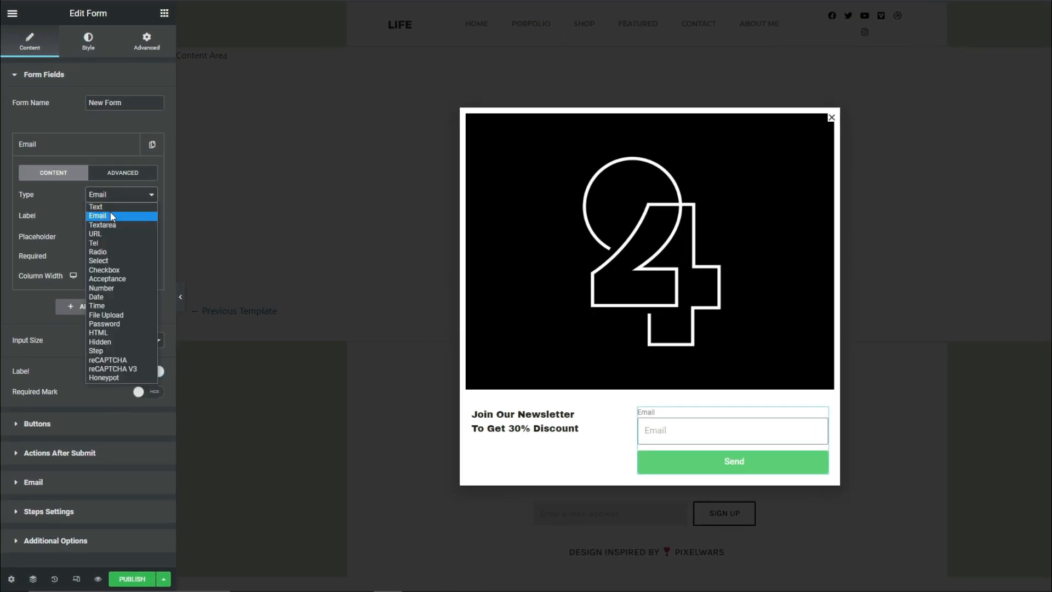
{"action": "left_click", "coordinate": [94, 216]}
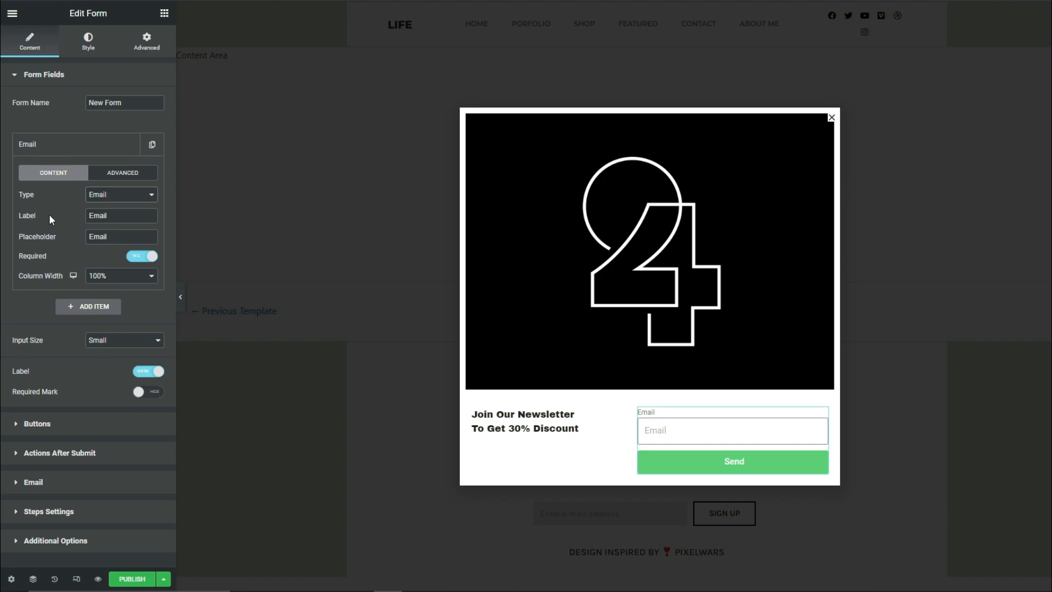
{"action": "left_click", "coordinate": [127, 216]}
{"action": "key", "text": "Tab"}
{"action": "type", "text": "Enter Your"}
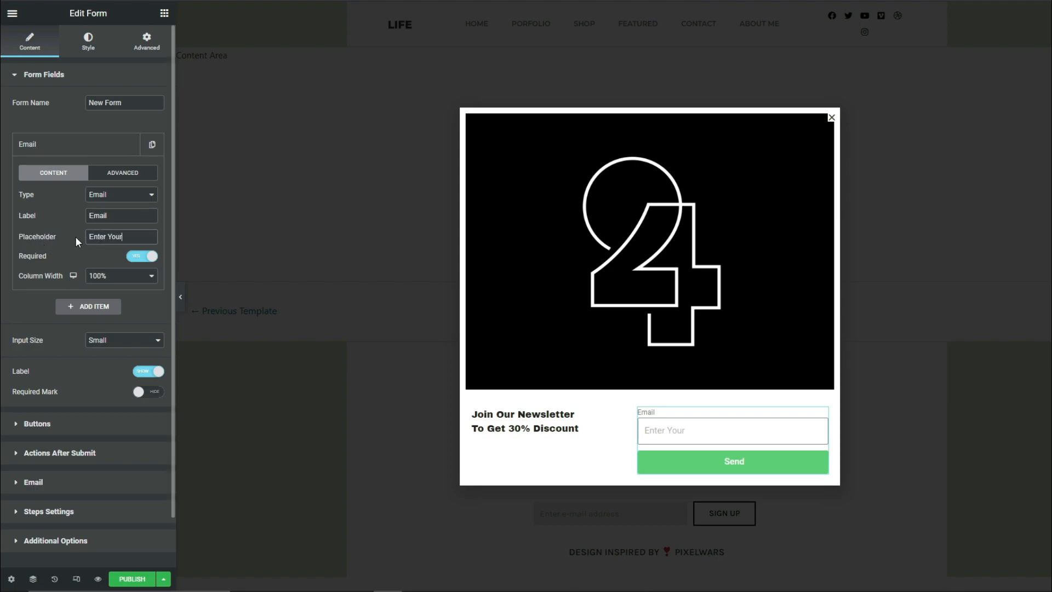
{"action": "type", "text": " Email..."}
{"action": "left_click", "coordinate": [104, 283]}
{"action": "left_click", "coordinate": [99, 367]}
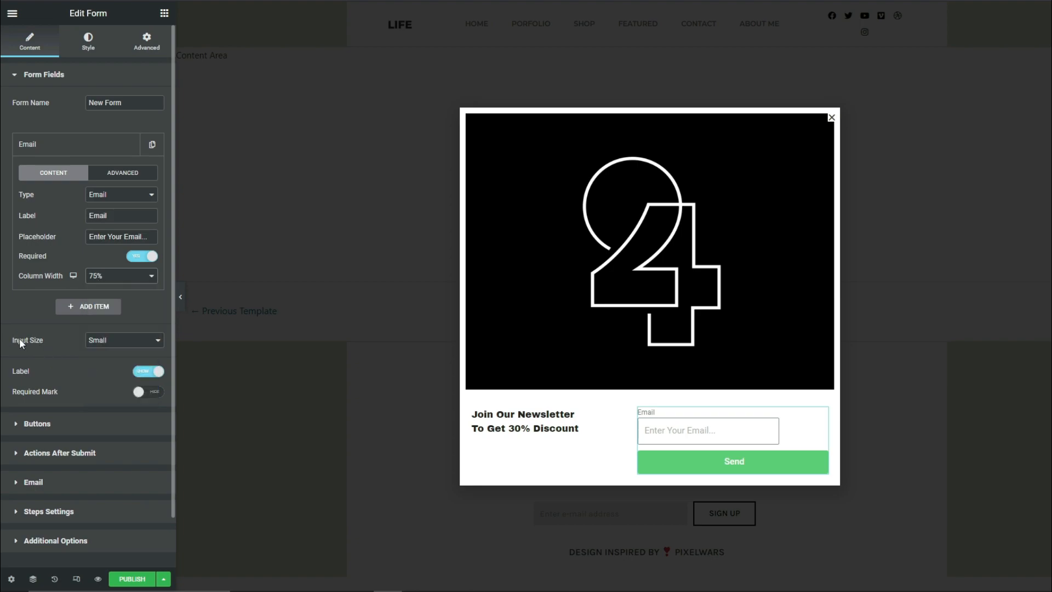
Set the form's input size to Medium and hide the field labels
{"action": "left_click", "coordinate": [143, 341]}
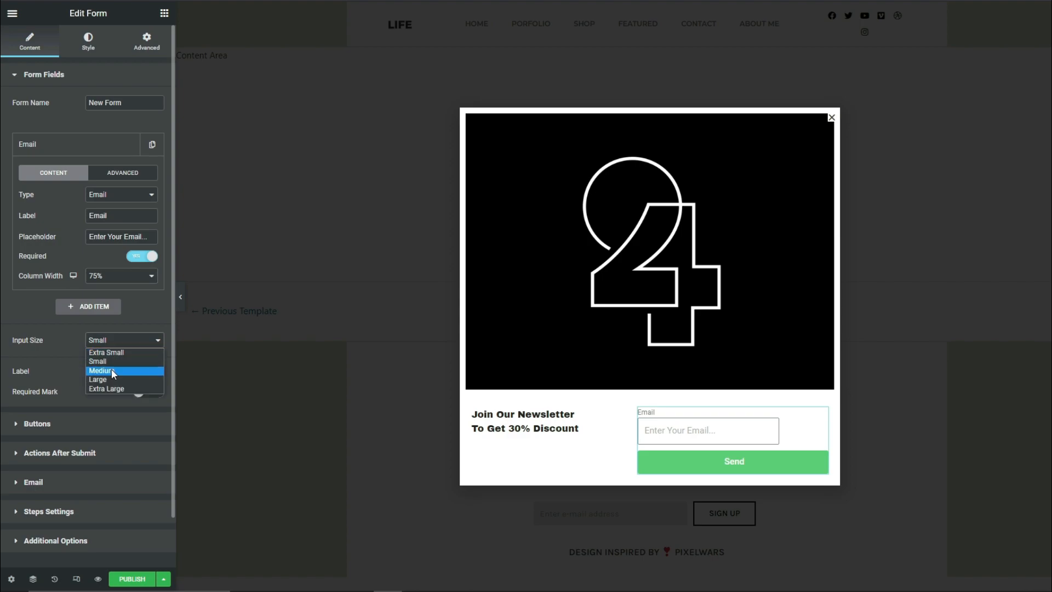
{"action": "left_click", "coordinate": [109, 371]}
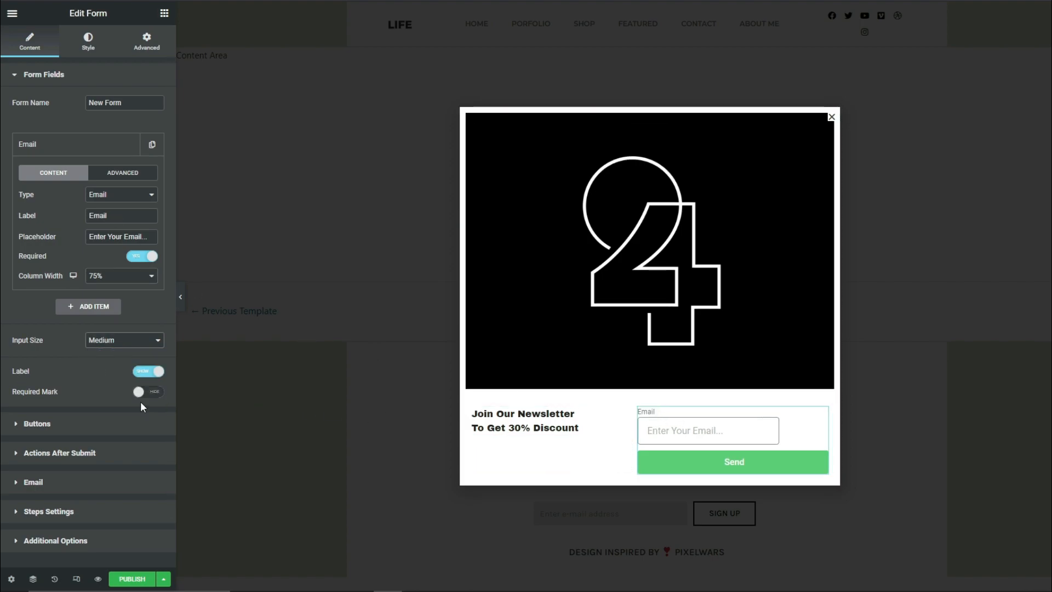
{"action": "left_click", "coordinate": [140, 376]}
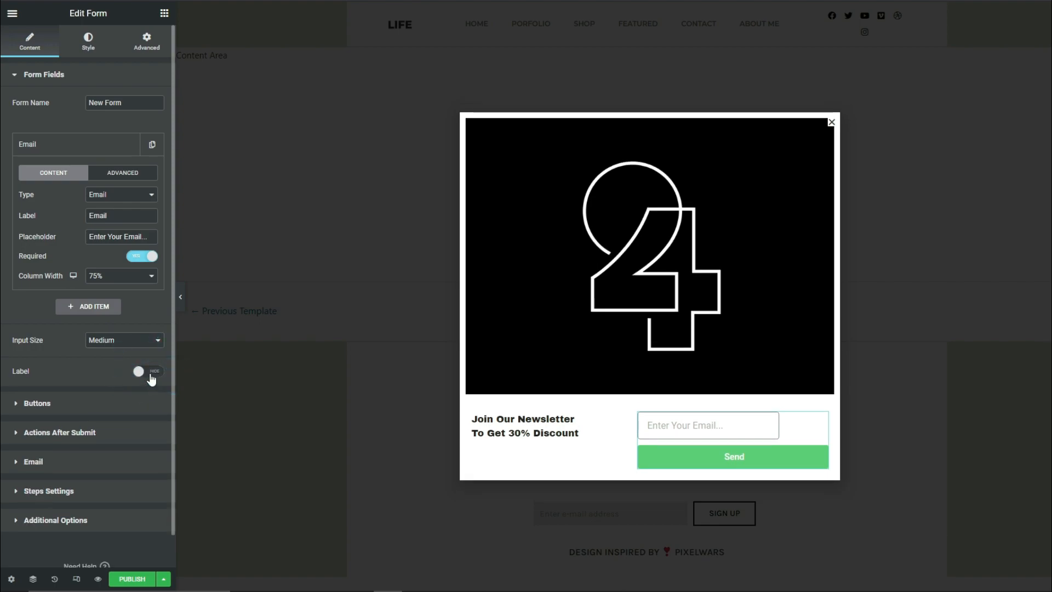
Set the form button's size to Medium and its column width to 20%
{"action": "left_click", "coordinate": [37, 403]}
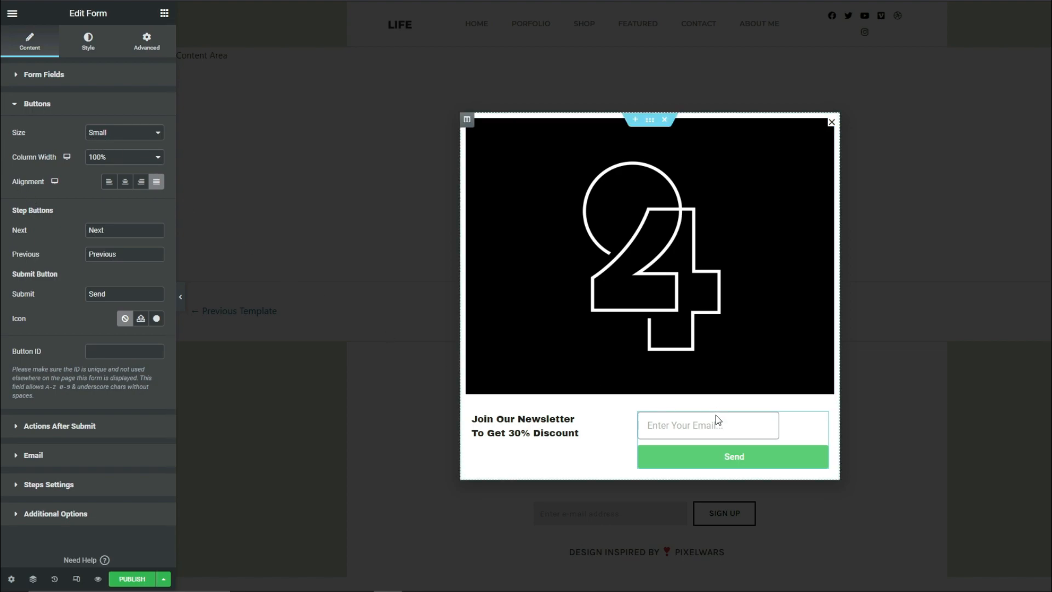
{"action": "left_click", "coordinate": [105, 136]}
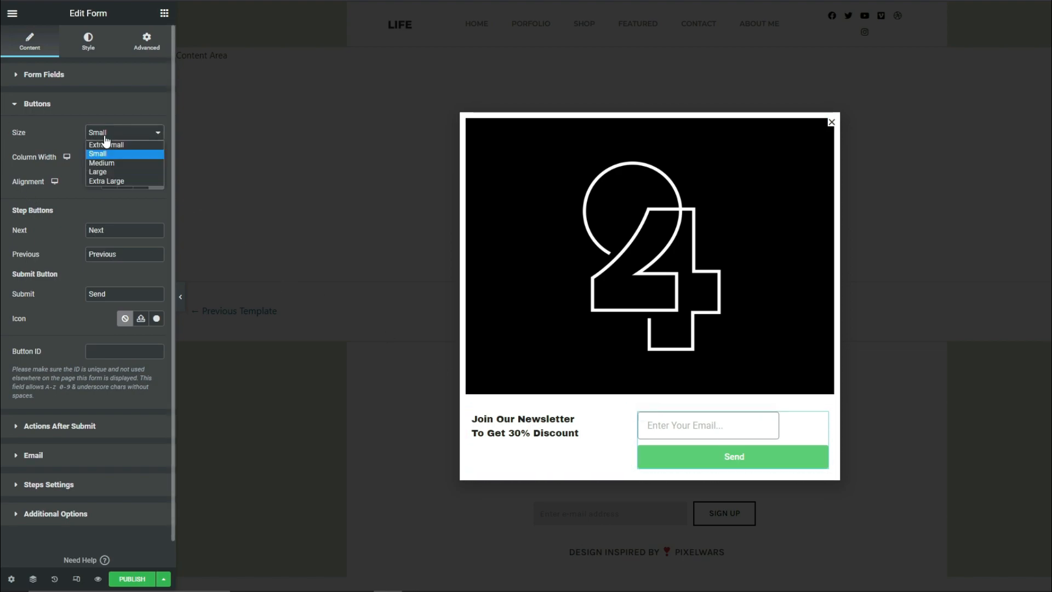
{"action": "left_click", "coordinate": [111, 164]}
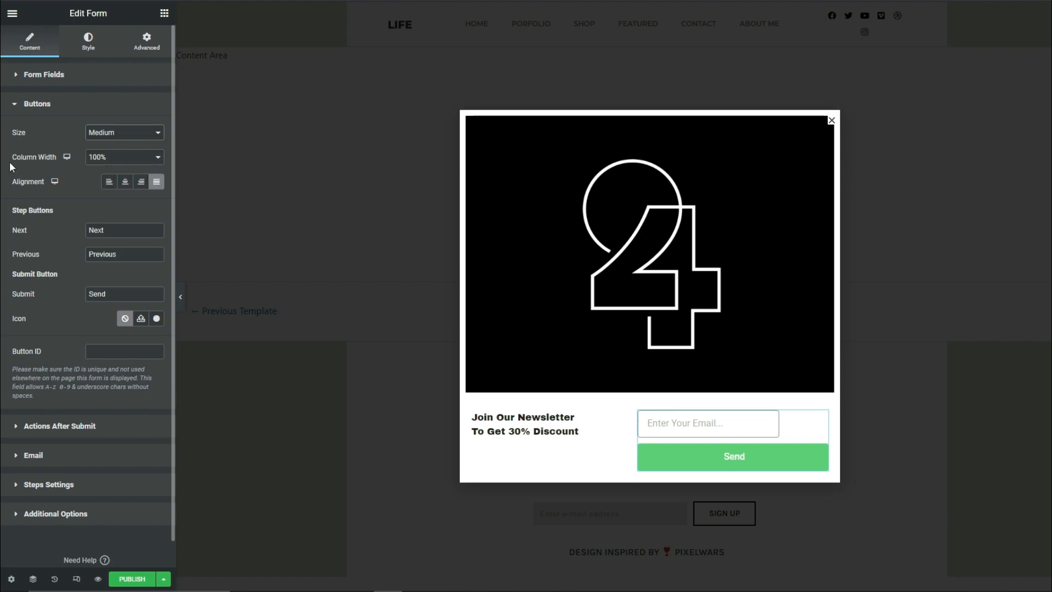
{"action": "left_click", "coordinate": [101, 158]}
{"action": "left_click", "coordinate": [96, 177]}
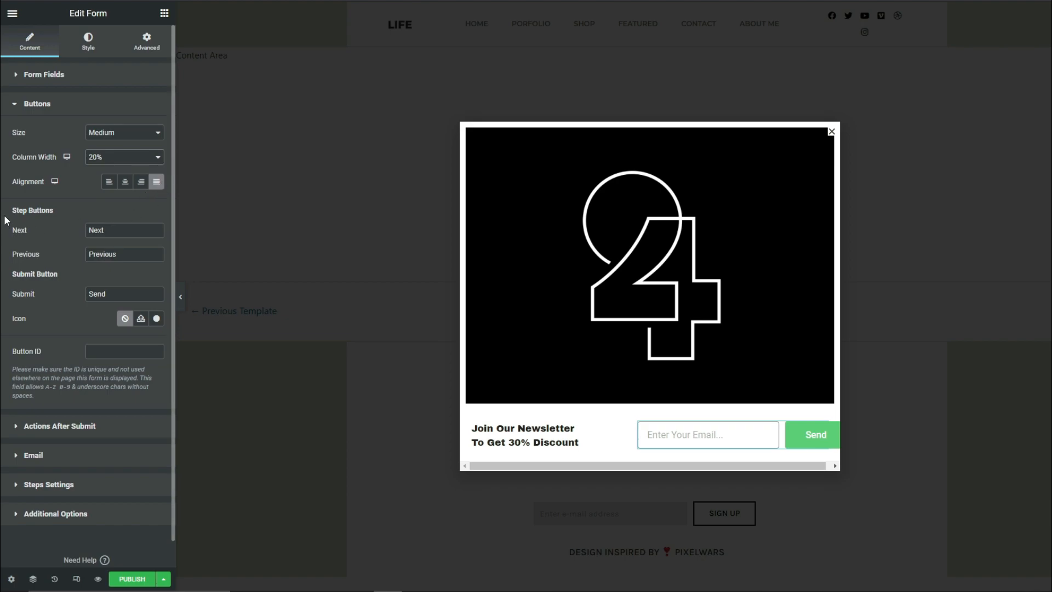
Clear the Next, Previous and Submit button texts of the form
{"action": "double_click", "coordinate": [96, 230]}
{"action": "key", "text": "BackSpace"}
{"action": "double_click", "coordinate": [103, 255]}
{"action": "key", "text": "BackSpace"}
{"action": "left_click_drag", "start_coordinate": [114, 294], "coordinate": [86, 296]}
{"action": "key", "text": "BackSpace"}
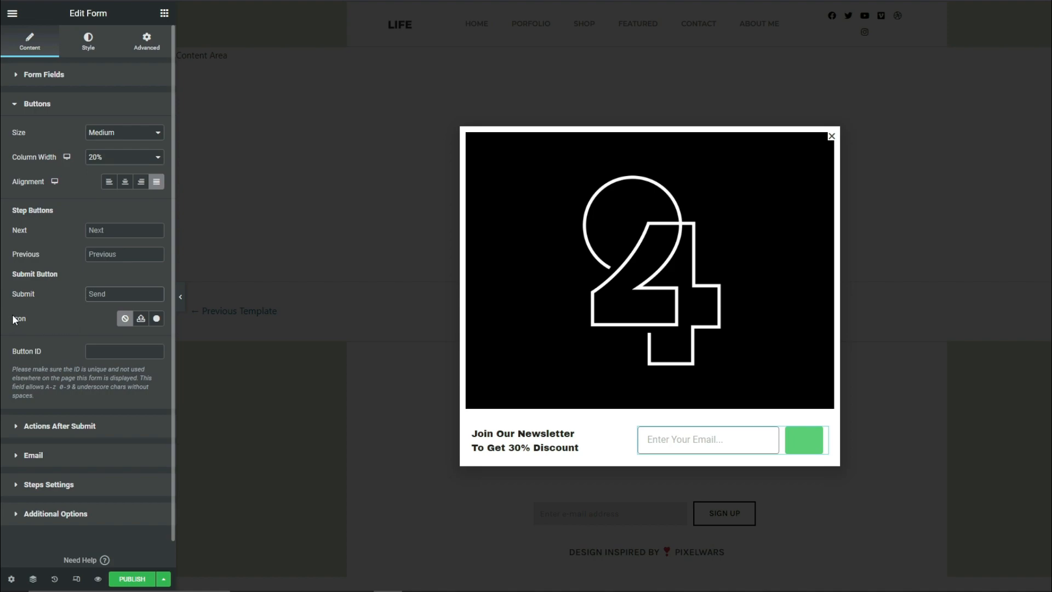
Find the outlined Envelope icon in the icon library and insert it on the submit button
{"action": "left_click", "coordinate": [157, 319]}
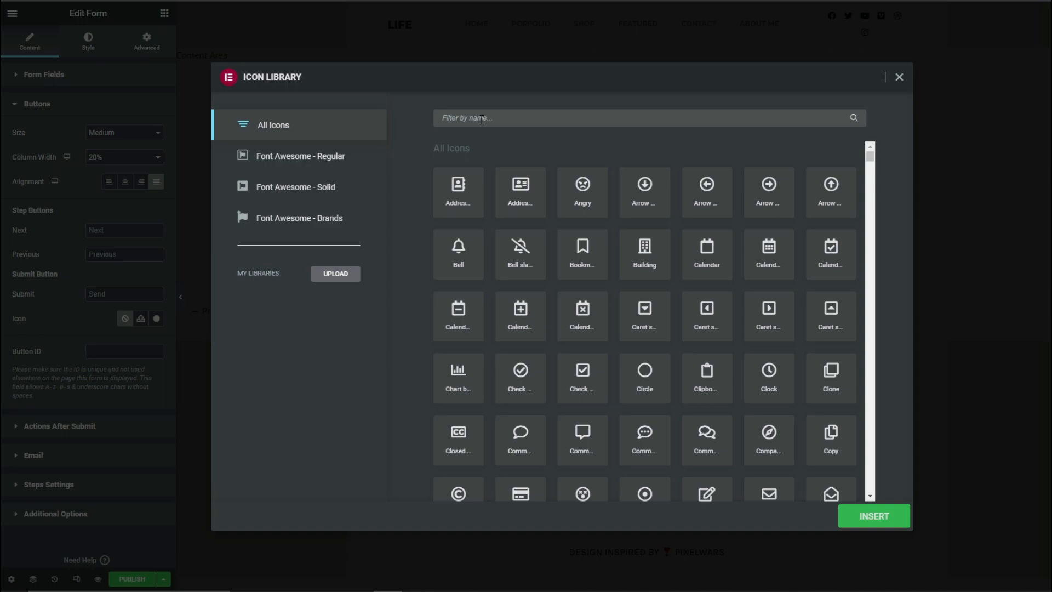
{"action": "type", "text": "Enve"}
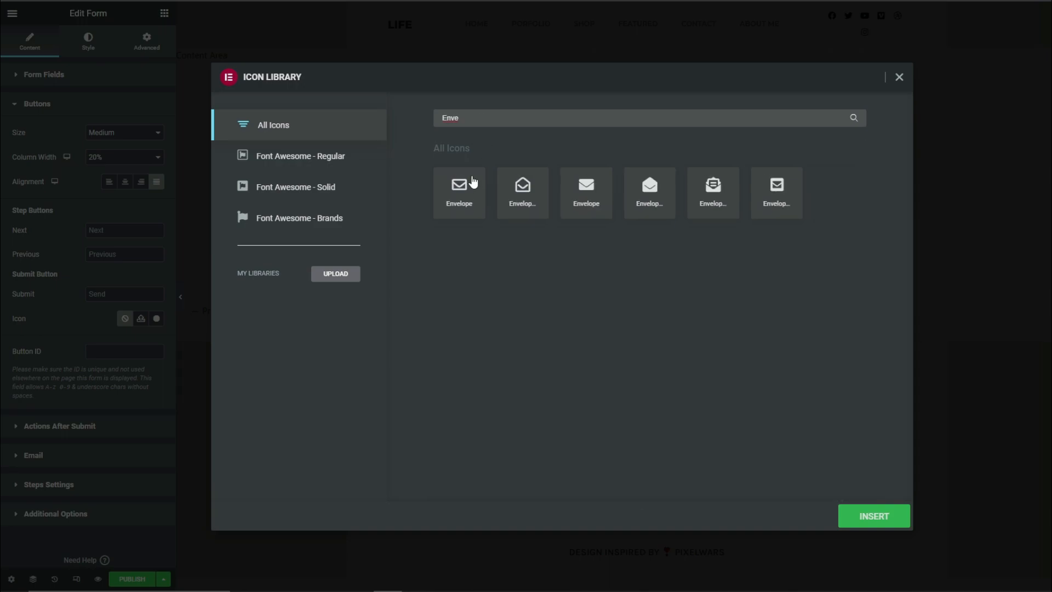
{"action": "left_click", "coordinate": [470, 195]}
{"action": "left_click", "coordinate": [879, 518]}
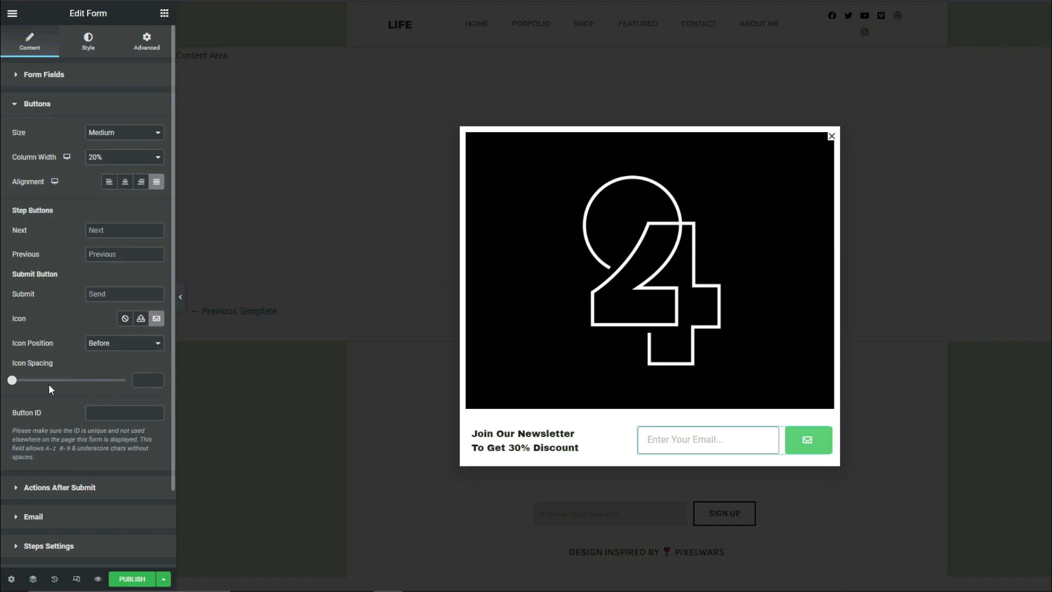
Add Email 2, MailChimp and Popup to the form's actions after submit
{"action": "left_click", "coordinate": [52, 488]}
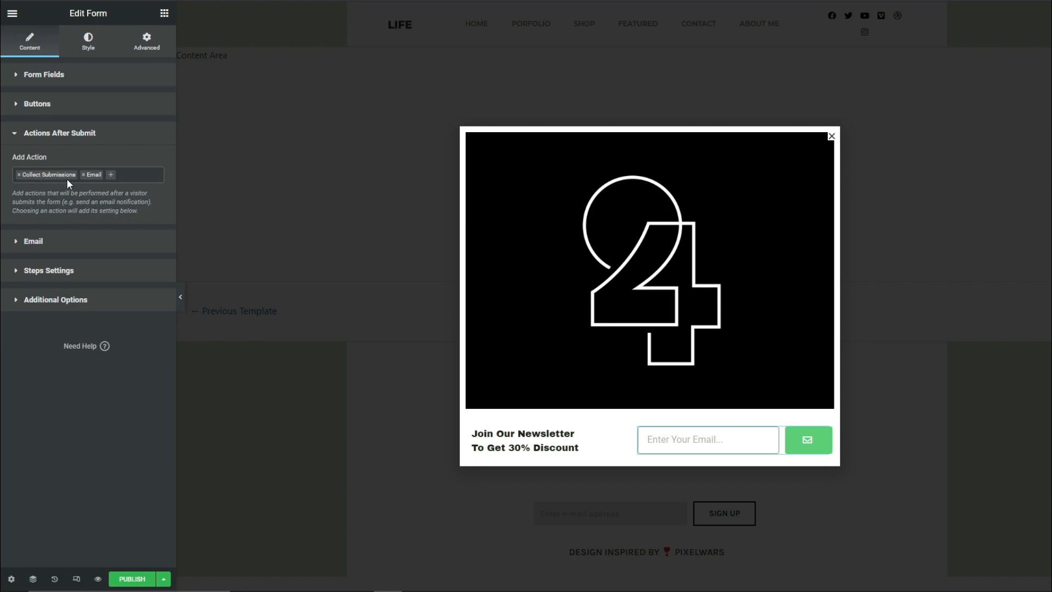
{"action": "left_click", "coordinate": [112, 176]}
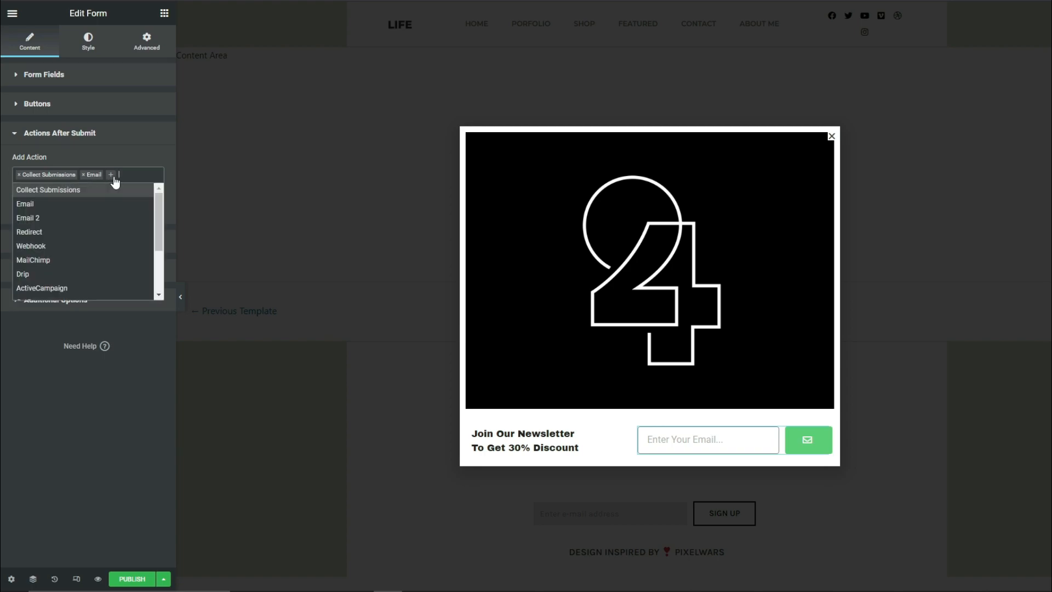
{"action": "left_click", "coordinate": [51, 217]}
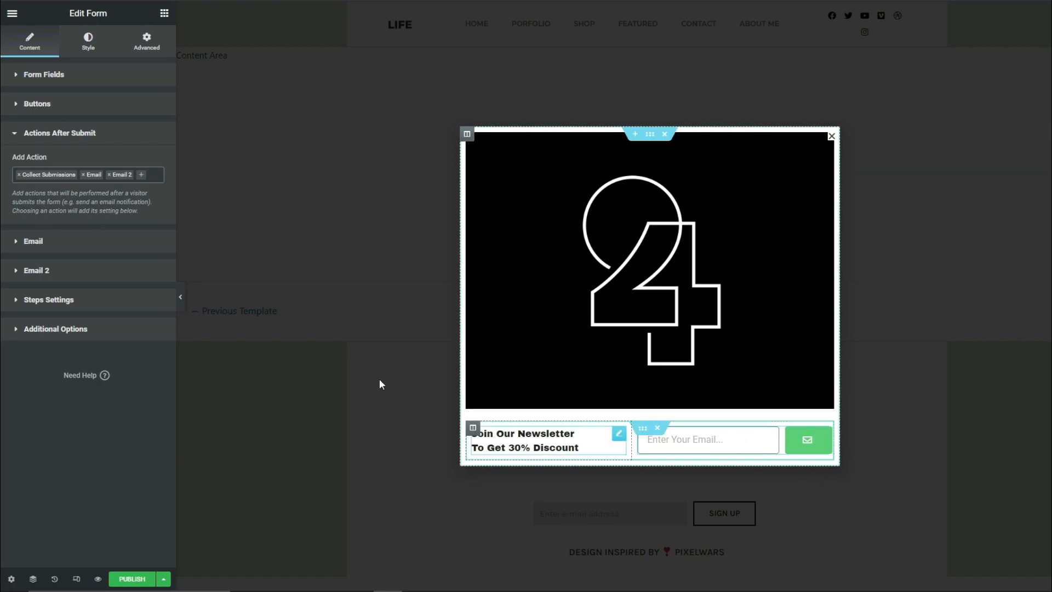
{"action": "left_click", "coordinate": [138, 176]}
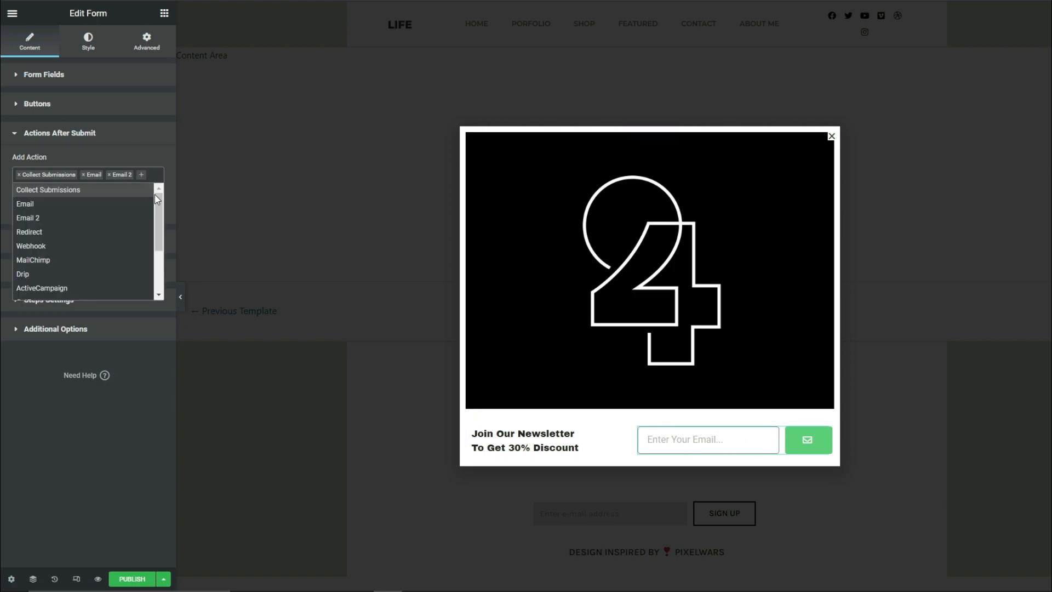
{"action": "left_click_drag", "start_coordinate": [157, 199], "coordinate": [156, 211]}
{"action": "left_click", "coordinate": [50, 234]}
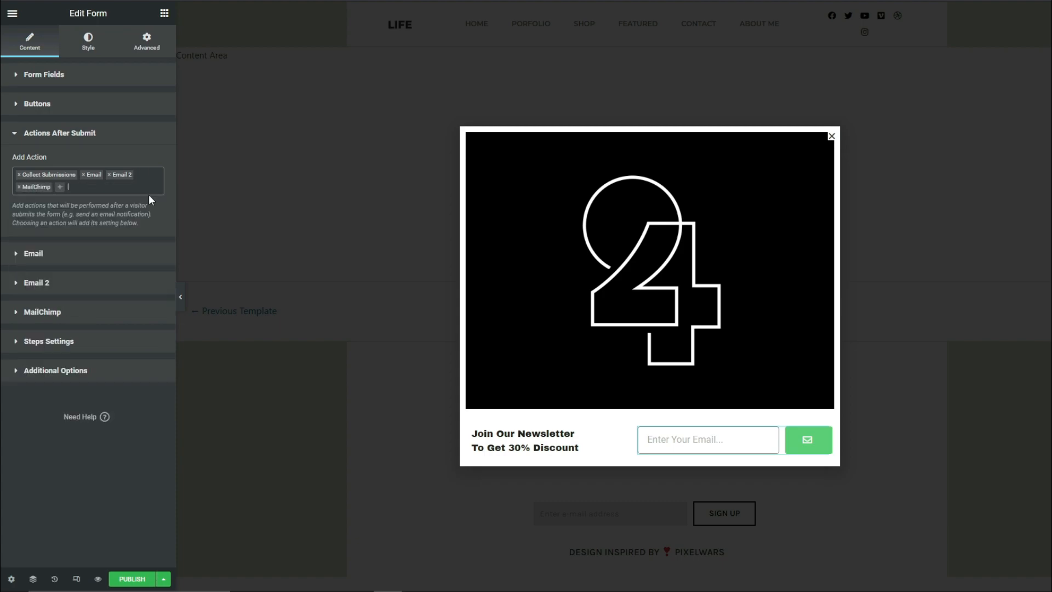
{"action": "left_click", "coordinate": [59, 188]}
{"action": "left_click_drag", "start_coordinate": [156, 221], "coordinate": [159, 260]}
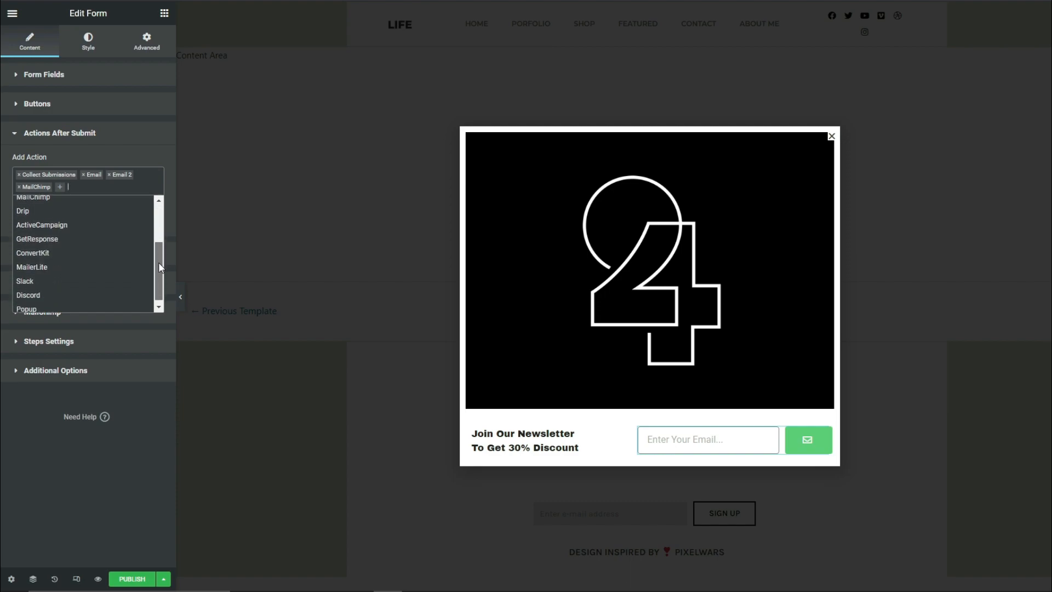
{"action": "left_click", "coordinate": [32, 305]}
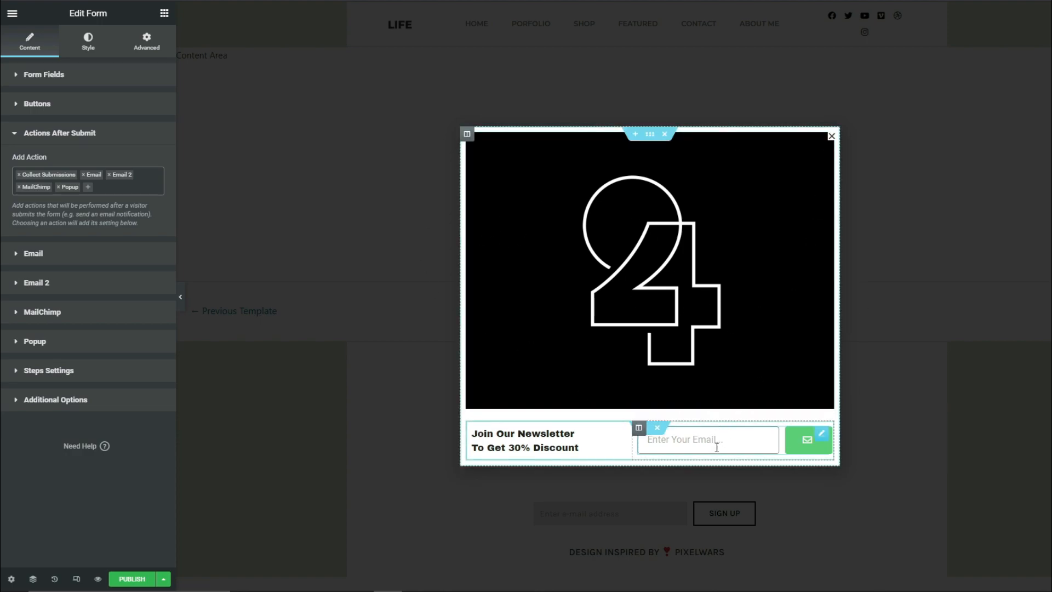
Set the form's after-submit popup action to Close Popup and enable Don't Show Again
{"action": "left_click", "coordinate": [23, 258]}
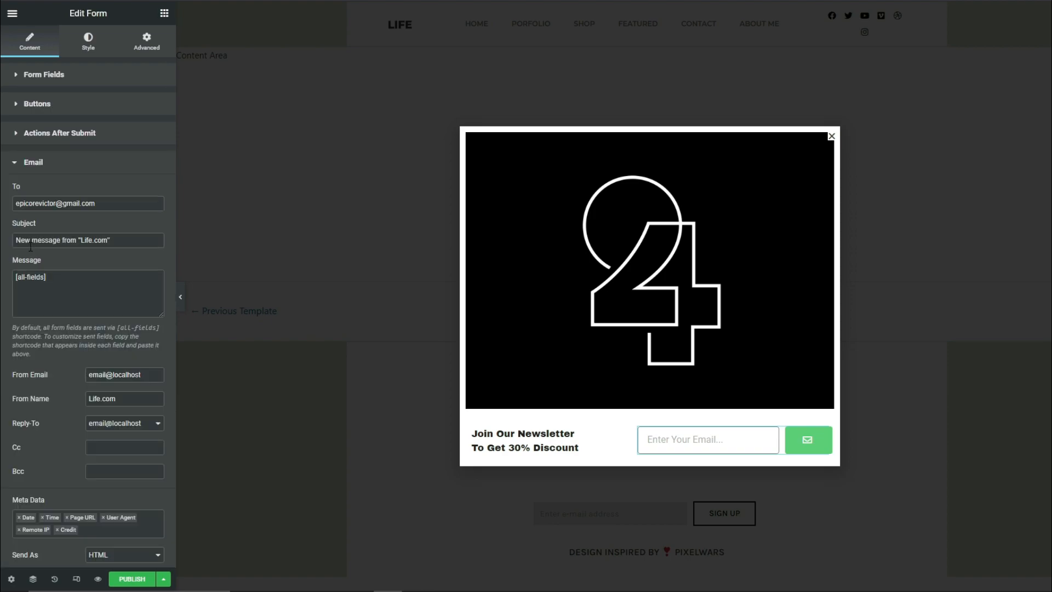
{"action": "left_click", "coordinate": [52, 165]}
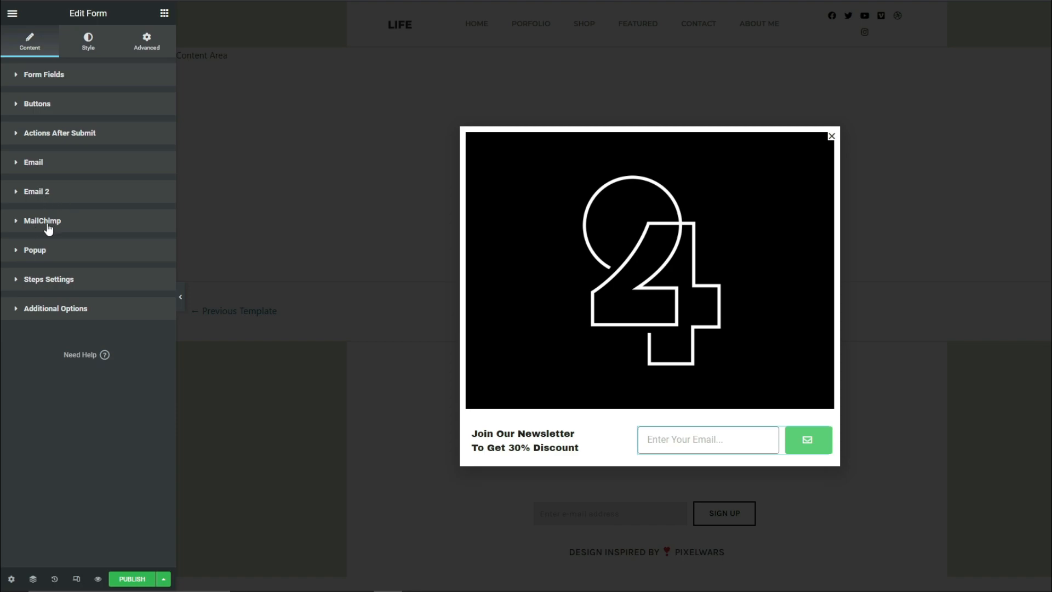
{"action": "left_click", "coordinate": [32, 256]}
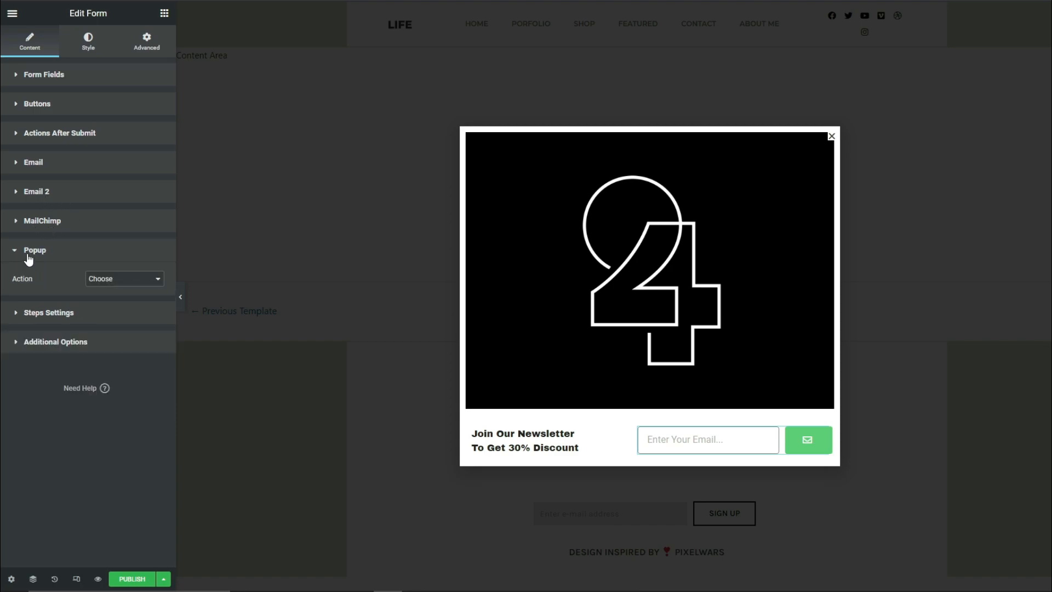
{"action": "left_click", "coordinate": [114, 281]}
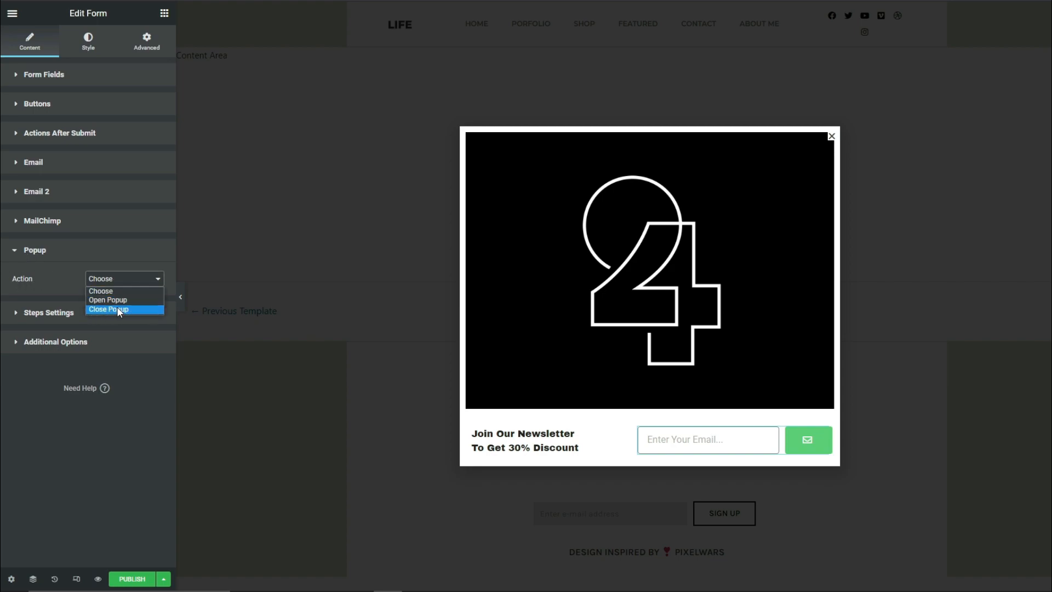
{"action": "left_click", "coordinate": [117, 308]}
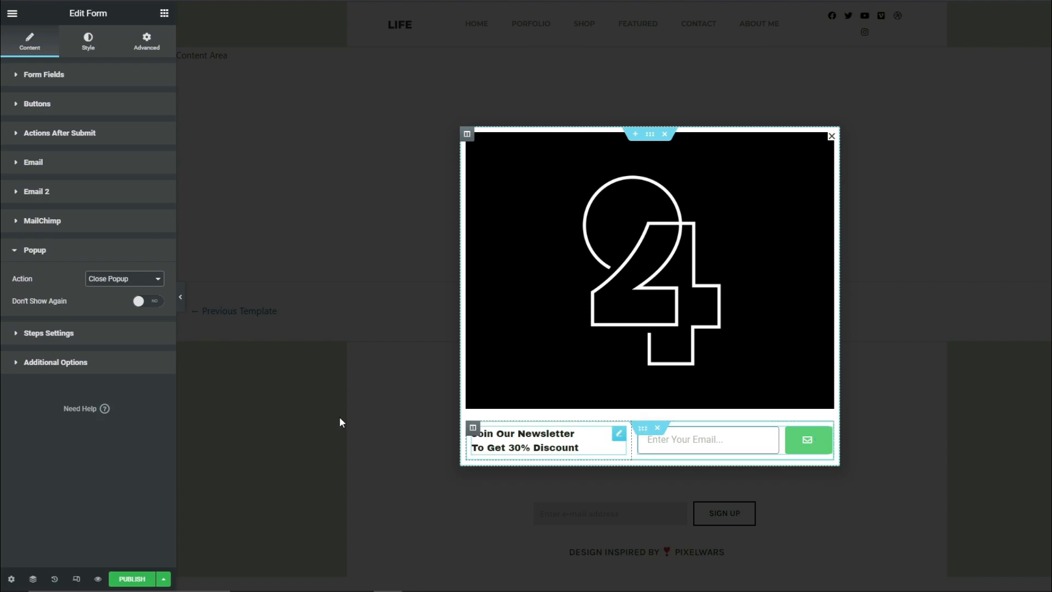
{"action": "left_click", "coordinate": [150, 304]}
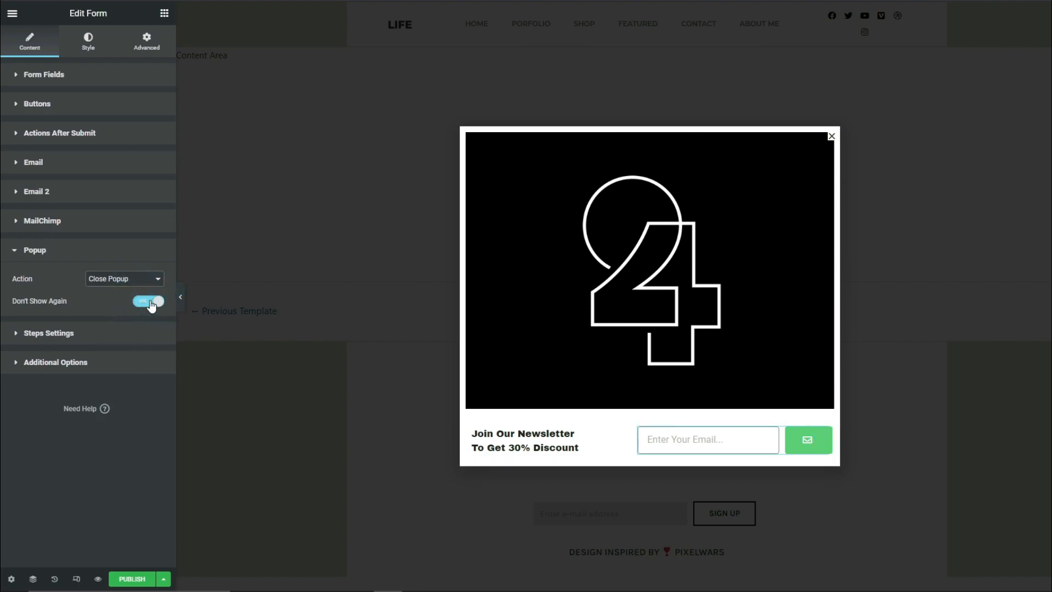
{"action": "left_click", "coordinate": [57, 334]}
{"action": "left_click", "coordinate": [47, 366]}
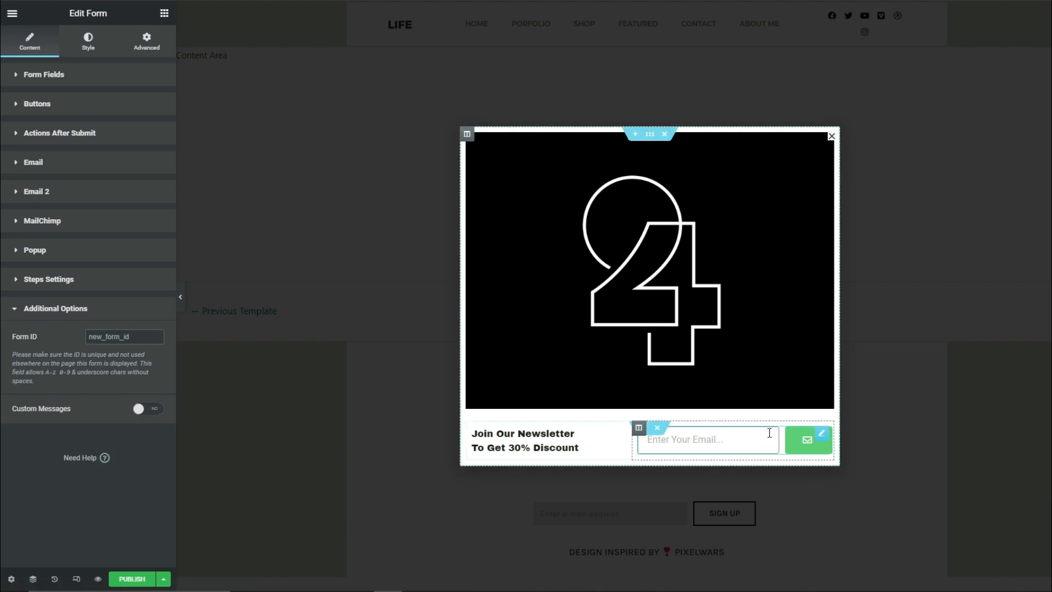
Set the columns gap in the form's style to 0
{"action": "left_click", "coordinate": [88, 44]}
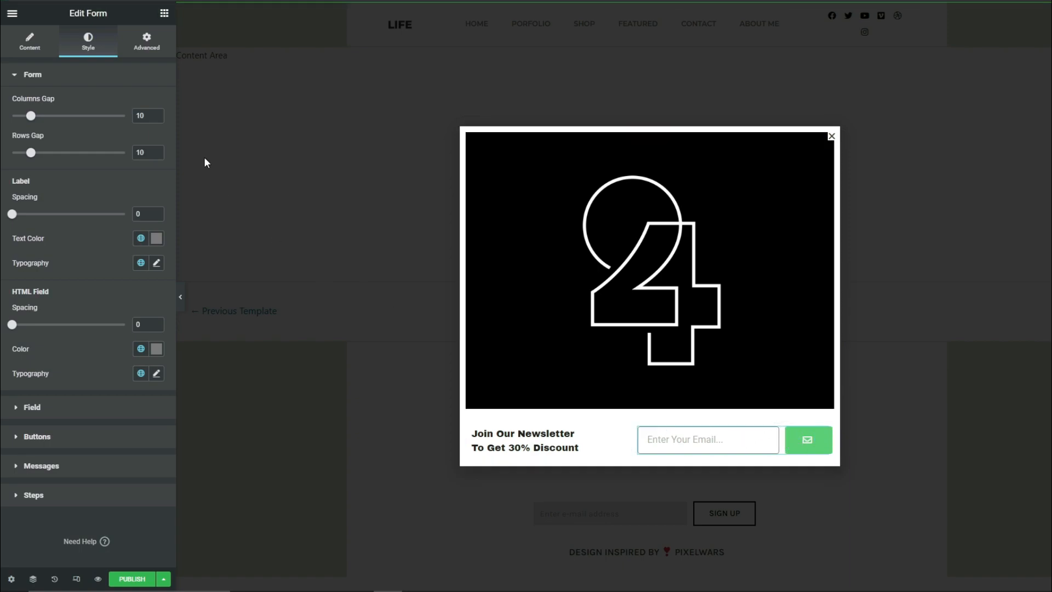
{"action": "double_click", "coordinate": [140, 116]}
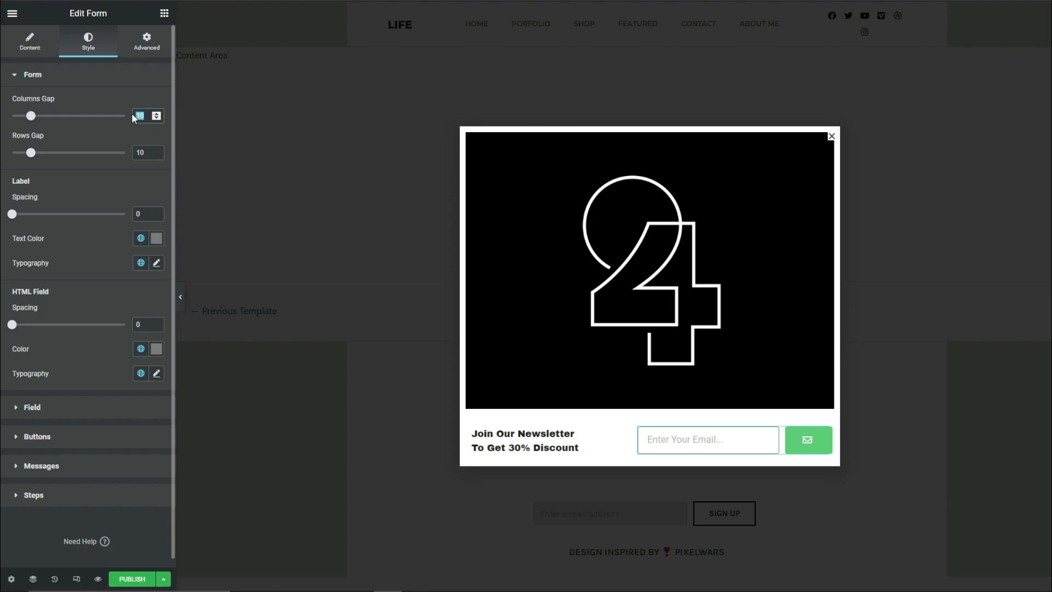
{"action": "type", "text": "0"}
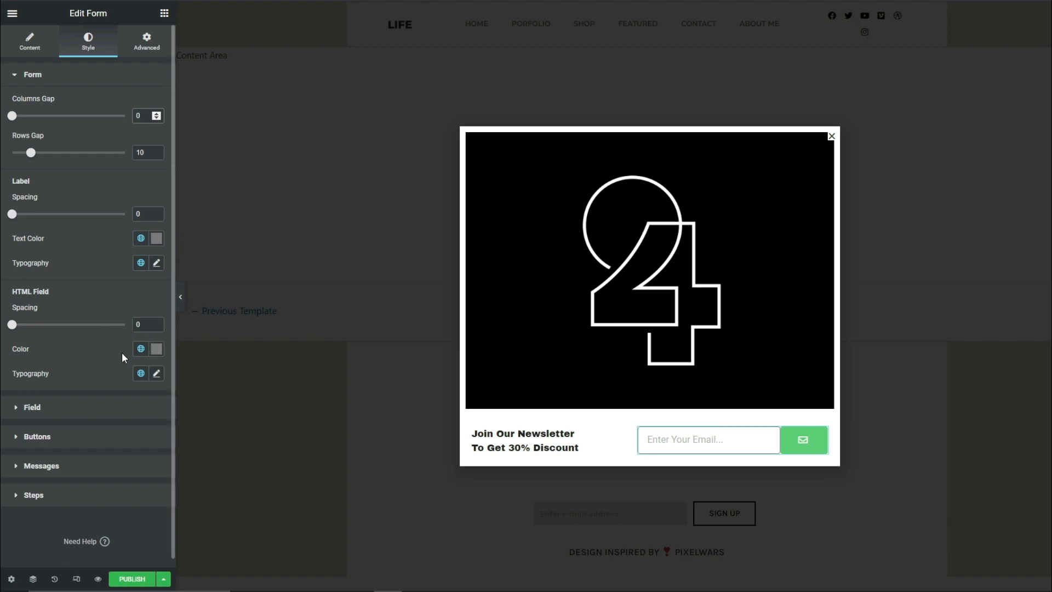
Keep the form field's text color at #7A7A7A and set its typography to Source Sans Pro at 14 px
{"action": "left_click", "coordinate": [32, 407]}
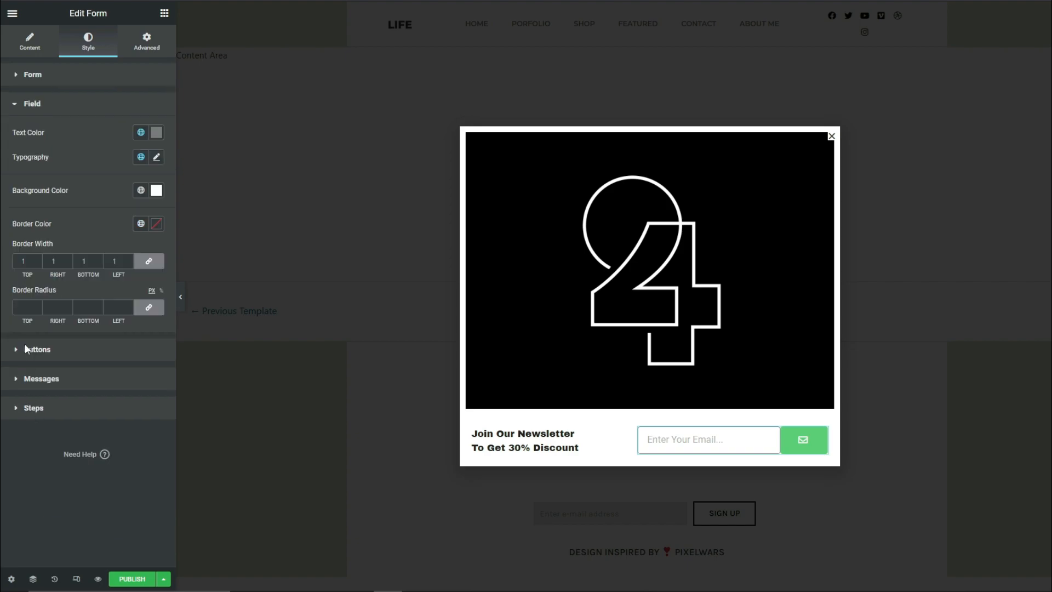
{"action": "left_click", "coordinate": [155, 134]}
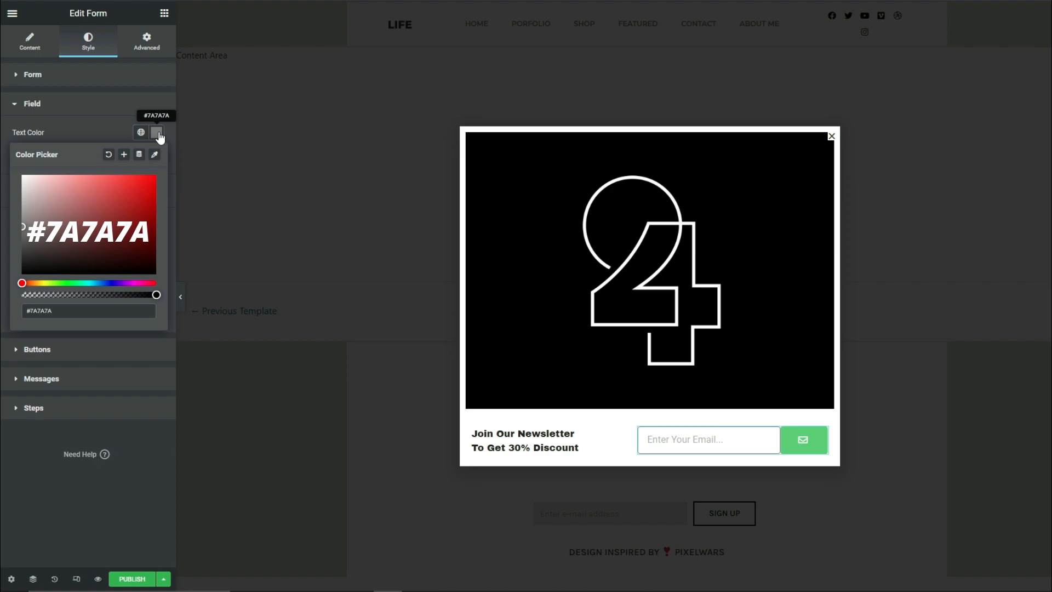
{"action": "left_click", "coordinate": [3, 160]}
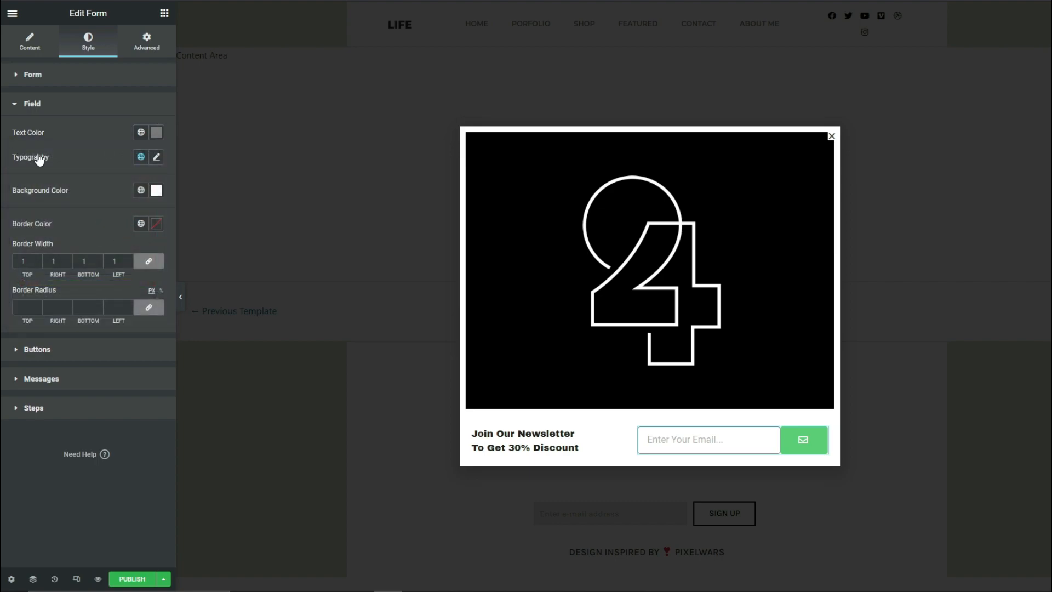
{"action": "left_click", "coordinate": [156, 157]}
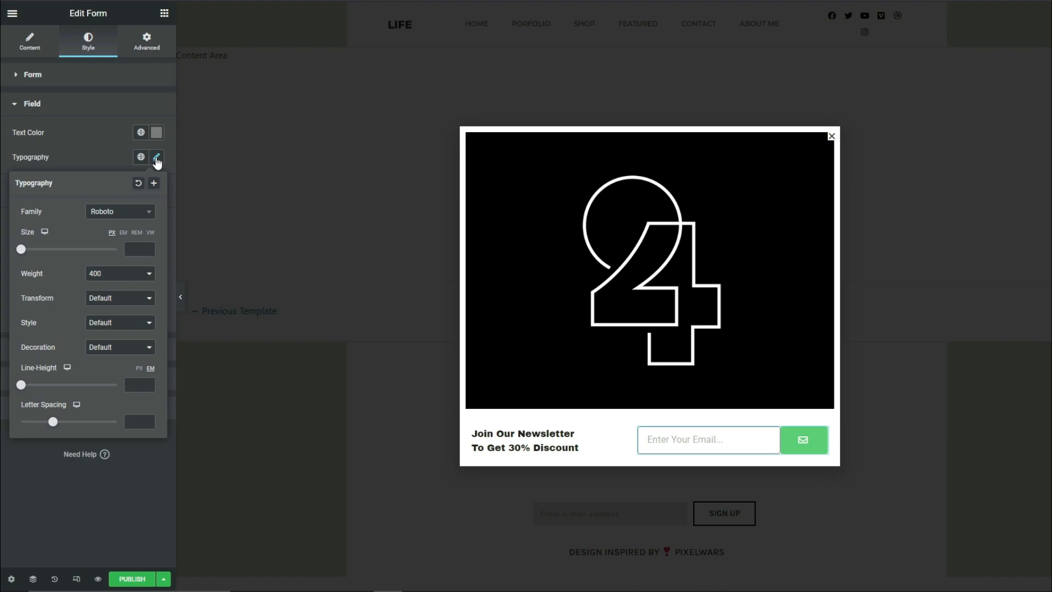
{"action": "left_click", "coordinate": [127, 214]}
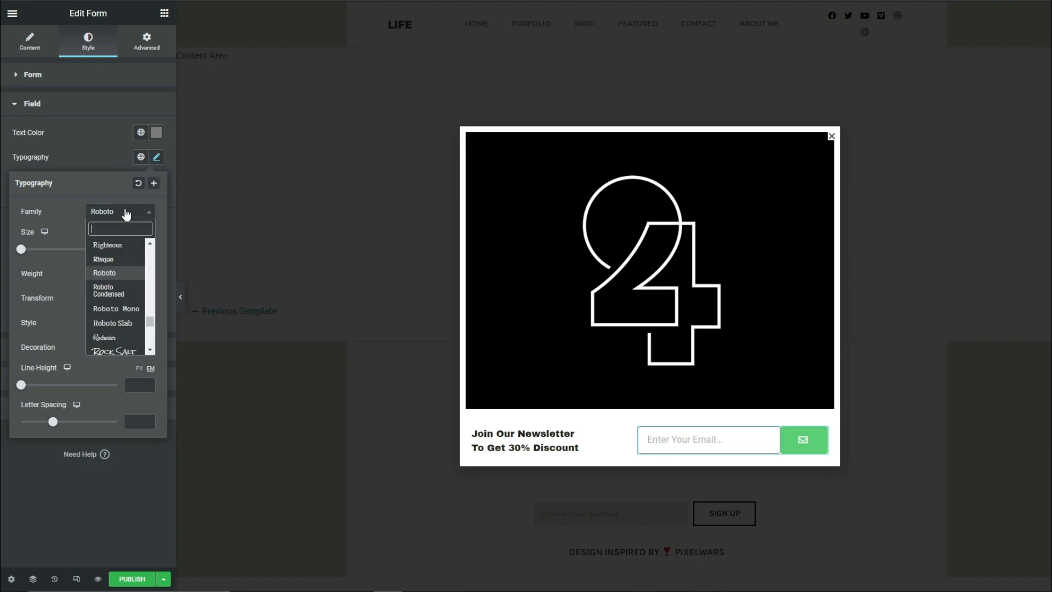
{"action": "type", "text": "Source Sans Pro"}
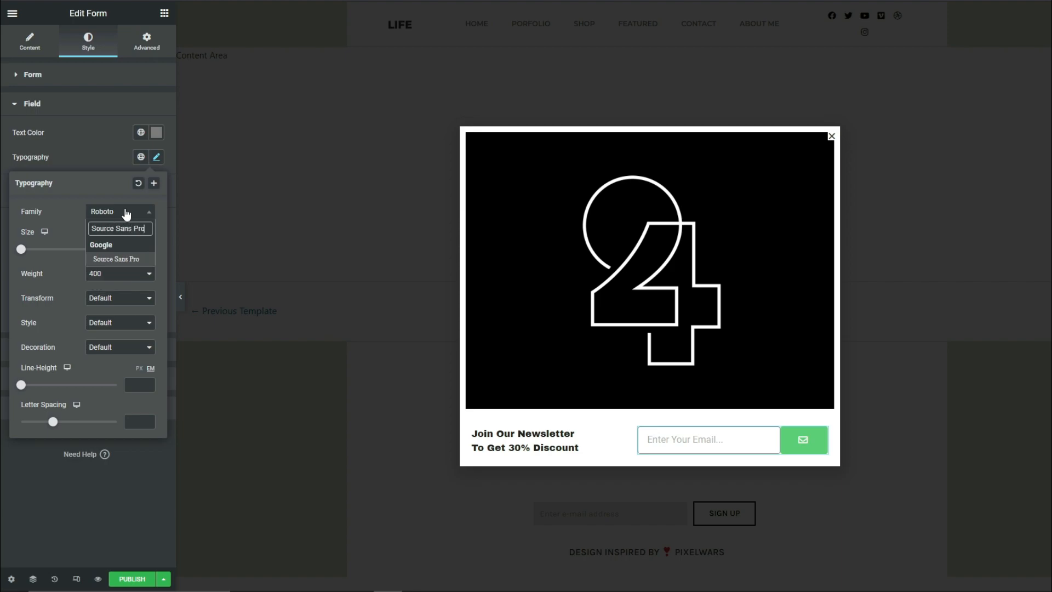
{"action": "left_click", "coordinate": [115, 260]}
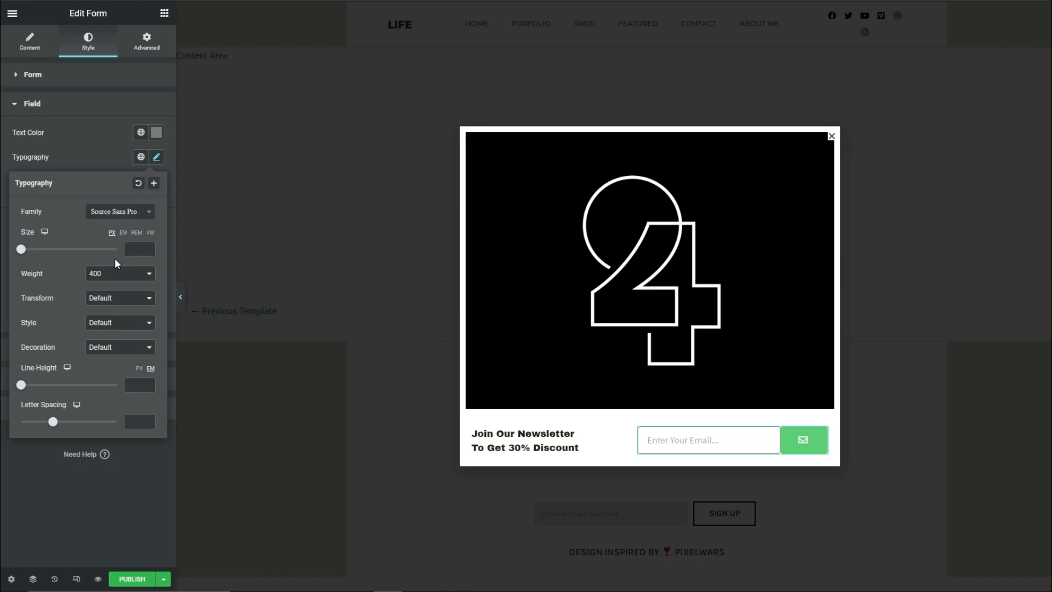
{"action": "left_click", "coordinate": [131, 250]}
{"action": "type", "text": "14"}
{"action": "left_click", "coordinate": [4, 247]}
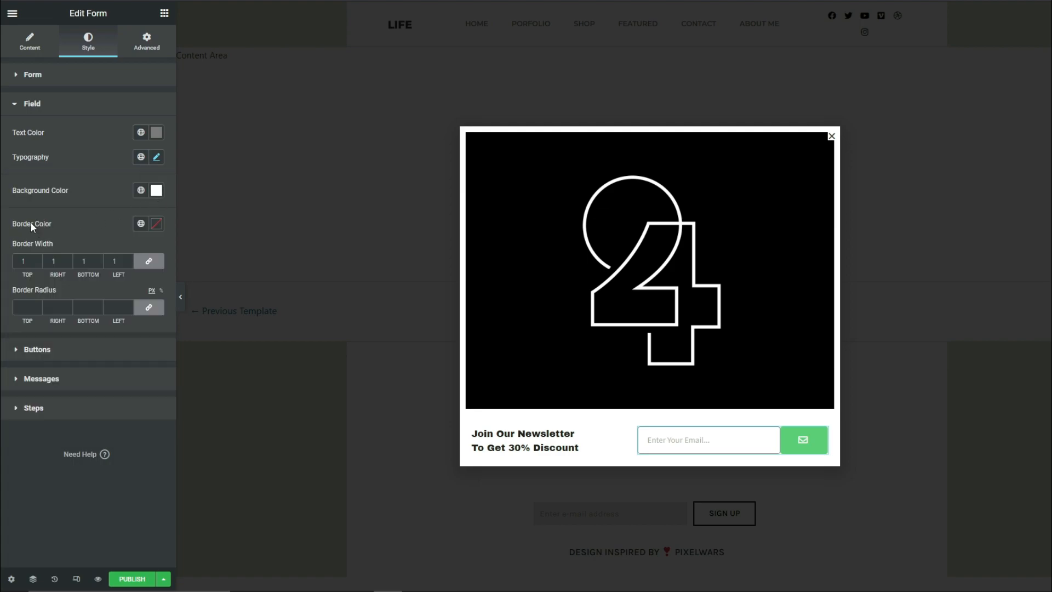
Set the form field's border color to #BCBCBC
{"action": "left_click", "coordinate": [157, 225]}
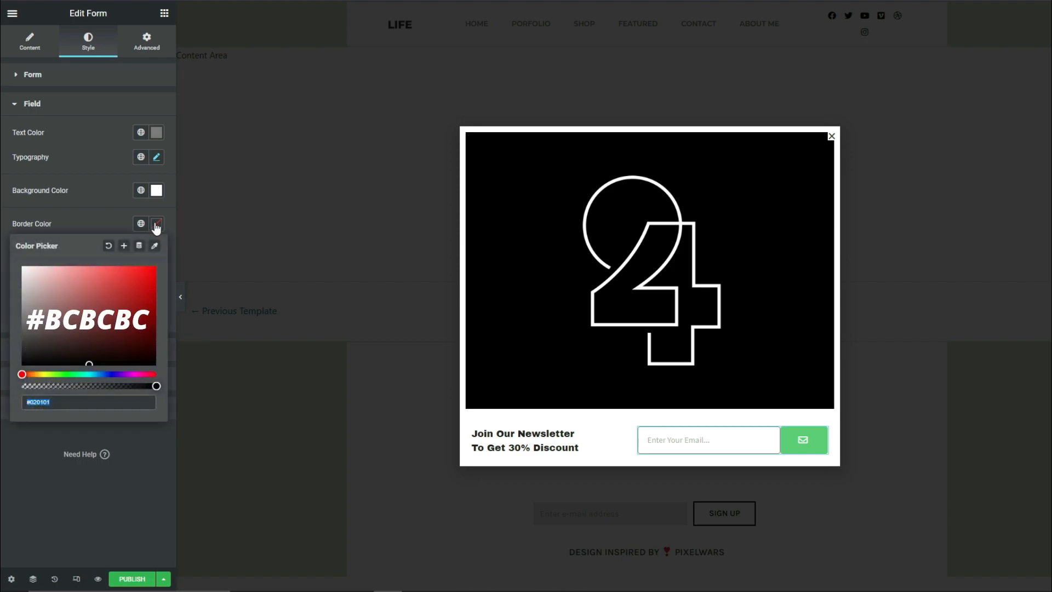
{"action": "type", "text": "#BCBCBC"}
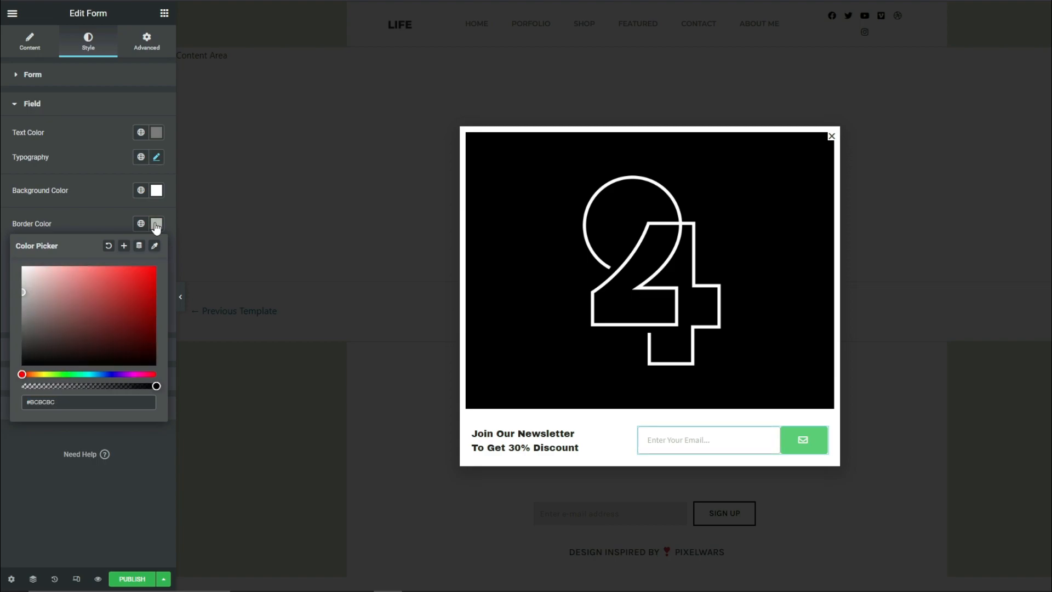
Set the form field's border width to 1 px on all sides and its border radius to 0
{"action": "left_click", "coordinate": [3, 251]}
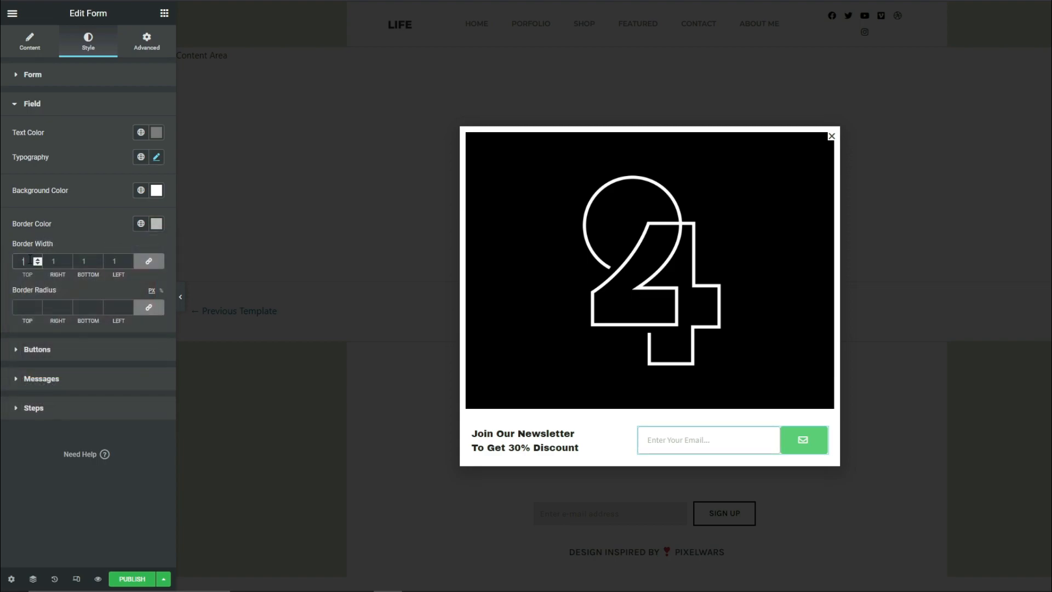
{"action": "type", "text": "1"}
{"action": "left_click", "coordinate": [25, 308]}
{"action": "type", "text": "0"}
Set the typography size of the form's buttons to 16 px
{"action": "left_click", "coordinate": [36, 351]}
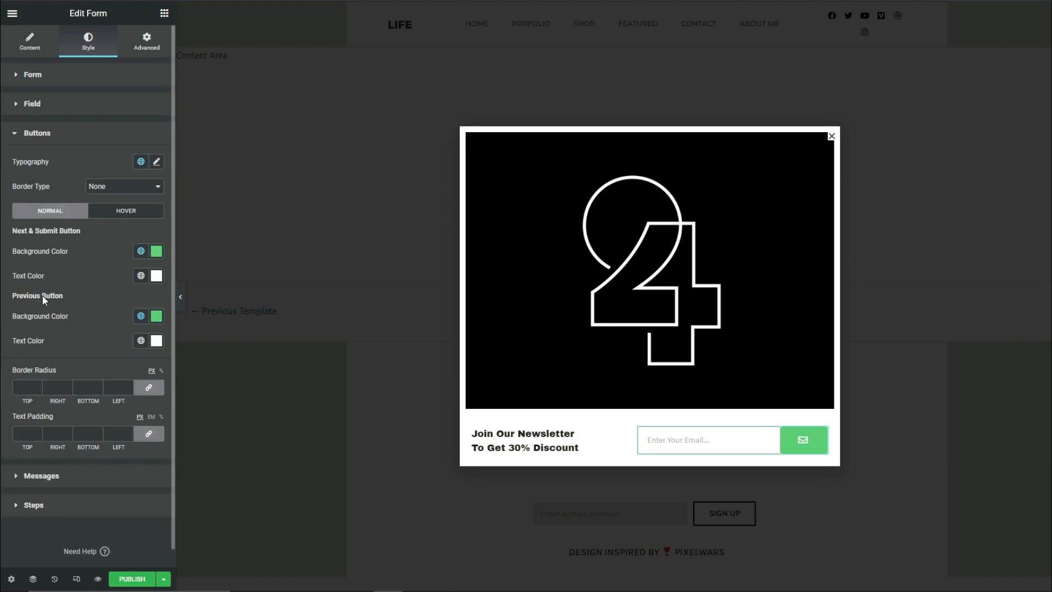
{"action": "left_click", "coordinate": [157, 163]}
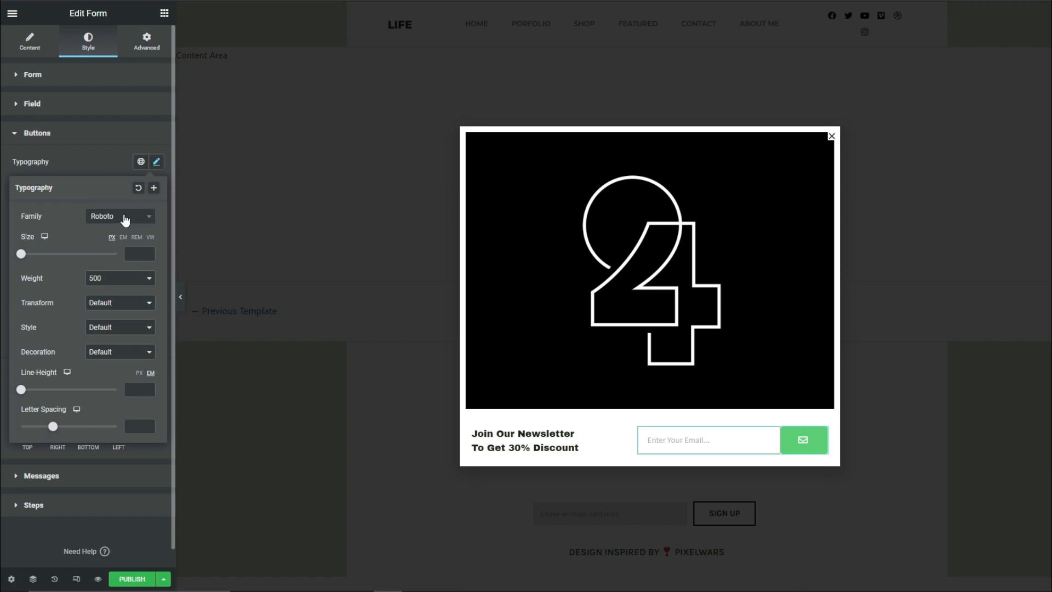
{"action": "left_click", "coordinate": [136, 254]}
{"action": "type", "text": "16"}
{"action": "left_click", "coordinate": [2, 210]}
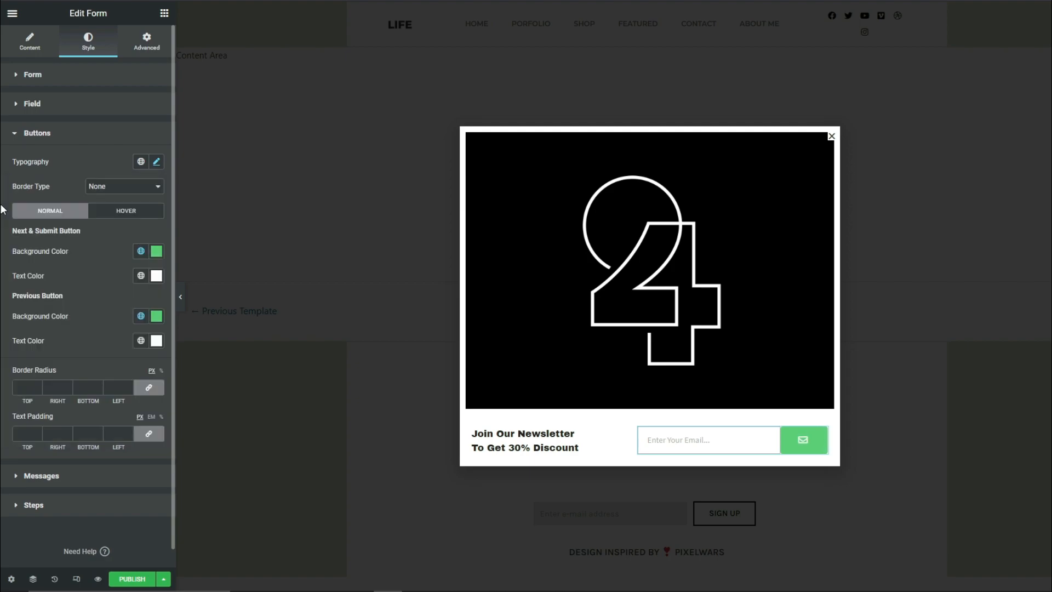
Give the form's buttons a solid border with width 1 on the top, right and bottom sides and 0 on the left
{"action": "left_click", "coordinate": [115, 189]}
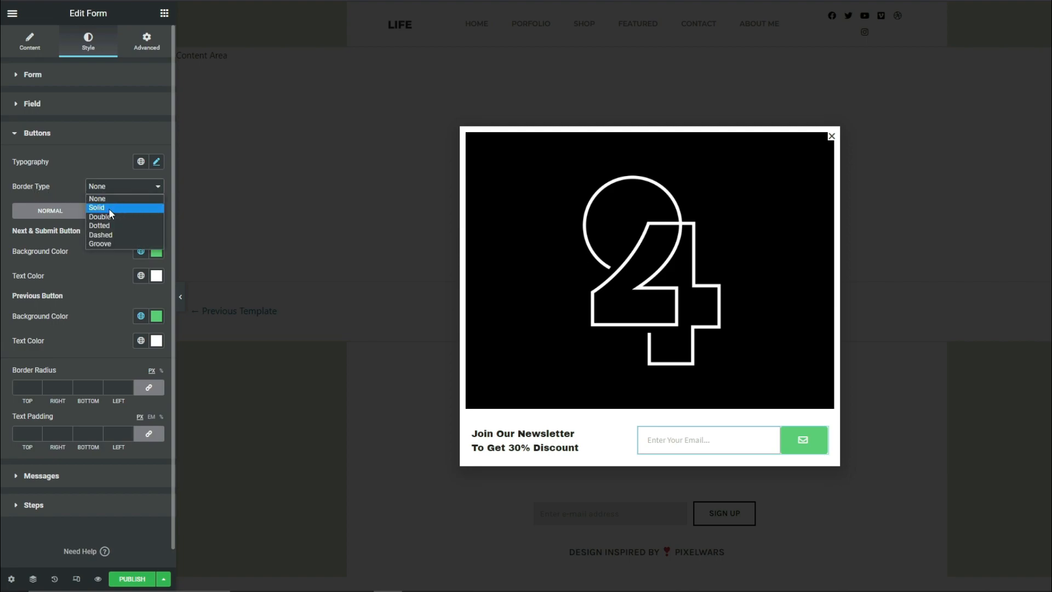
{"action": "left_click", "coordinate": [108, 208]}
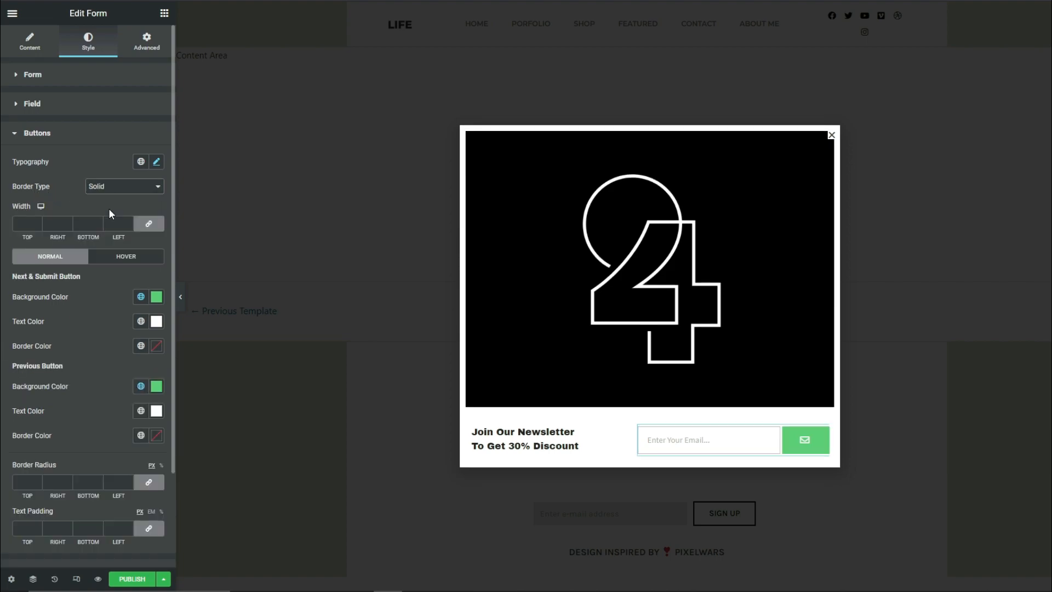
{"action": "left_click", "coordinate": [22, 222]}
{"action": "type", "text": "1"}
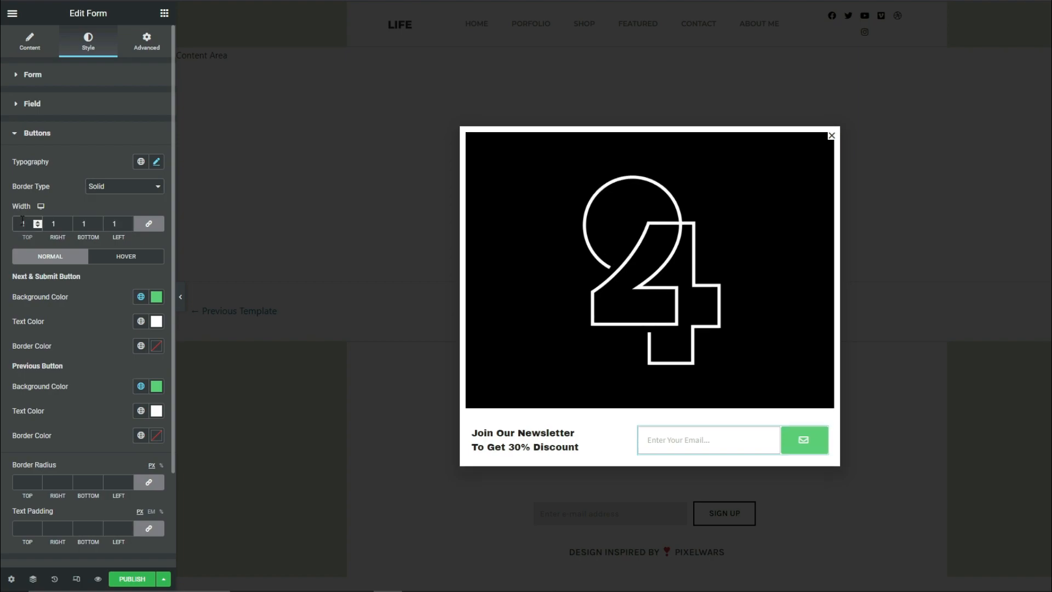
{"action": "left_click", "coordinate": [149, 224]}
{"action": "double_click", "coordinate": [113, 224]}
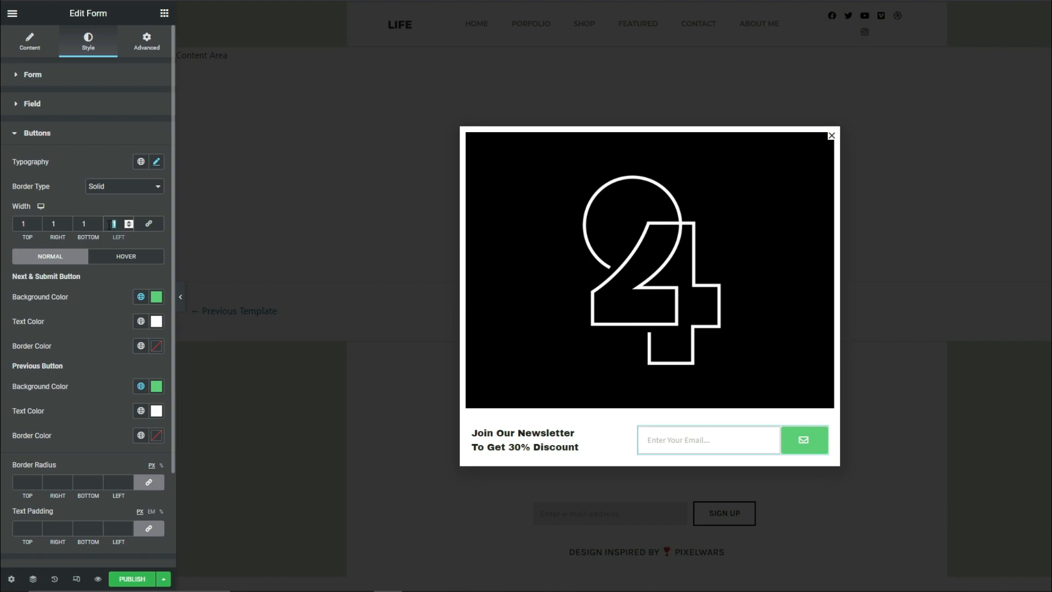
{"action": "type", "text": "0"}
Set the Next & Submit button's normal background color to white and its text color to #000000
{"action": "left_click", "coordinate": [156, 296]}
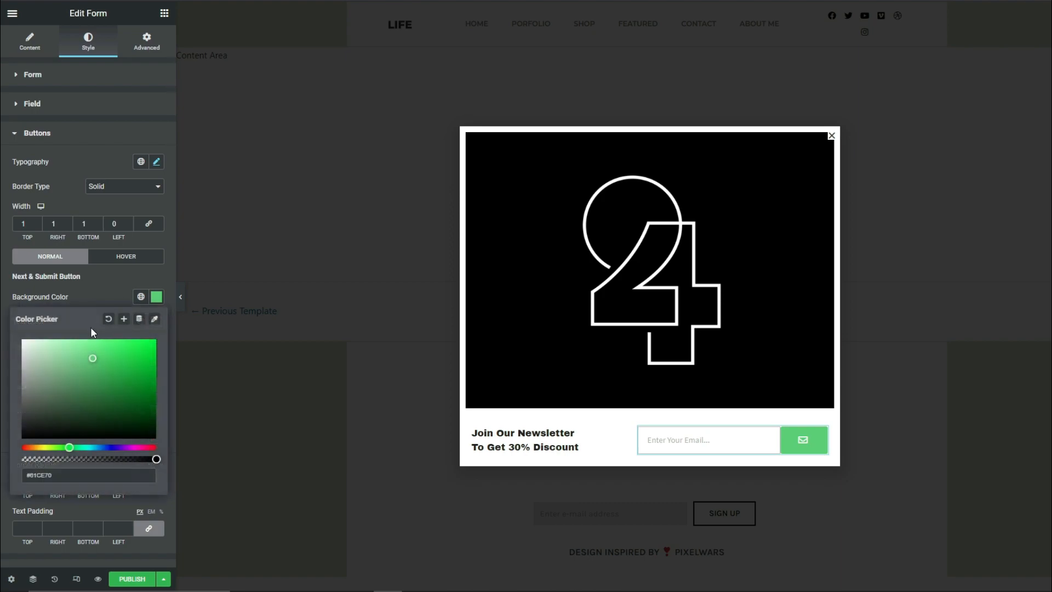
{"action": "left_click_drag", "start_coordinate": [63, 341], "coordinate": [1, 285]}
{"action": "left_click", "coordinate": [1, 285]}
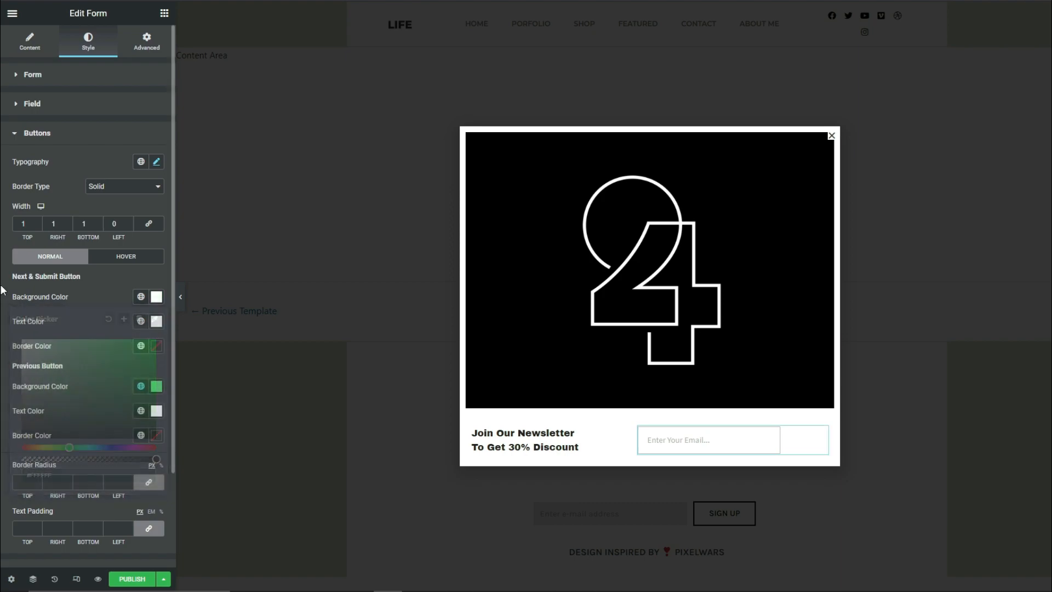
{"action": "left_click", "coordinate": [155, 321]}
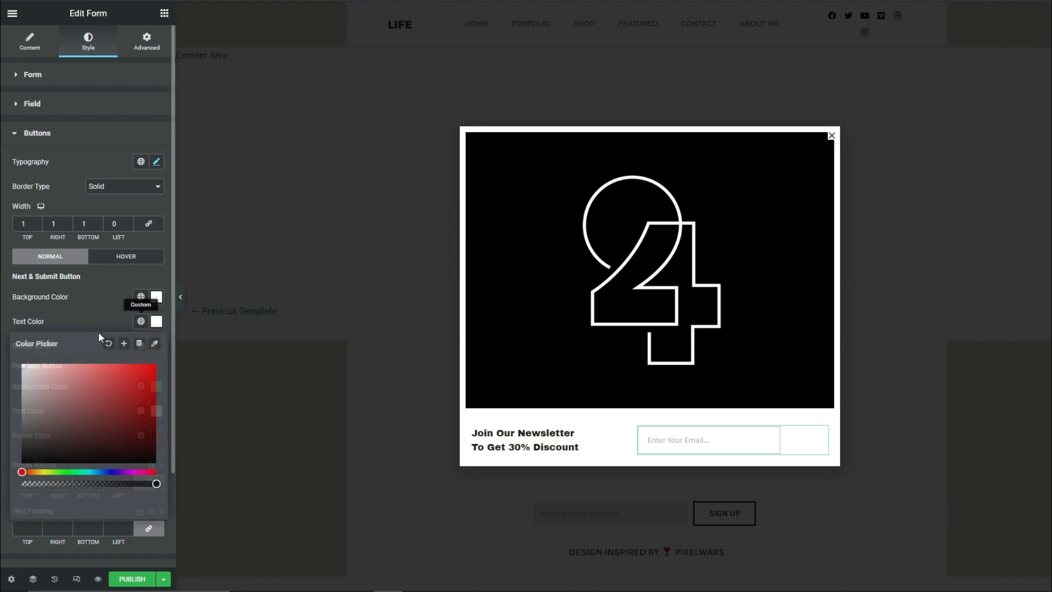
{"action": "left_click_drag", "start_coordinate": [48, 393], "coordinate": [2, 496]}
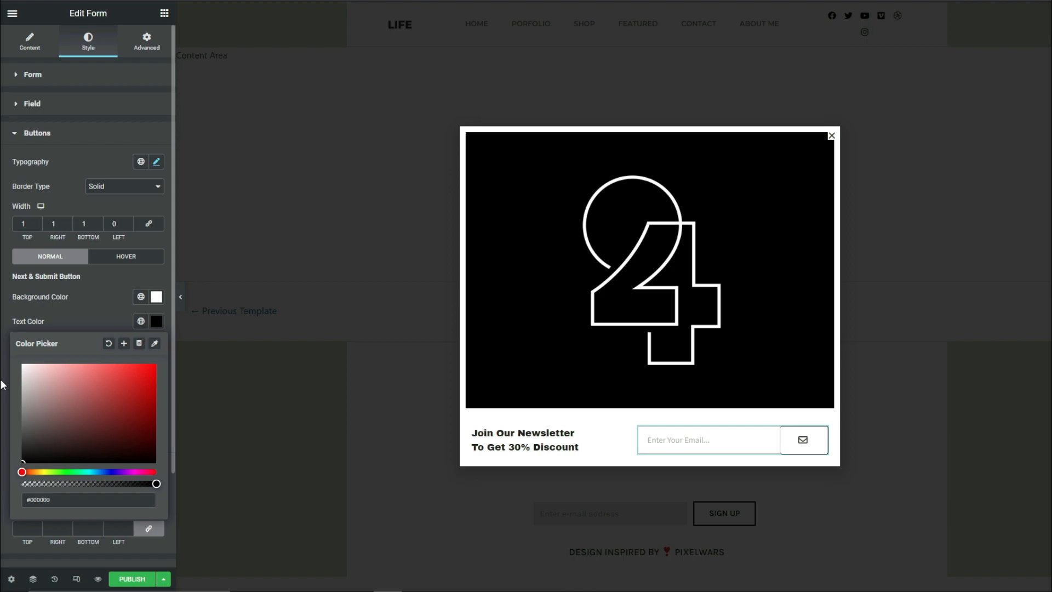
{"action": "left_click", "coordinate": [2, 408]}
Set the Next & Submit button's normal border color to #BCBCBC
{"action": "left_click", "coordinate": [157, 346]}
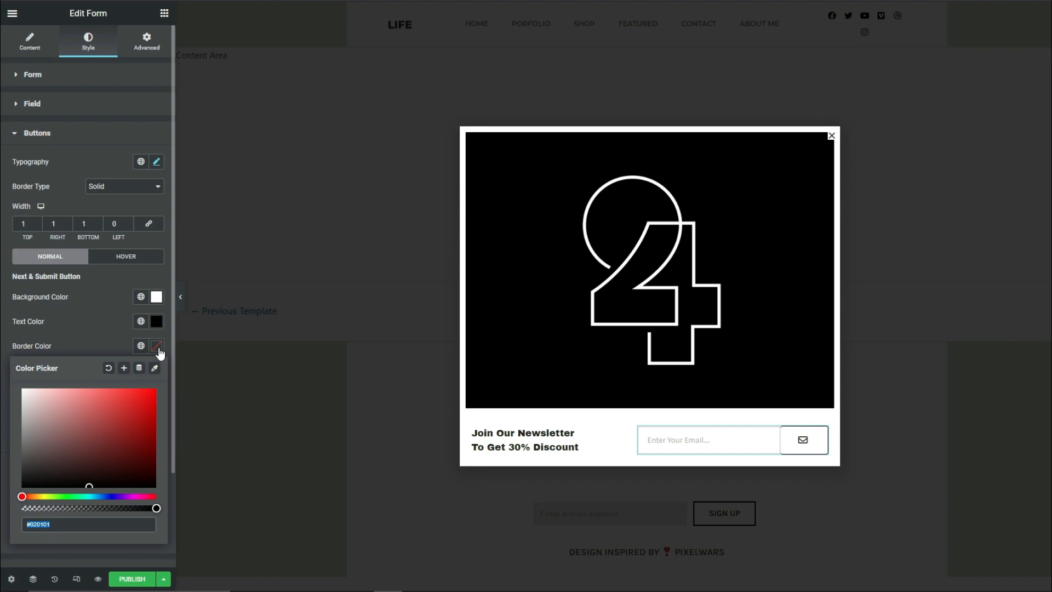
{"action": "type", "text": "#BCBCBC"}
{"action": "left_click", "coordinate": [8, 373]}
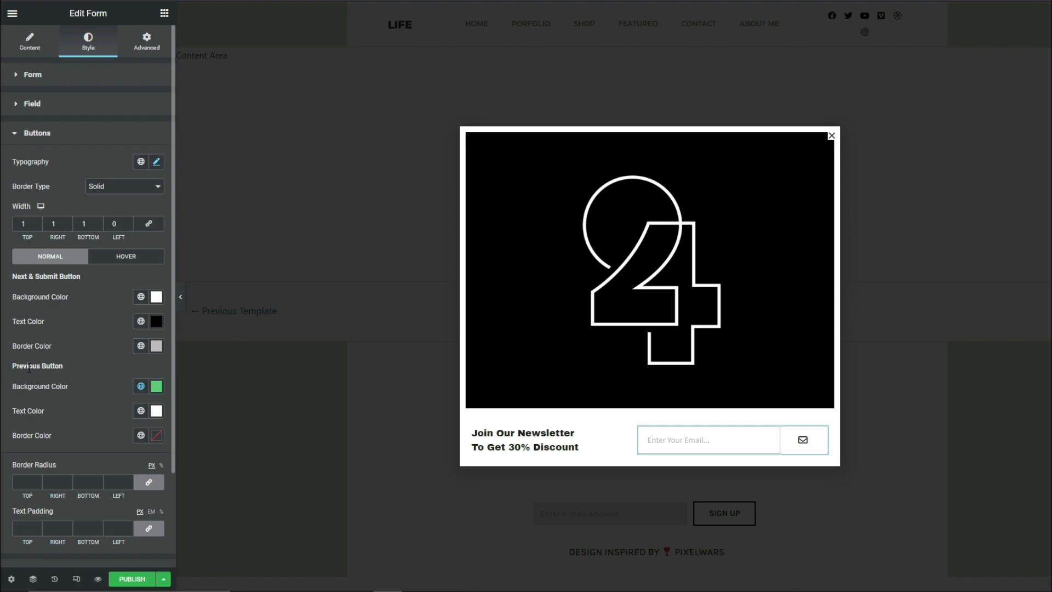
Set the Previous button's normal background color to white and its text color to black
{"action": "left_click", "coordinate": [157, 391]}
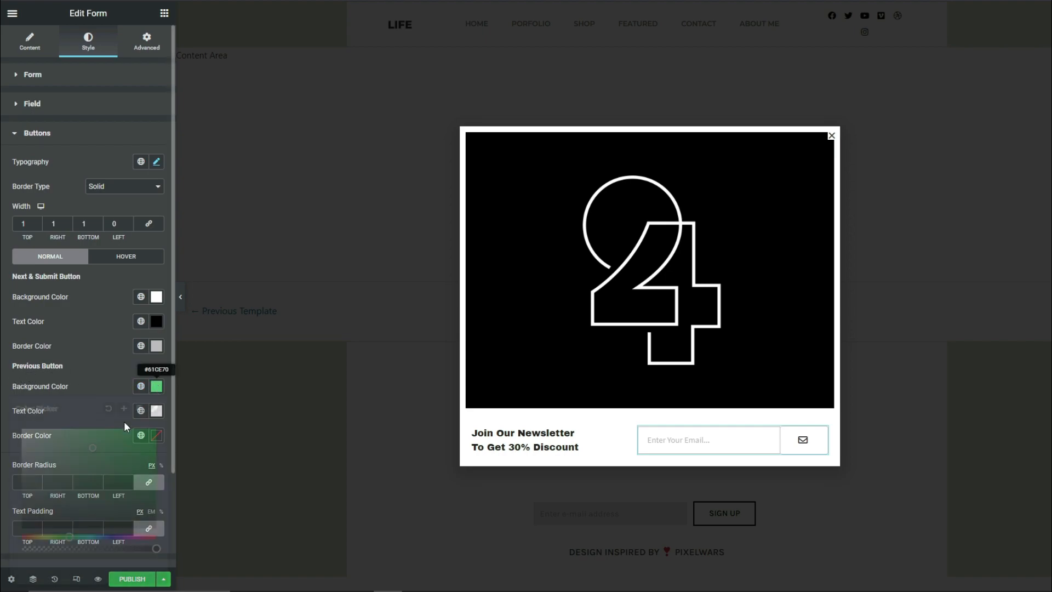
{"action": "left_click_drag", "start_coordinate": [80, 446], "coordinate": [2, 384]}
{"action": "left_click", "coordinate": [3, 385]}
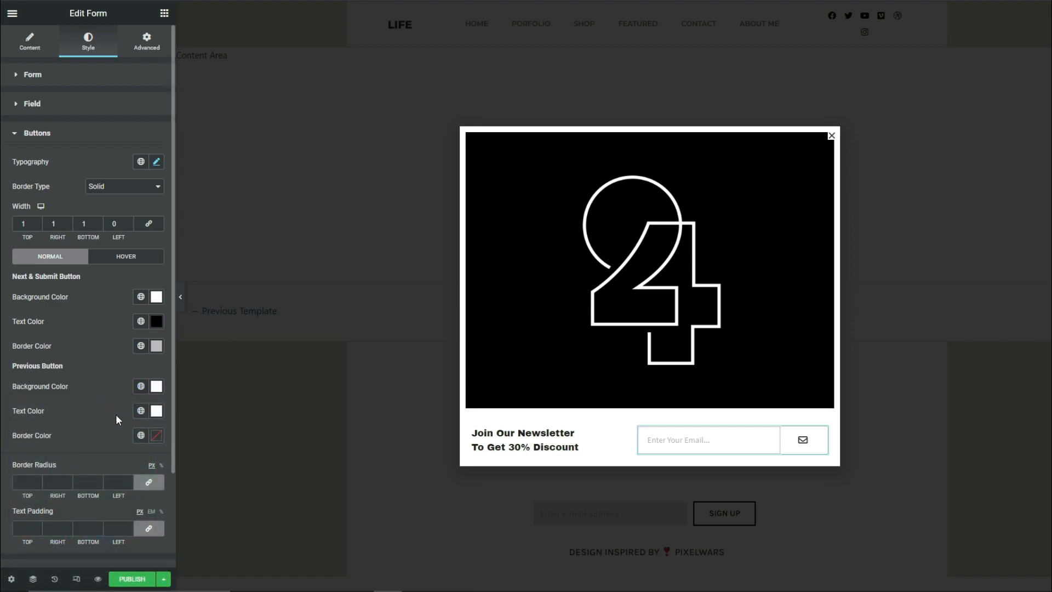
{"action": "left_click", "coordinate": [156, 410]}
{"action": "left_click_drag", "start_coordinate": [46, 319], "coordinate": [2, 359]}
{"action": "left_click", "coordinate": [20, 430]}
Set the Previous button's normal border color to #BCBCBC
{"action": "left_click", "coordinate": [155, 437]}
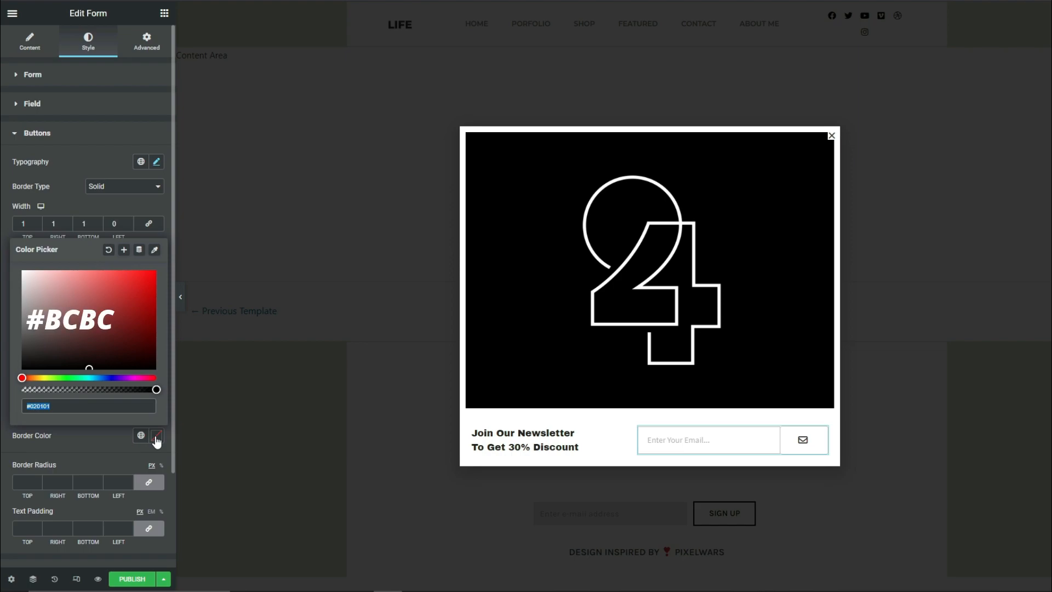
{"action": "type", "text": "#BCBCBC"}
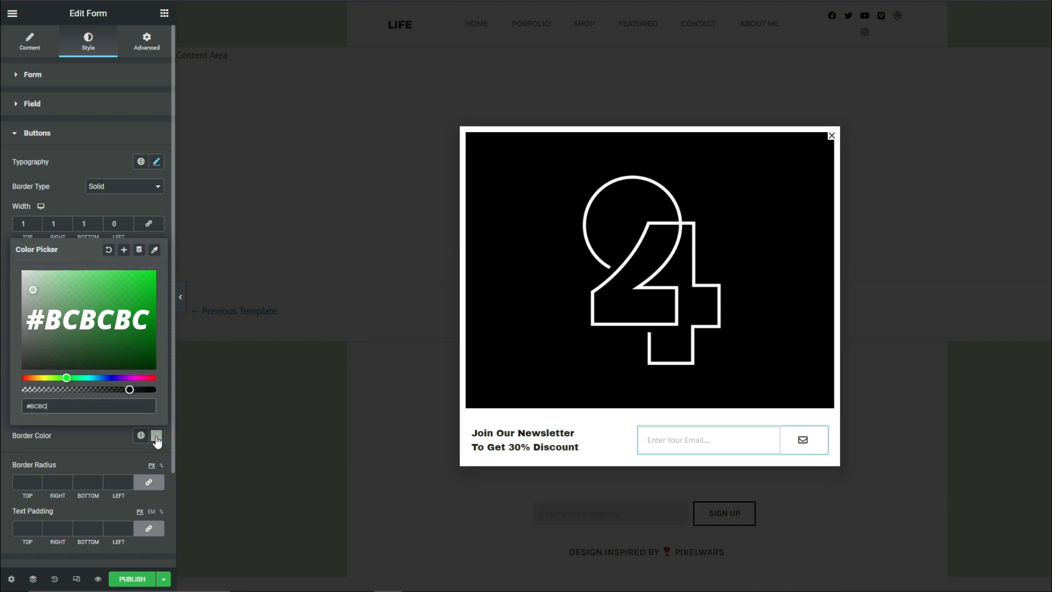
{"action": "left_click", "coordinate": [11, 443]}
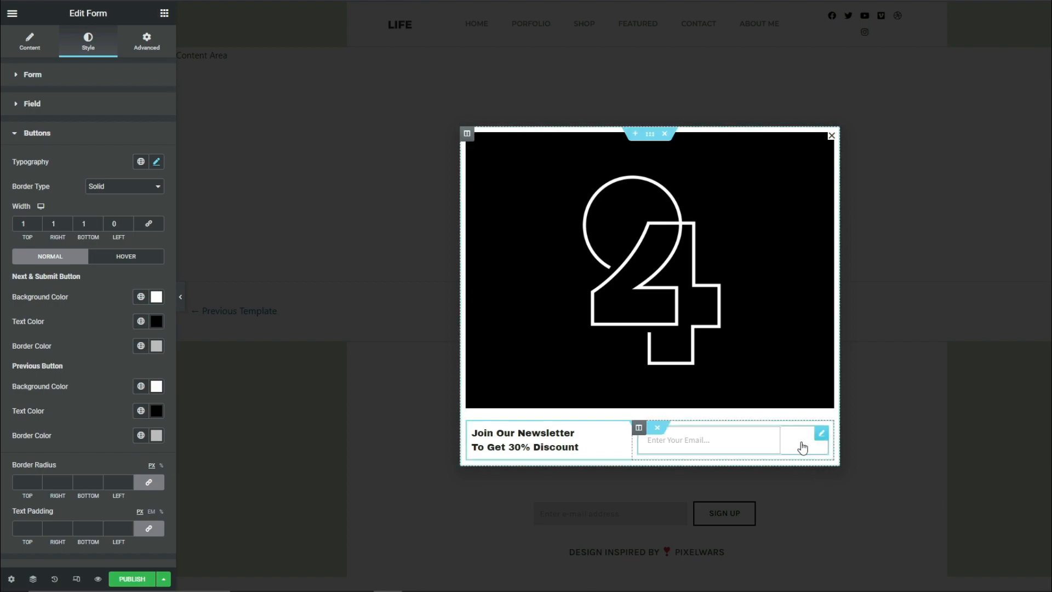
Set the Next & Submit button's hover background color to #FFFFFF and its hover text color to #000000
{"action": "left_click", "coordinate": [146, 263]}
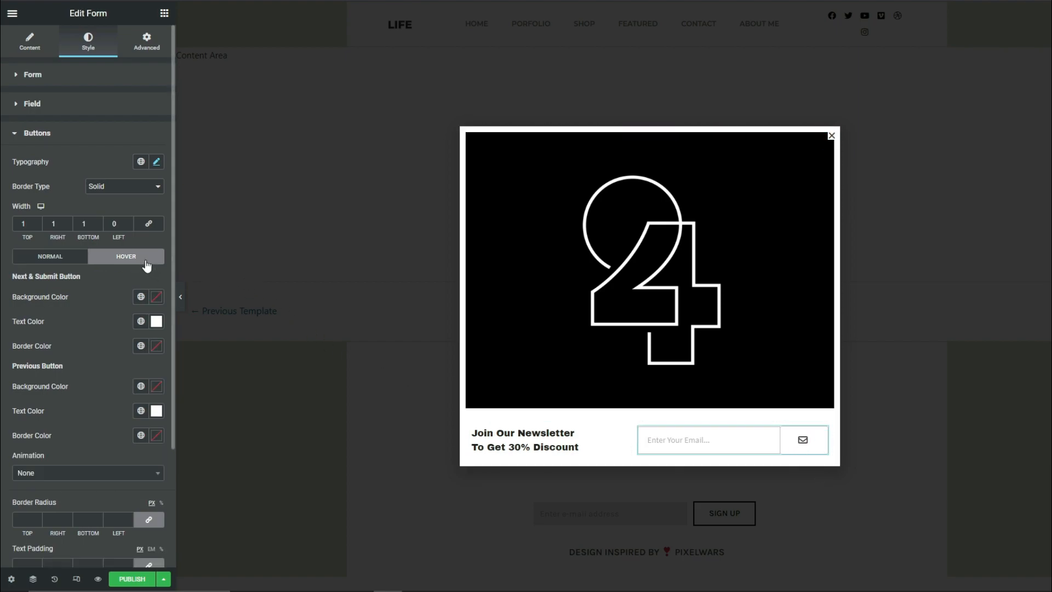
{"action": "left_click", "coordinate": [157, 303]}
{"action": "left_click_drag", "start_coordinate": [51, 366], "coordinate": [2, 305]}
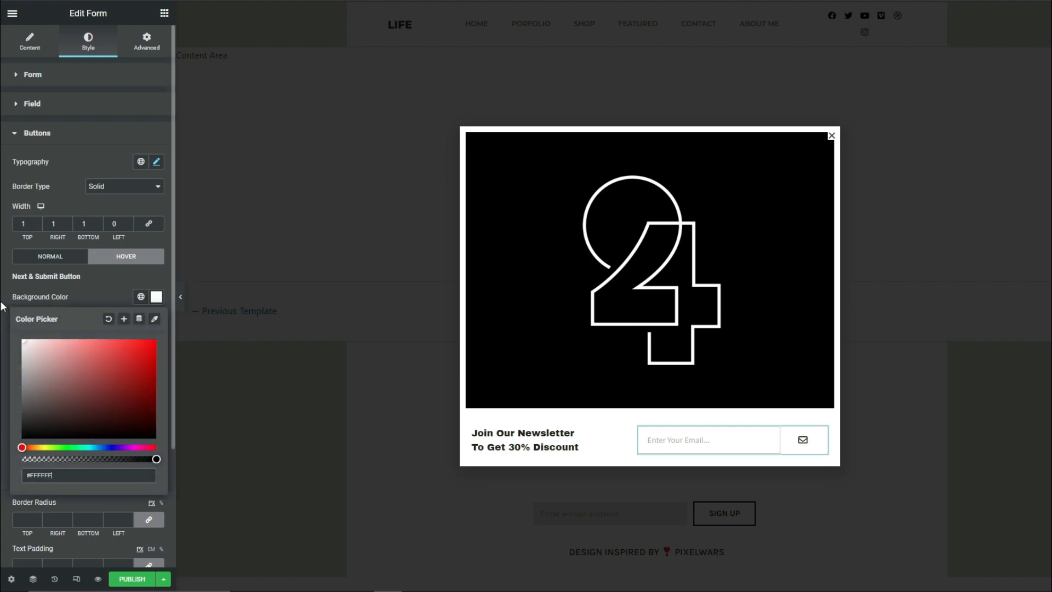
{"action": "left_click", "coordinate": [2, 305]}
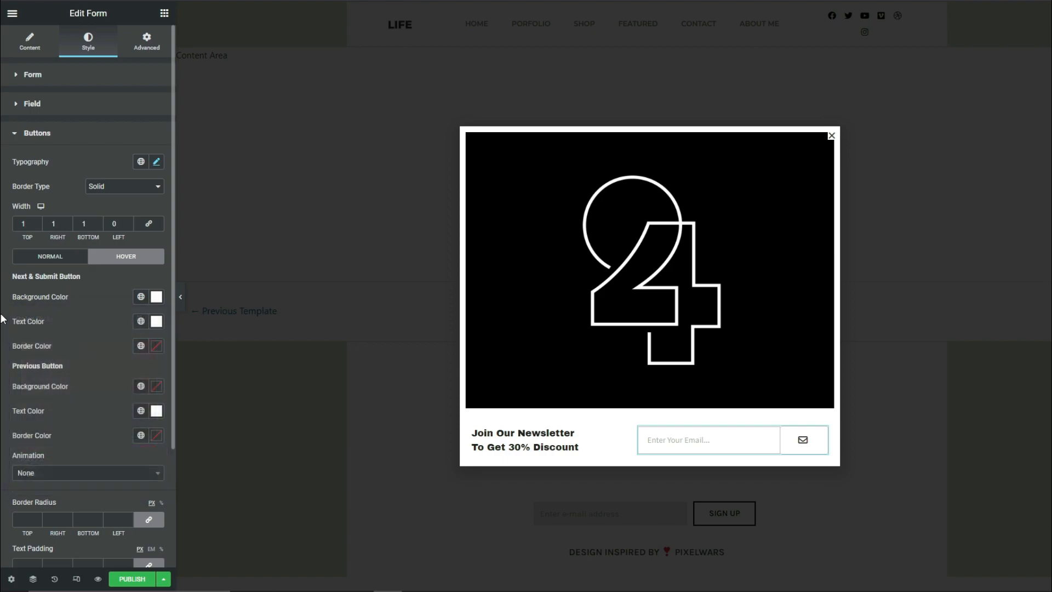
{"action": "left_click", "coordinate": [156, 325]}
{"action": "left_click_drag", "start_coordinate": [35, 442], "coordinate": [2, 500]}
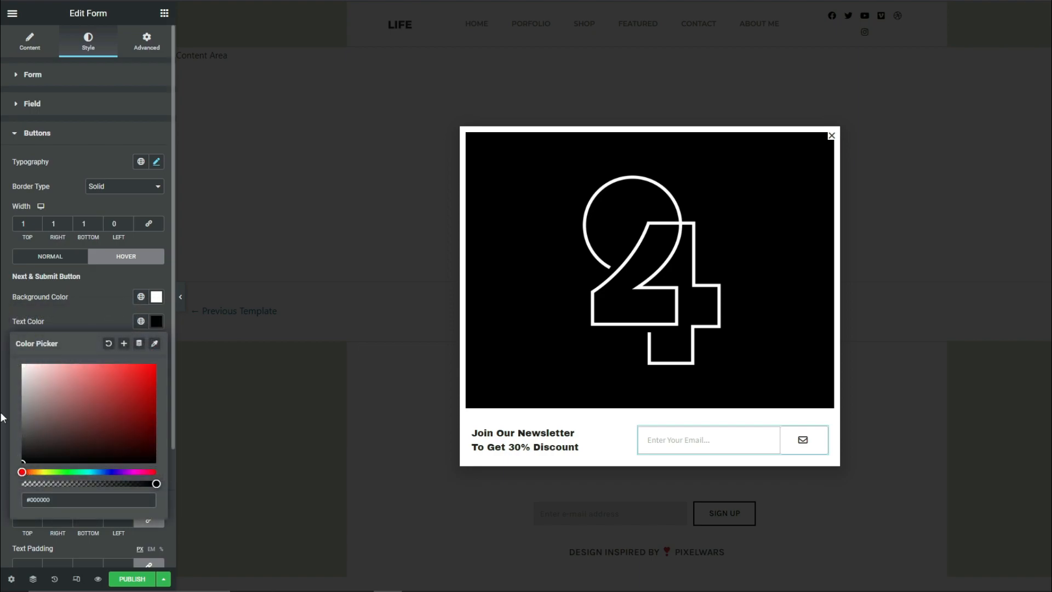
{"action": "left_click", "coordinate": [2, 445]}
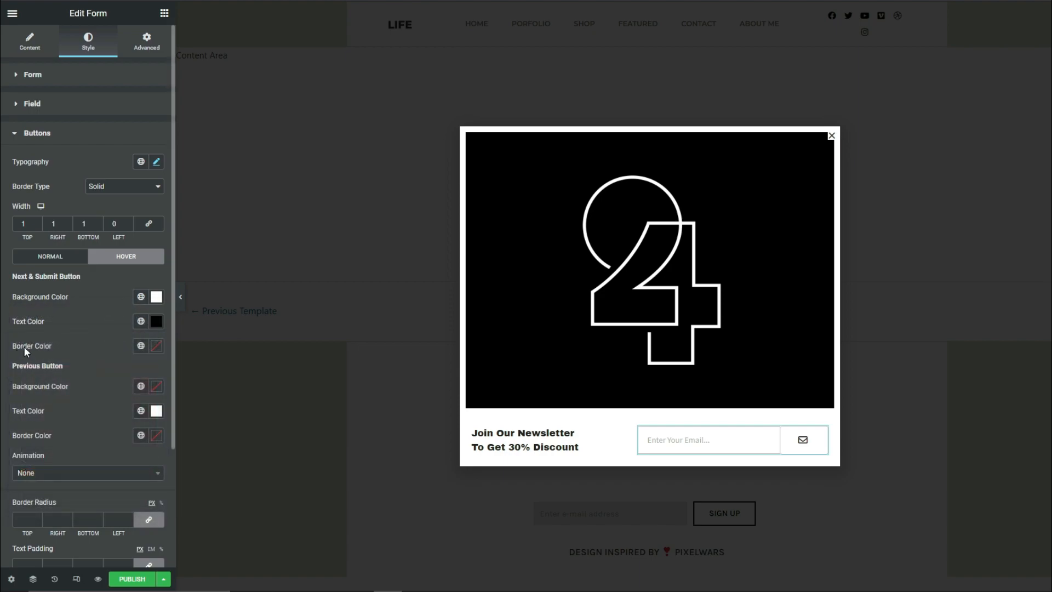
Set the Next & Submit button's hover border color to #BCBCBC
{"action": "left_click", "coordinate": [156, 351]}
{"action": "type", "text": "#BCBCBC"}
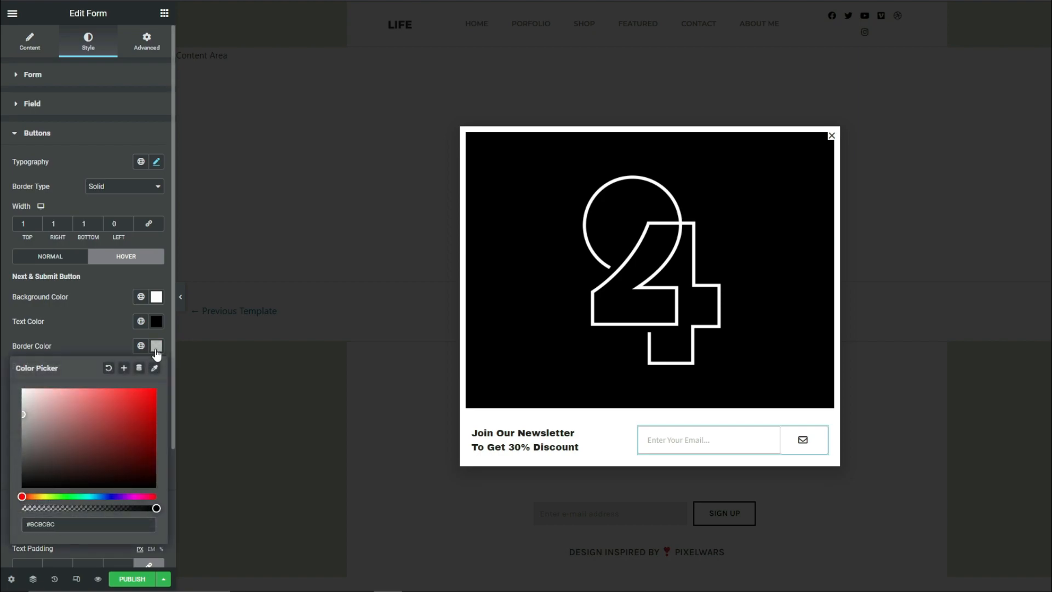
{"action": "left_click", "coordinate": [4, 382]}
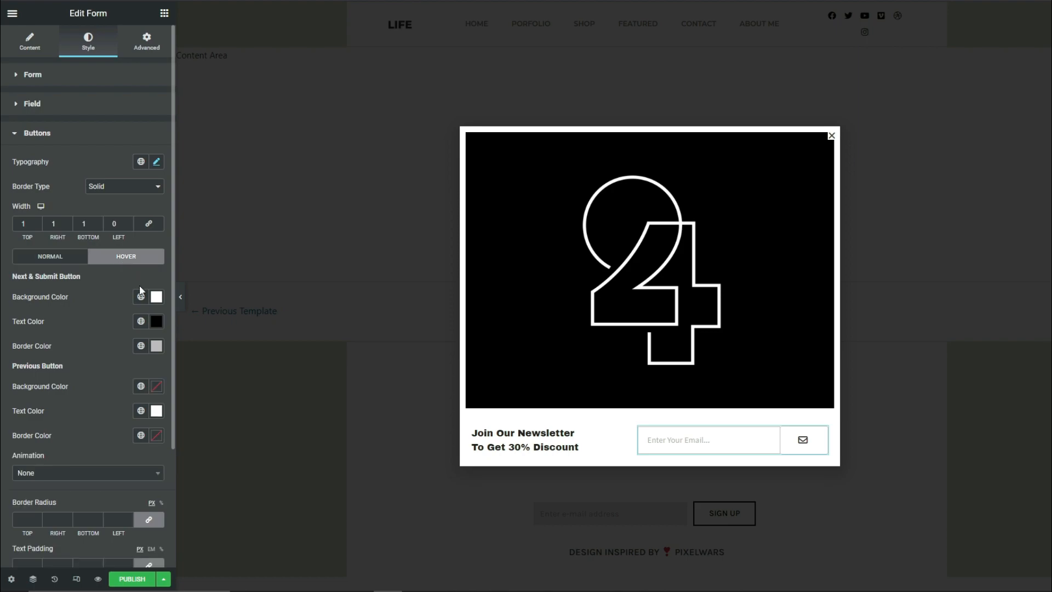
Set the Previous button's hover background color to #FFFFFF and its hover text color to black
{"action": "left_click", "coordinate": [156, 388]}
{"action": "left_click_drag", "start_coordinate": [36, 427], "coordinate": [3, 365]}
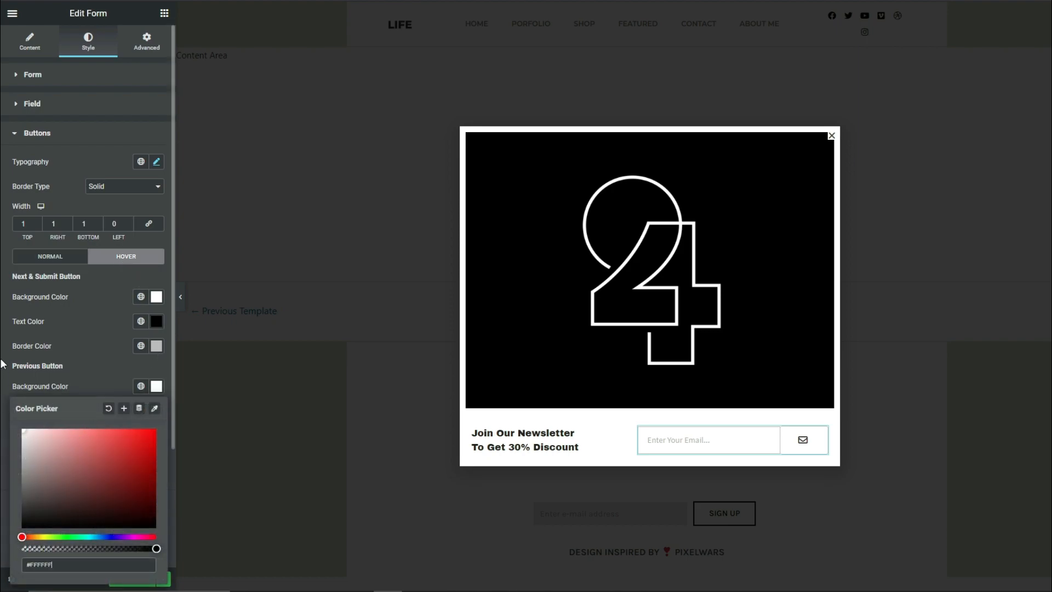
{"action": "left_click", "coordinate": [2, 365]}
{"action": "left_click", "coordinate": [156, 410]}
{"action": "left_click_drag", "start_coordinate": [46, 324], "coordinate": [3, 374]}
{"action": "left_click", "coordinate": [7, 432]}
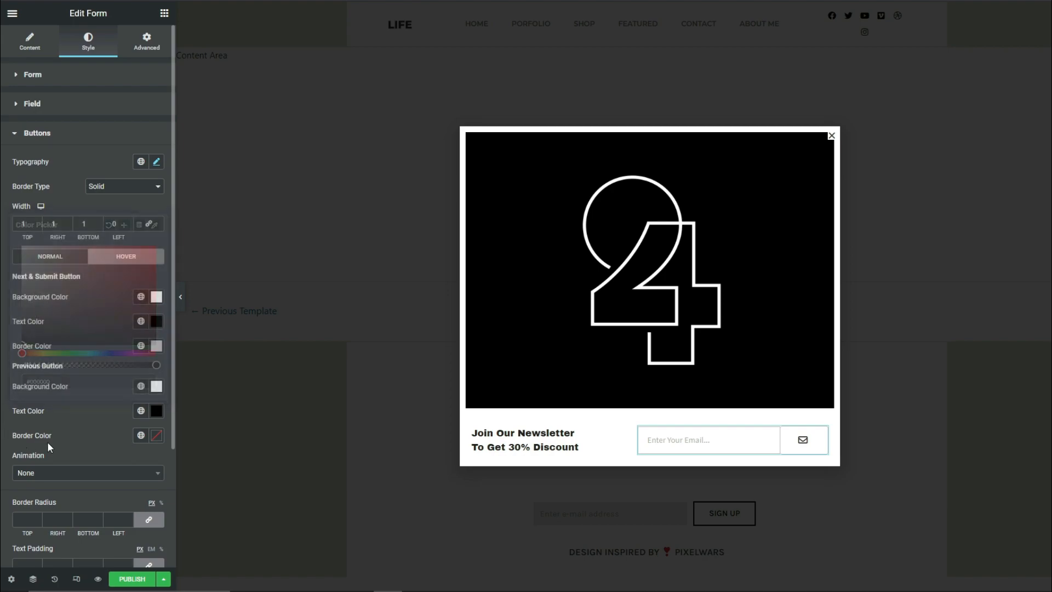
Set the Previous button's hover border color to #BCBCBC
{"action": "left_click", "coordinate": [157, 437]}
{"action": "type", "text": "#BCBCBC"}
{"action": "left_click", "coordinate": [185, 445]}
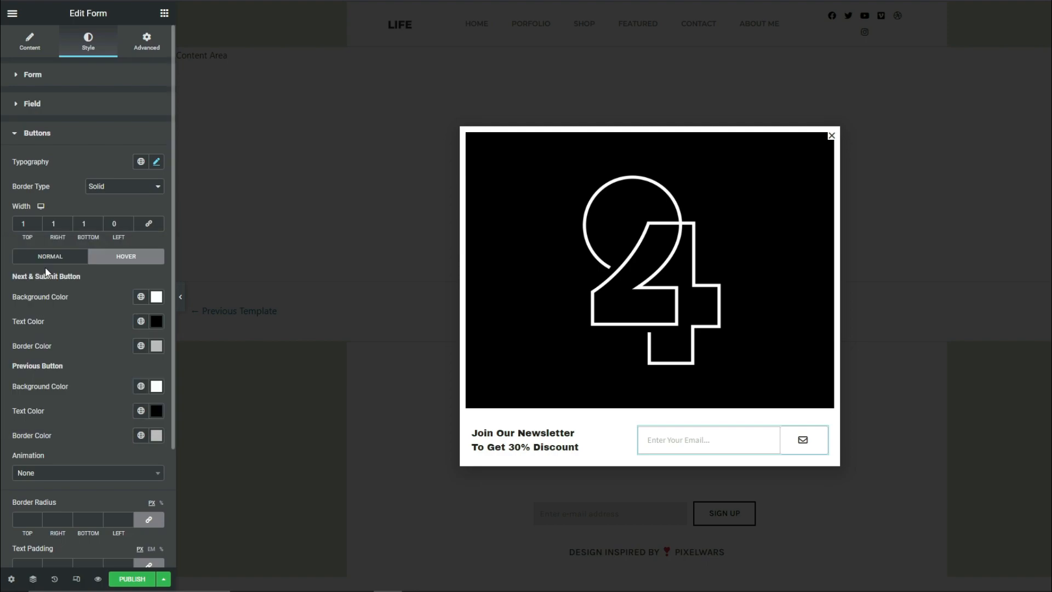
Return to the buttons' normal state and set their border radius and text padding to 0 on all sides
{"action": "left_click", "coordinate": [48, 263]}
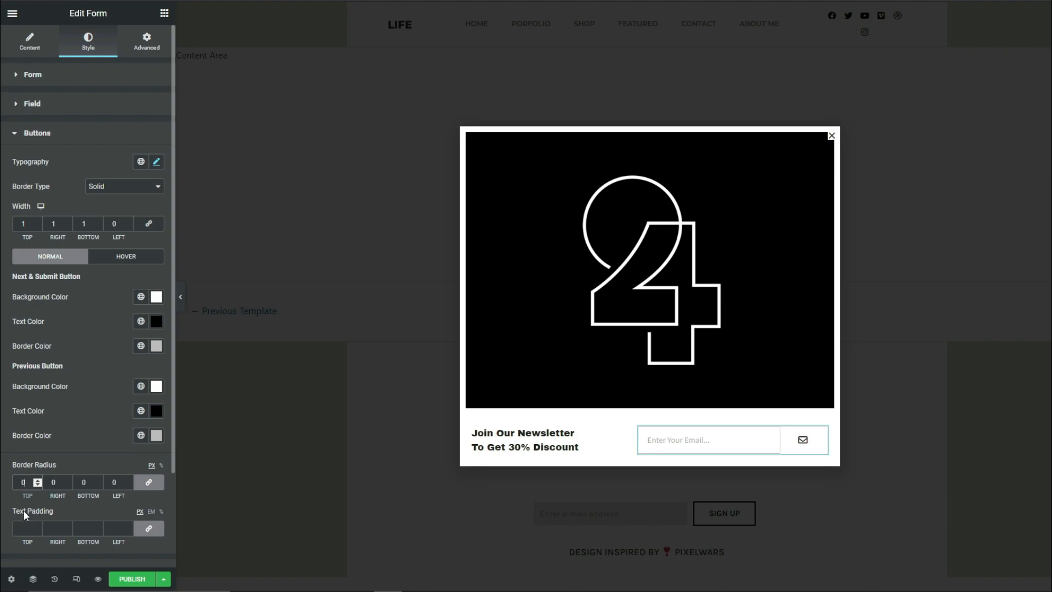
{"action": "left_click", "coordinate": [25, 529]}
{"action": "type", "text": "0"}
{"action": "scroll", "coordinate": [3, 477], "scroll_direction": "down", "scroll_amount": 2}
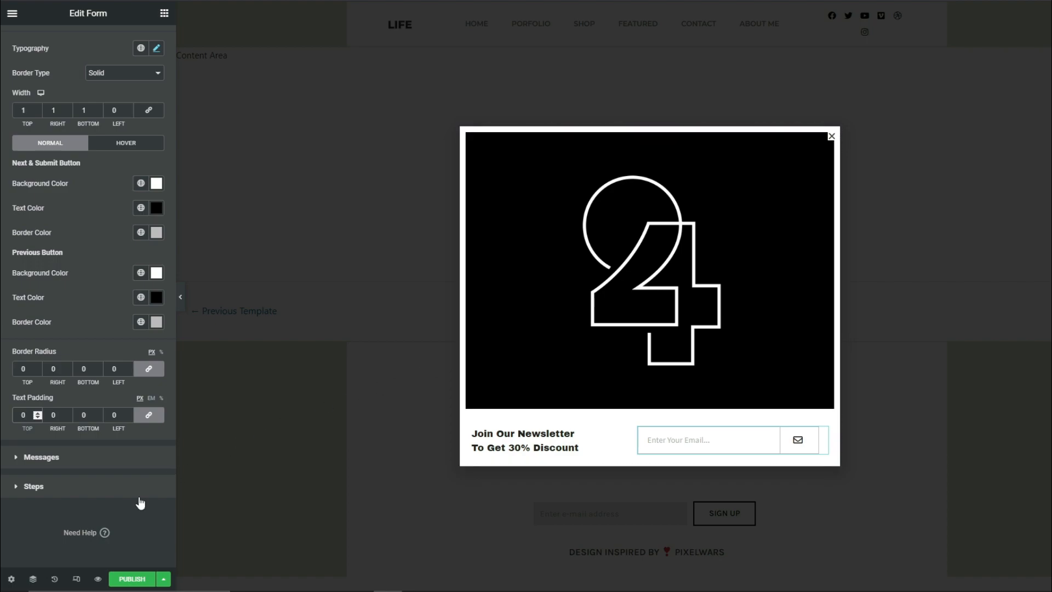
Preview the discount popup in the browser and inspect its close icon in the developer tools
{"action": "left_click", "coordinate": [97, 579]}
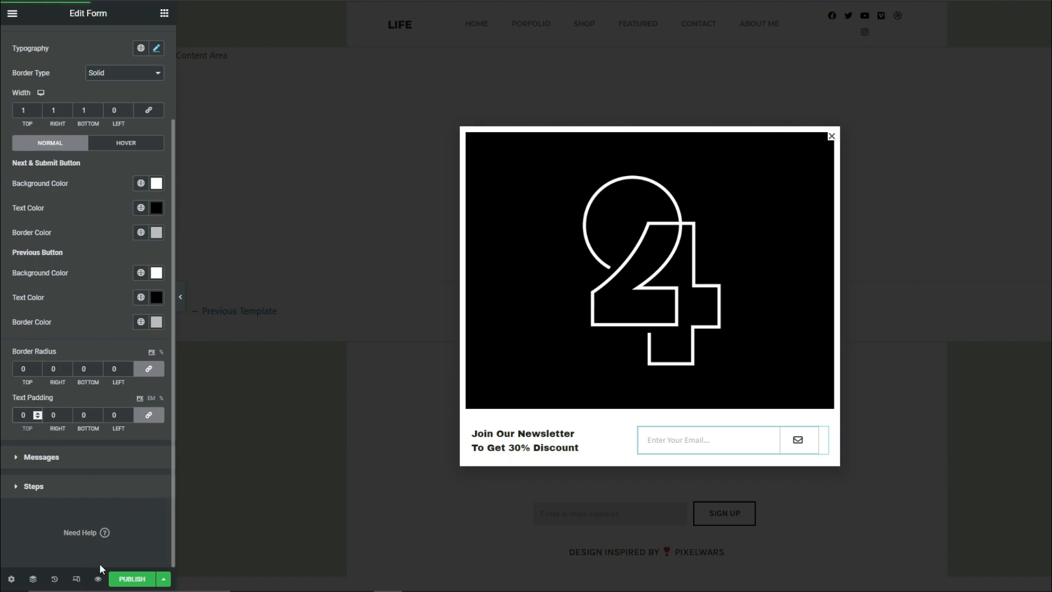
{"action": "left_click", "coordinate": [96, 580]}
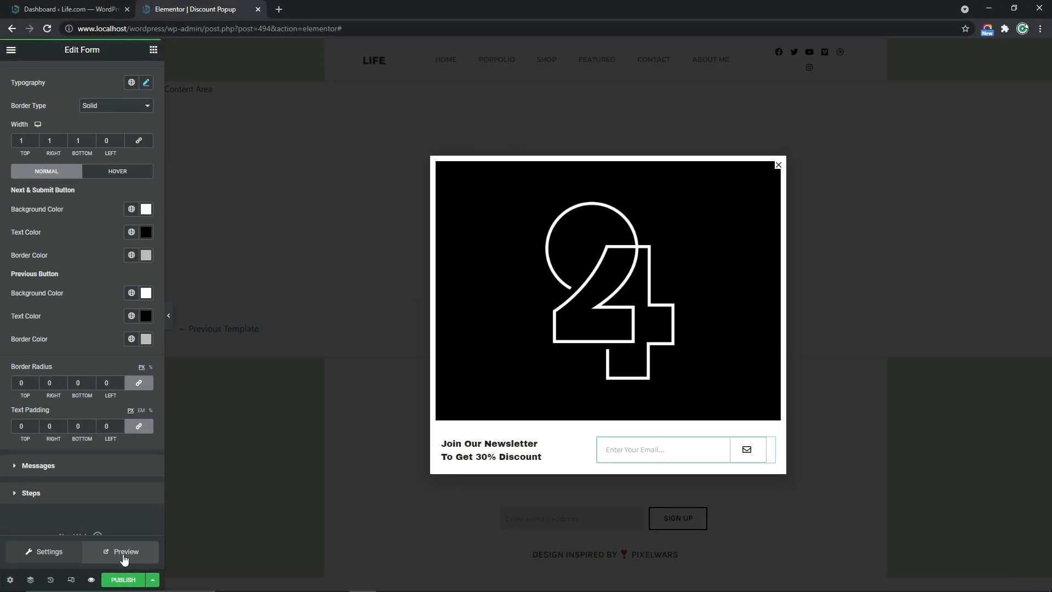
{"action": "left_click", "coordinate": [124, 555]}
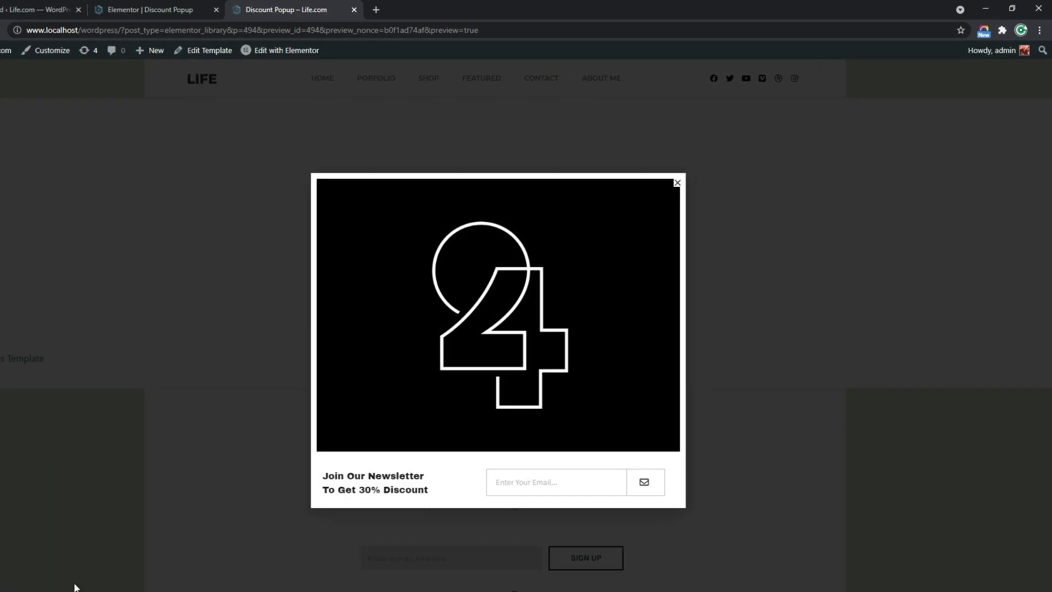
{"action": "right_click", "coordinate": [646, 198]}
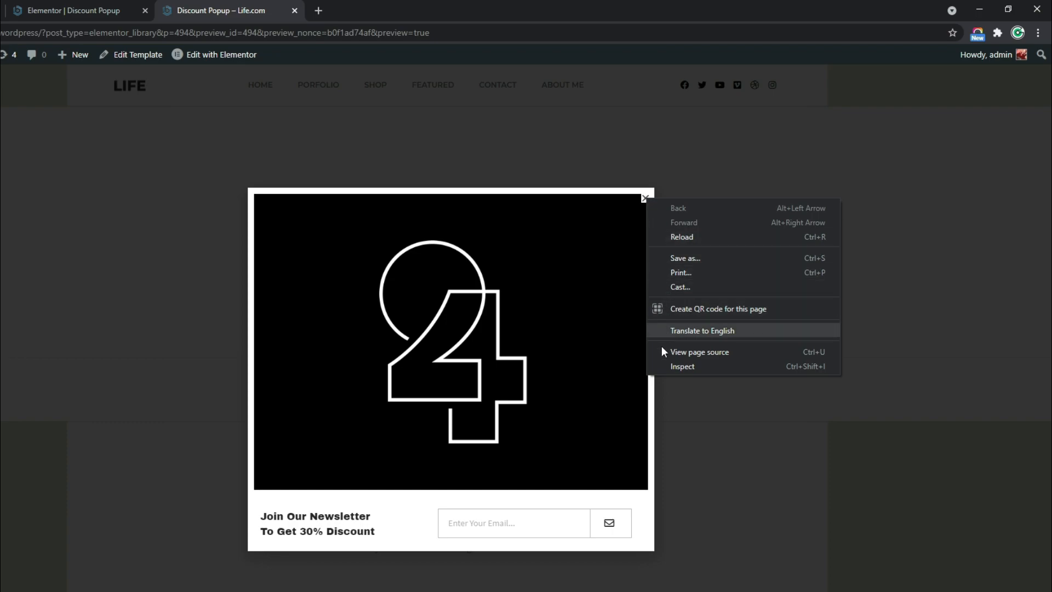
{"action": "left_click", "coordinate": [689, 367]}
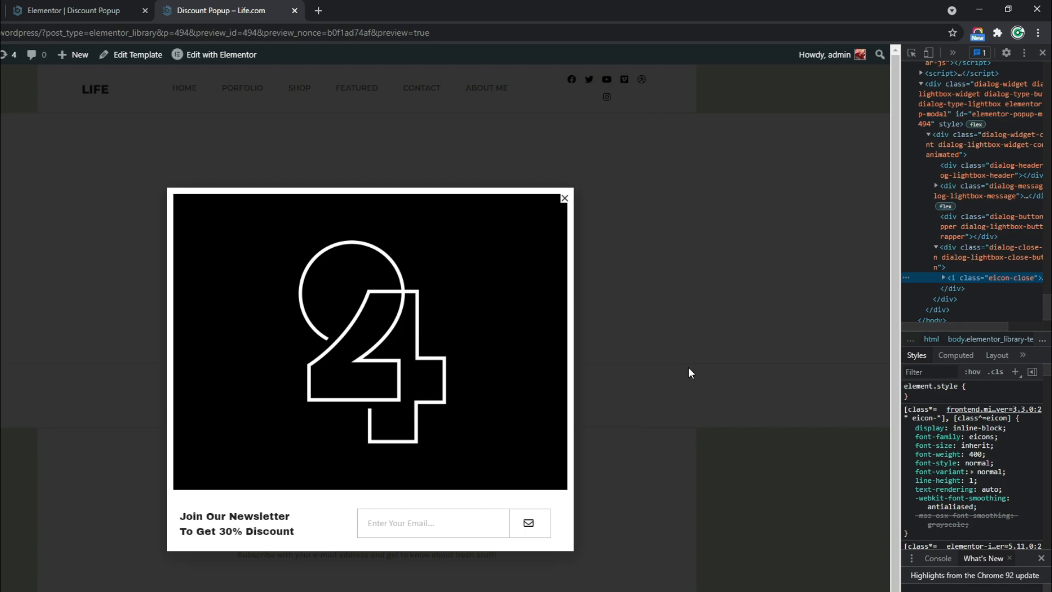
Inspect the popup's close button and add a new style rule for .dialog-close-button.dialog-lightbox-close-button
{"action": "left_click", "coordinate": [913, 55]}
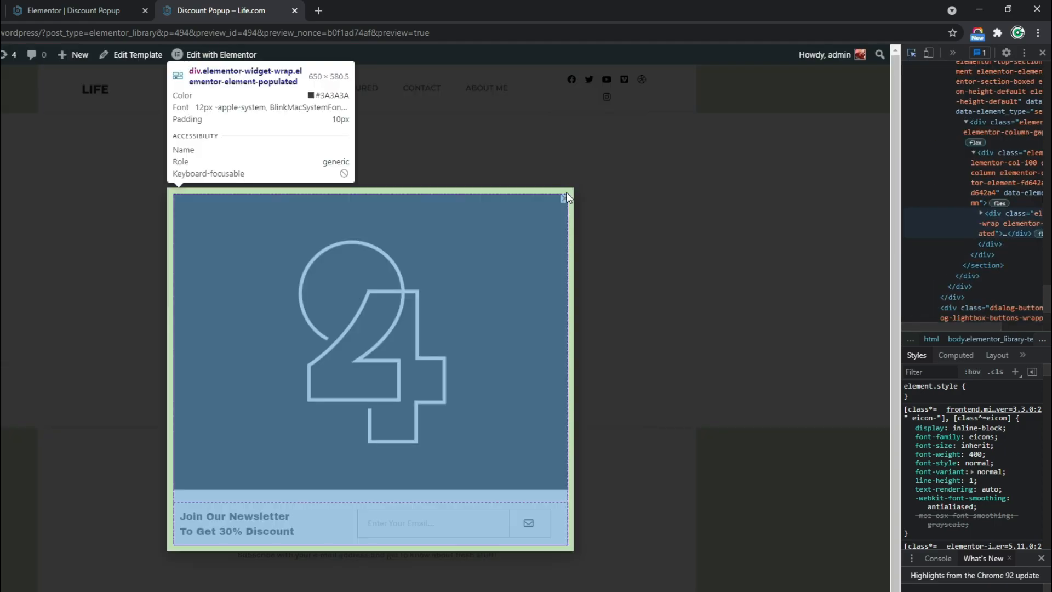
{"action": "left_click", "coordinate": [565, 198]}
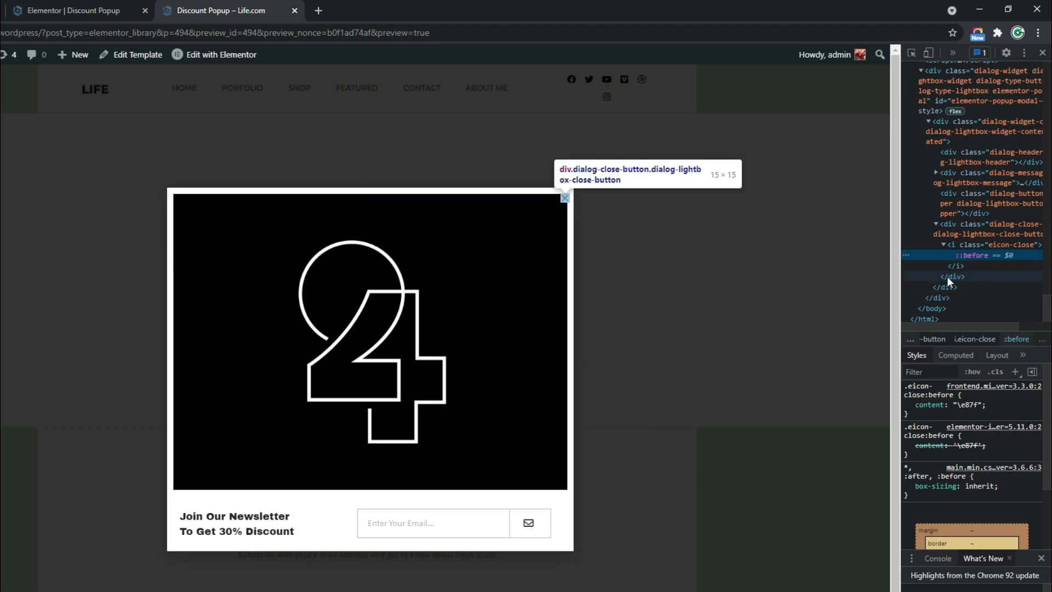
{"action": "left_click", "coordinate": [966, 279]}
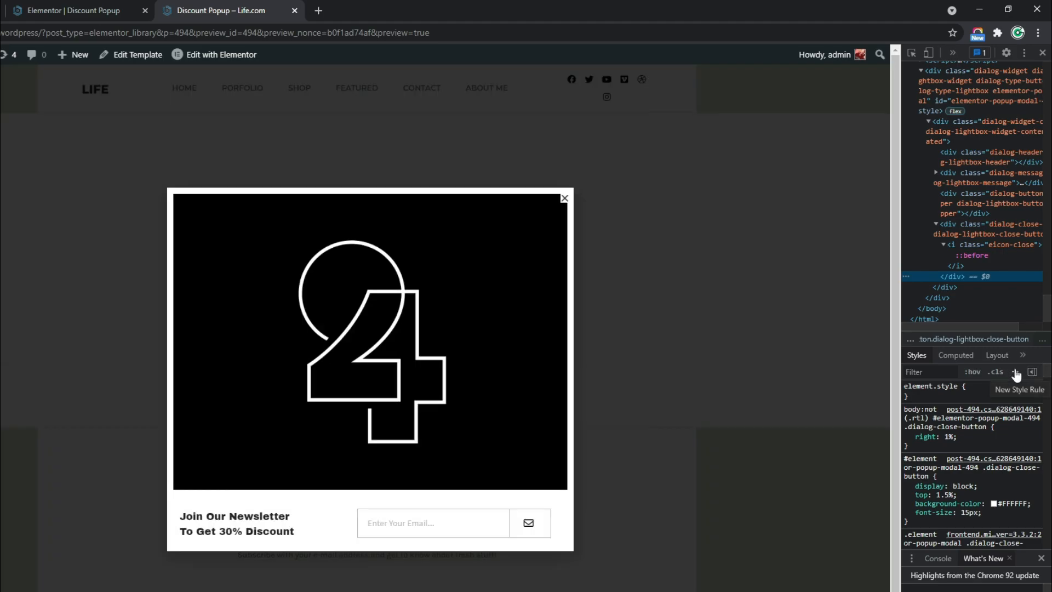
{"action": "left_click", "coordinate": [1016, 373]}
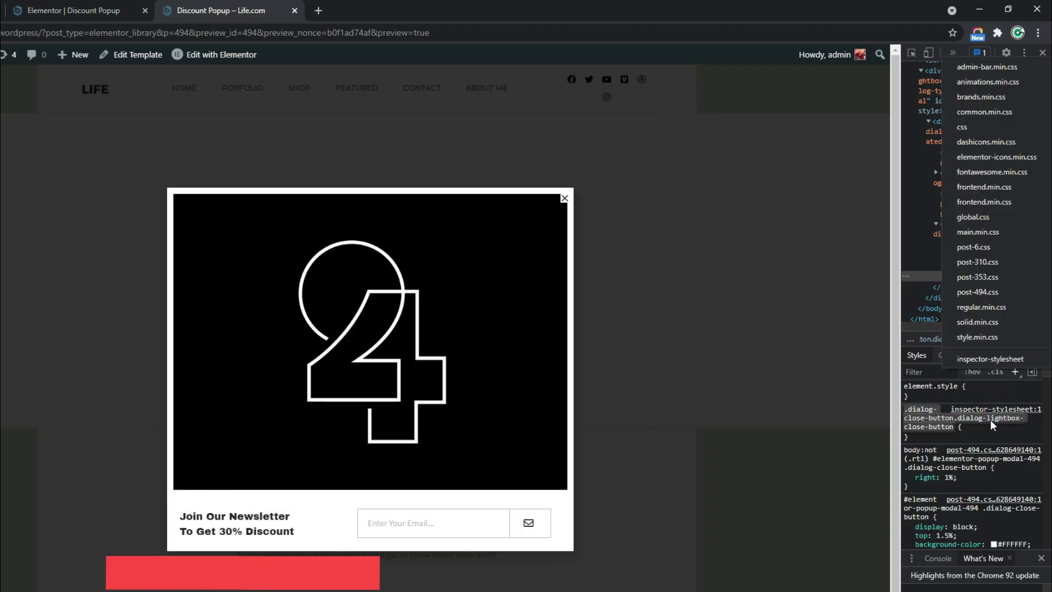
{"action": "left_click", "coordinate": [972, 430]}
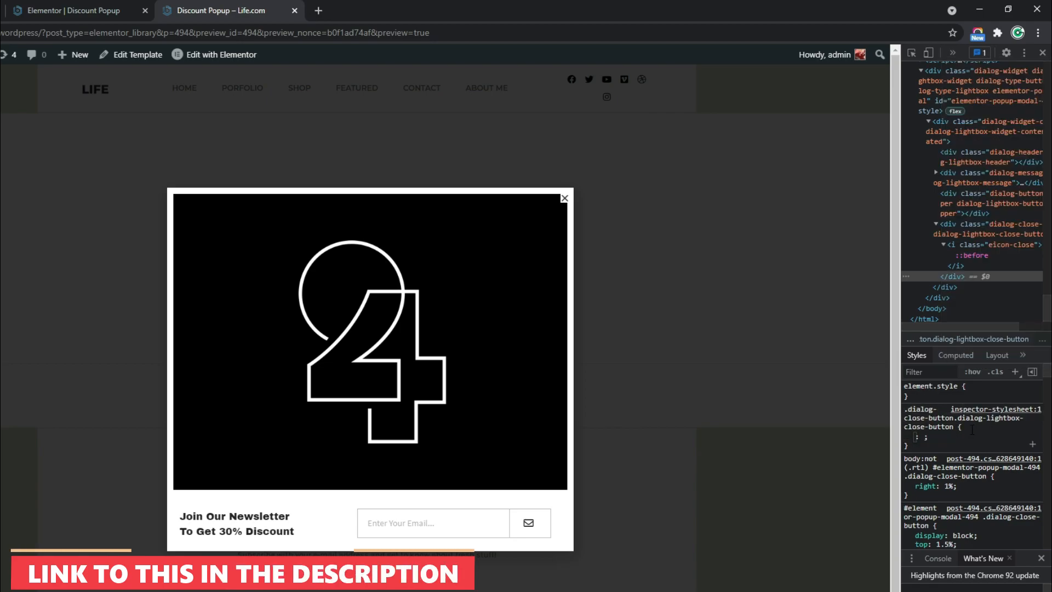
Add a padding-left of 8px to the close button's new style rule
{"action": "type", "text": "p"}
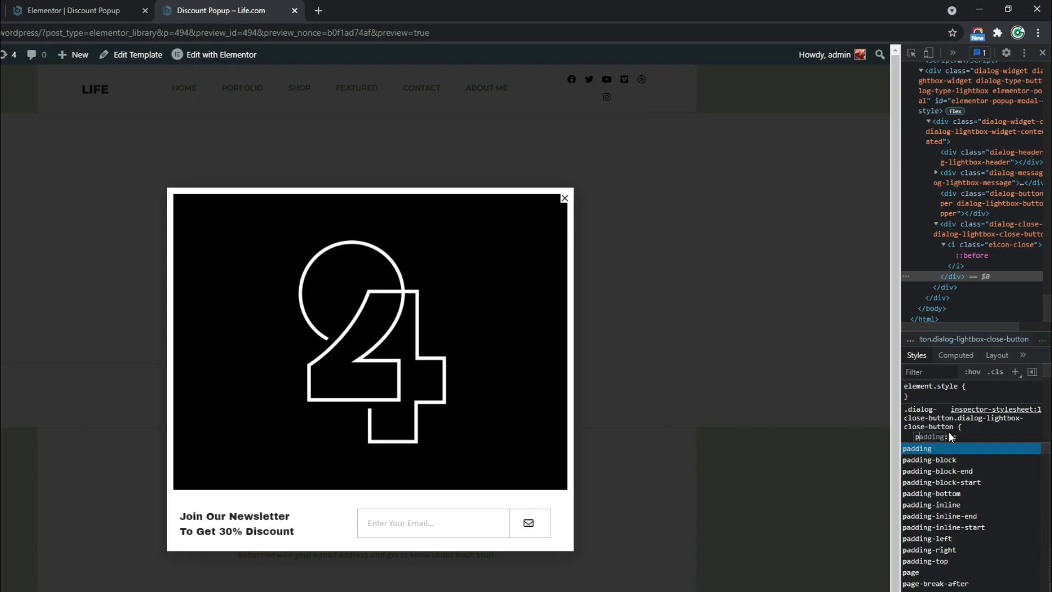
{"action": "type", "text": "addi"}
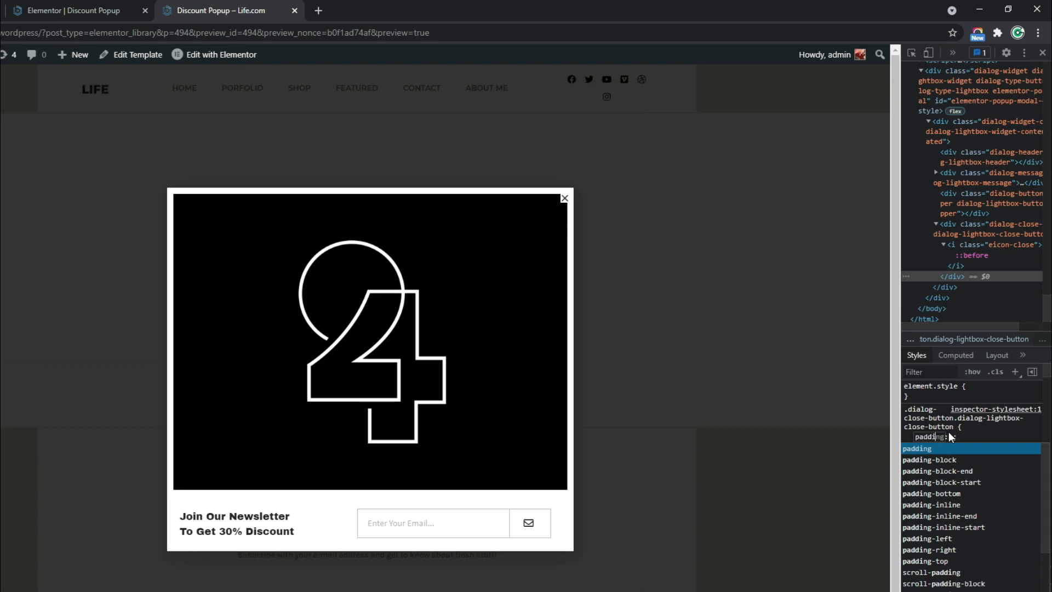
{"action": "type", "text": "ng-left"}
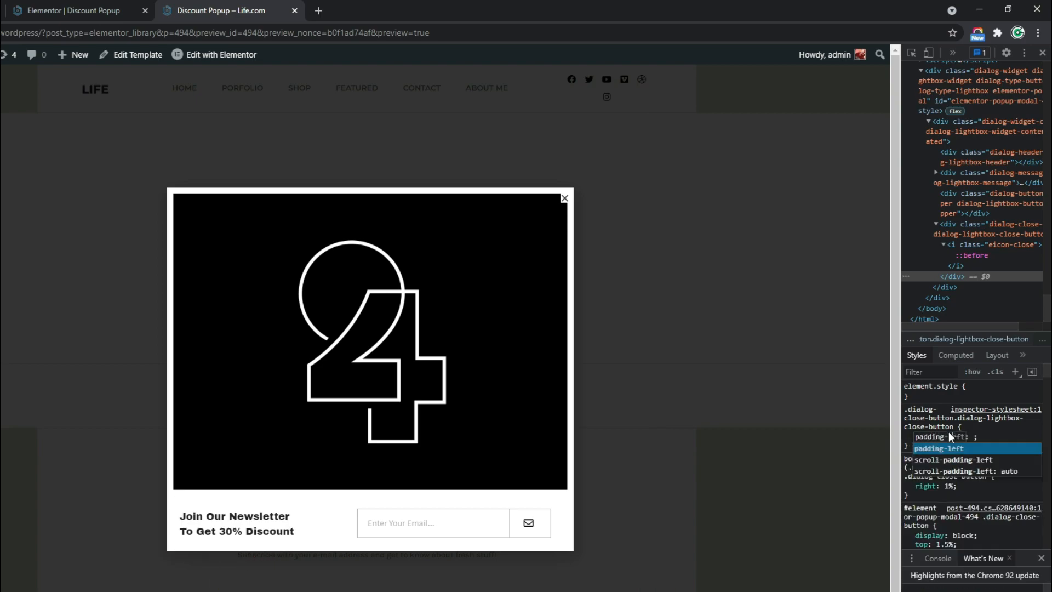
{"action": "key", "text": "Tab"}
{"action": "type", "text": "8"}
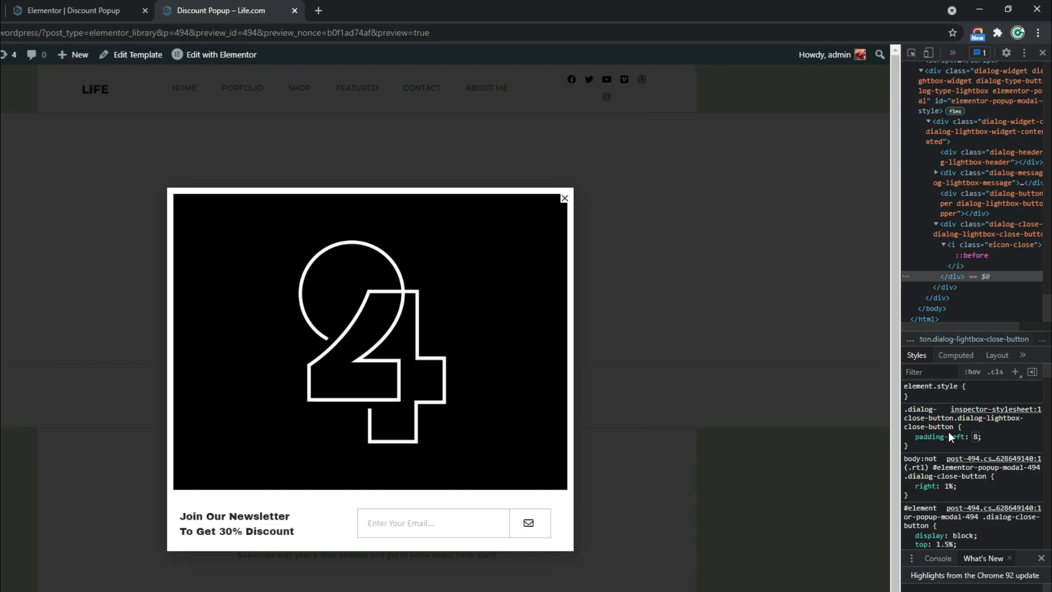
{"action": "type", "text": "px"}
{"action": "key", "text": "Return"}
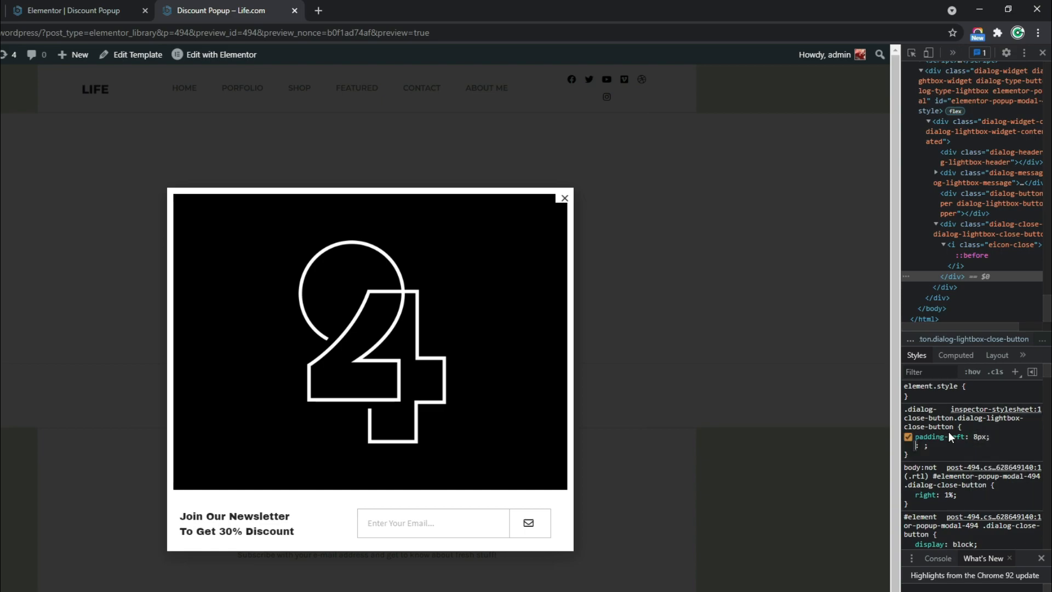
Add a padding-bottom of 8px to the close button's style rule
{"action": "type", "text": "paddin"}
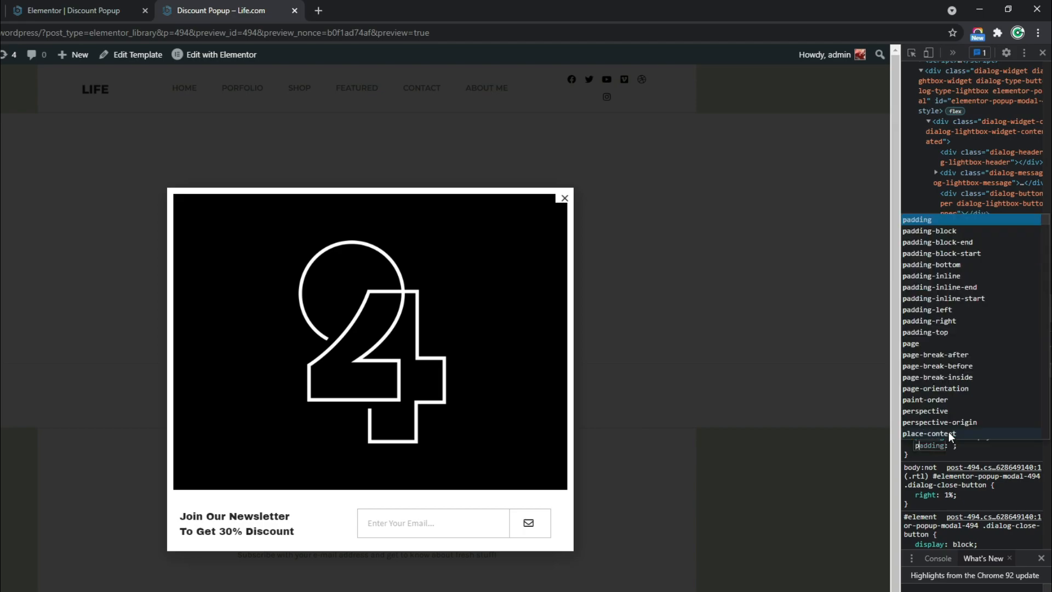
{"action": "type", "text": "g-bottom"}
{"action": "key", "text": "Return"}
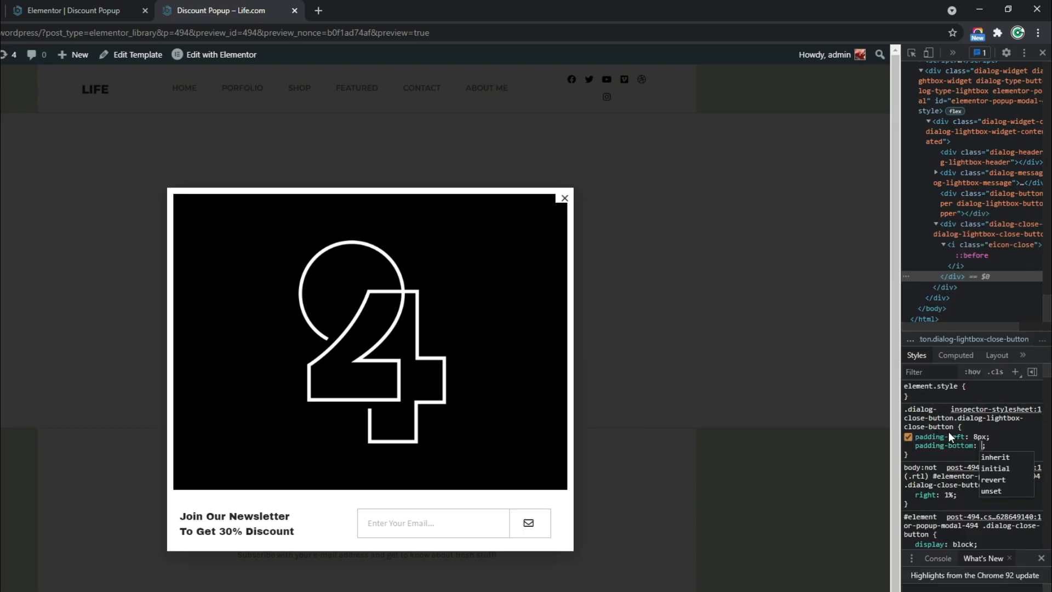
{"action": "type", "text": "8px"}
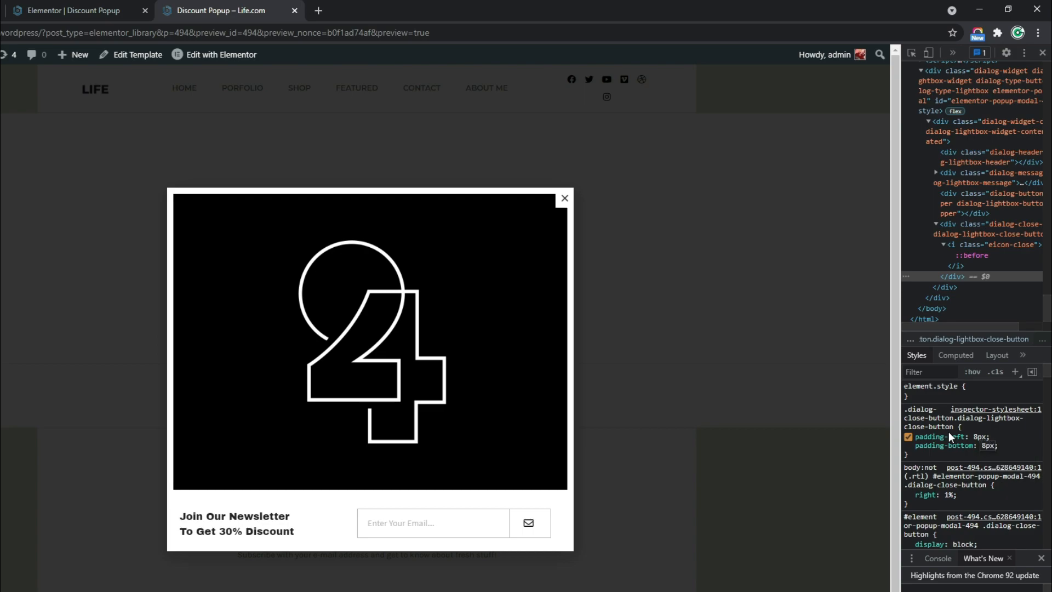
{"action": "left_click", "coordinate": [686, 294]}
Copy the complete close button style rule and close the developer tools
{"action": "left_click_drag", "start_coordinate": [922, 453], "coordinate": [907, 409]}
{"action": "right_click", "coordinate": [923, 418]}
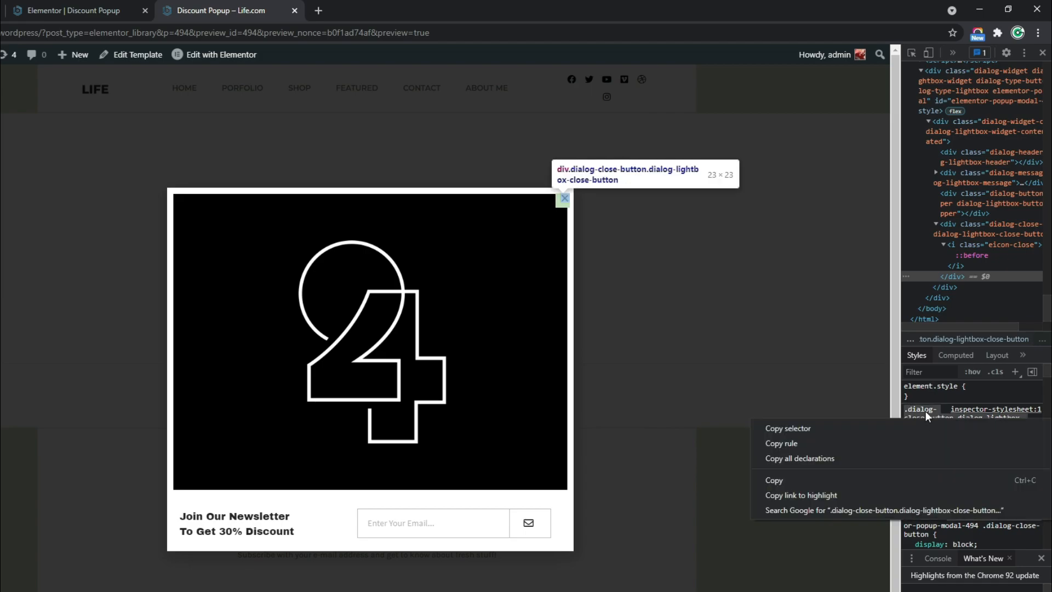
{"action": "left_click", "coordinate": [788, 479]}
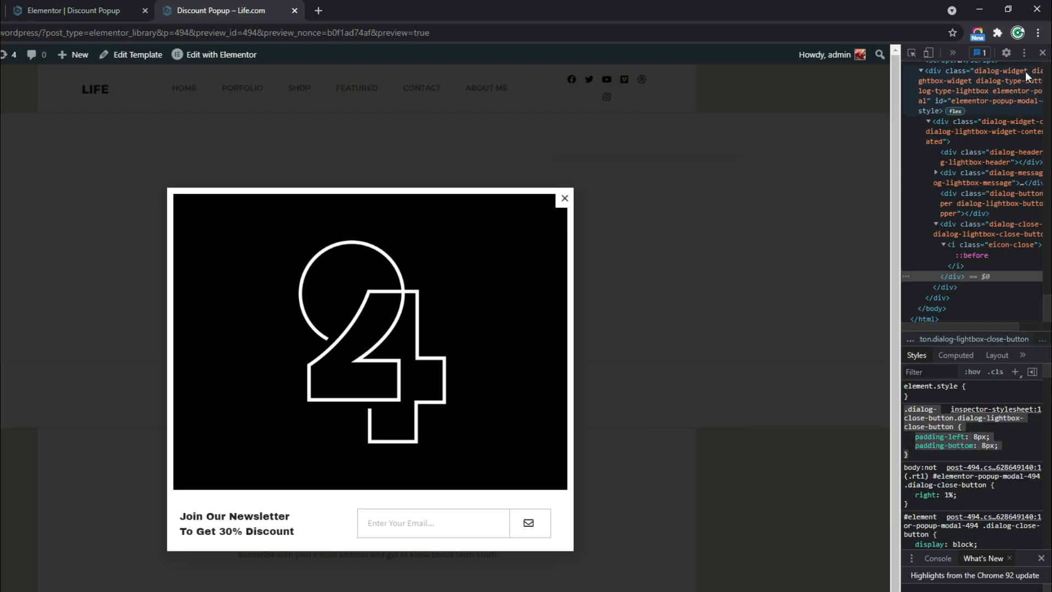
{"action": "left_click", "coordinate": [1042, 53]}
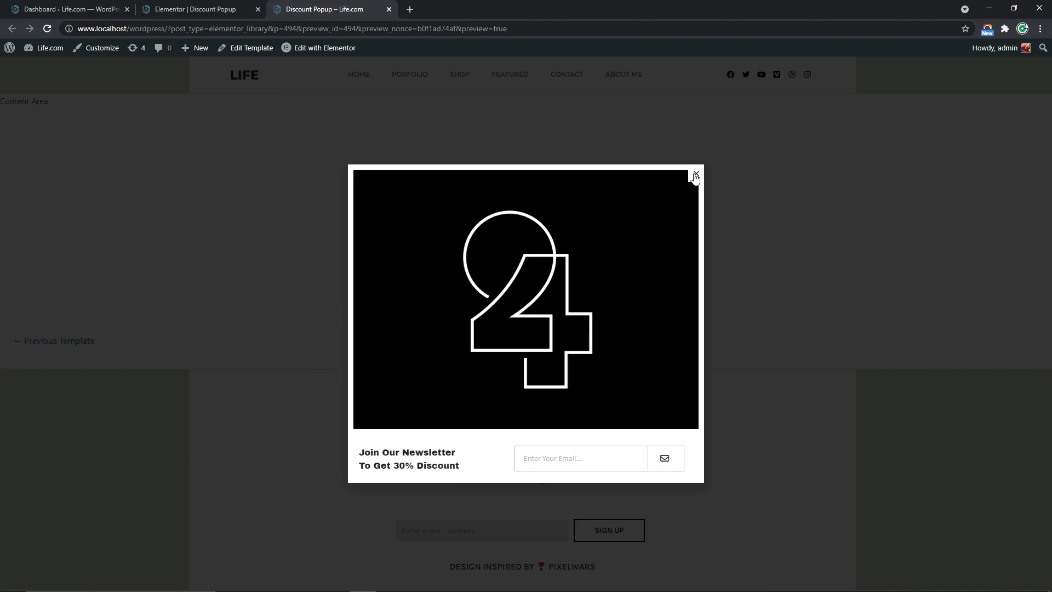
Return to the Elementor editor and paste the copied close button rule into the popup's advanced custom CSS
{"action": "left_click", "coordinate": [202, 6]}
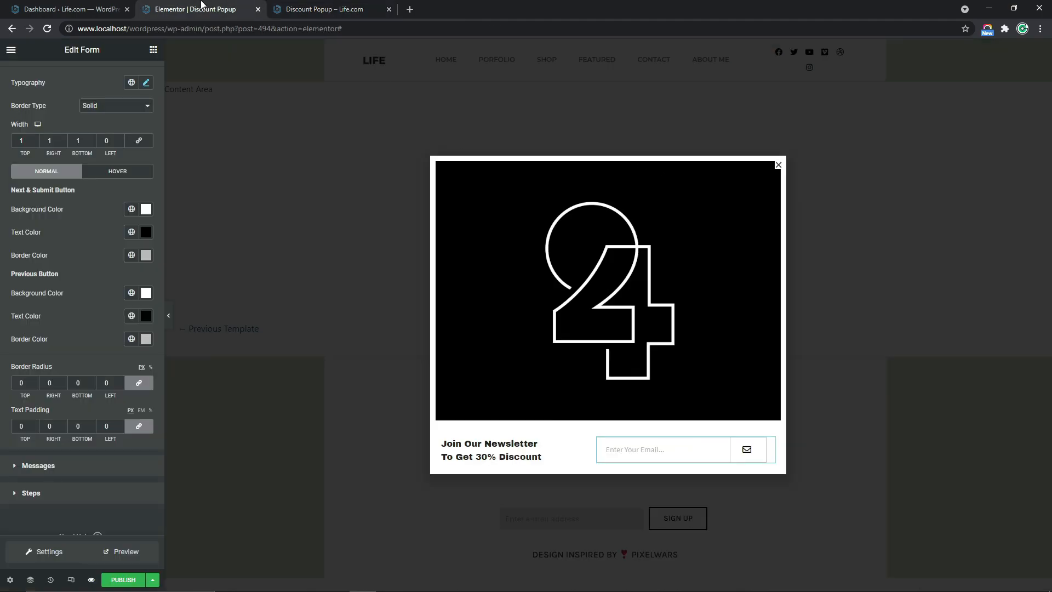
{"action": "left_click", "coordinate": [46, 552]}
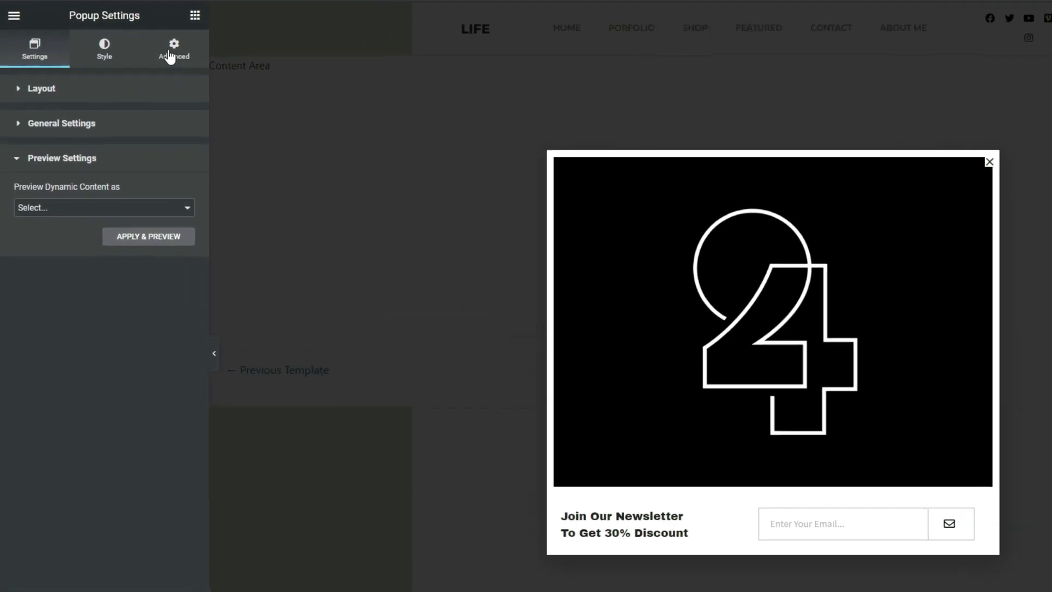
{"action": "left_click", "coordinate": [173, 54]}
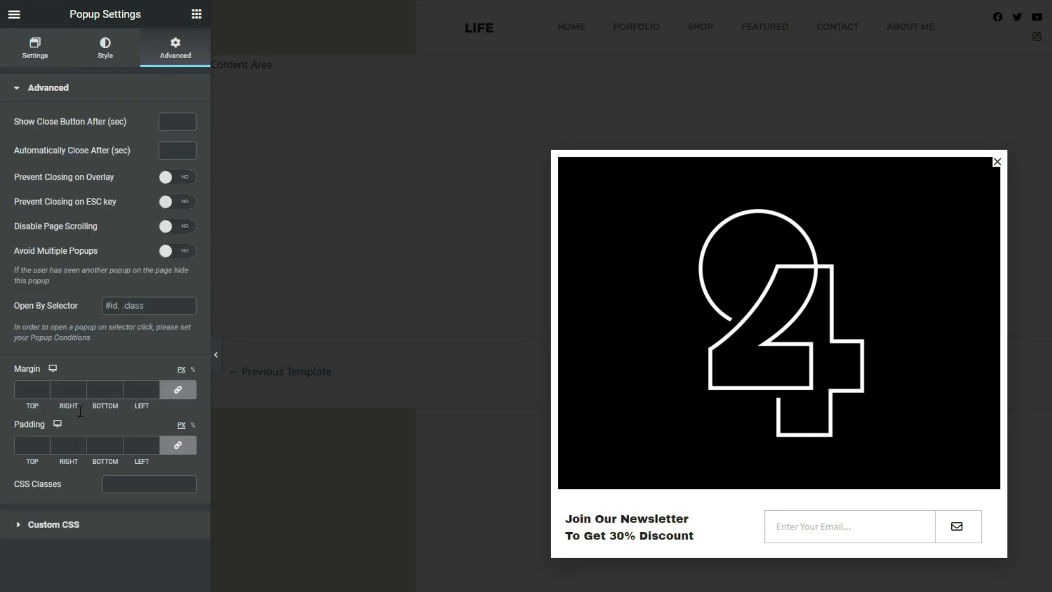
{"action": "left_click", "coordinate": [58, 527]}
{"action": "right_click", "coordinate": [58, 174]}
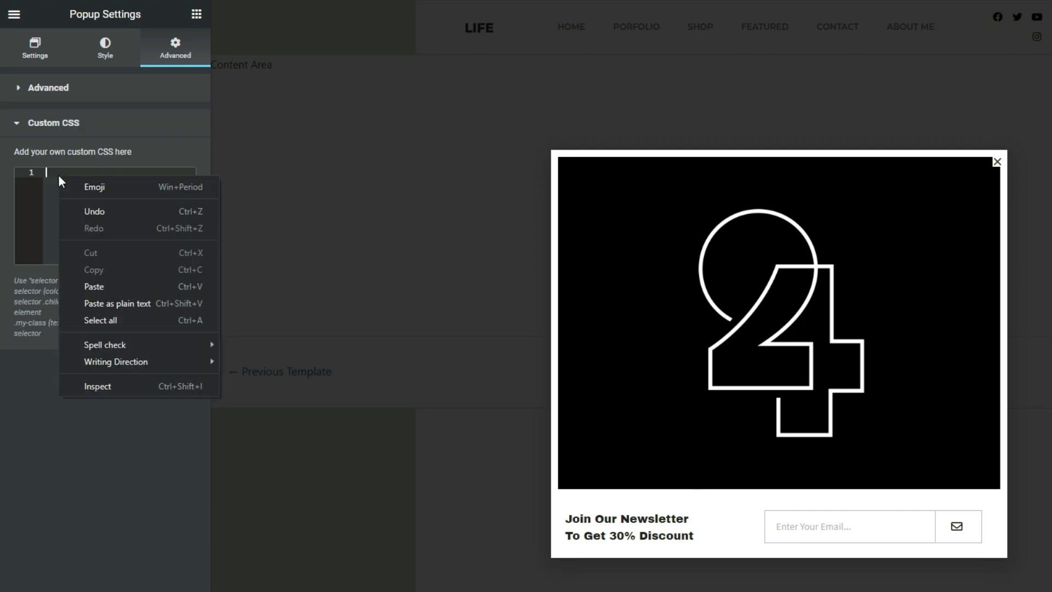
{"action": "left_click", "coordinate": [93, 291]}
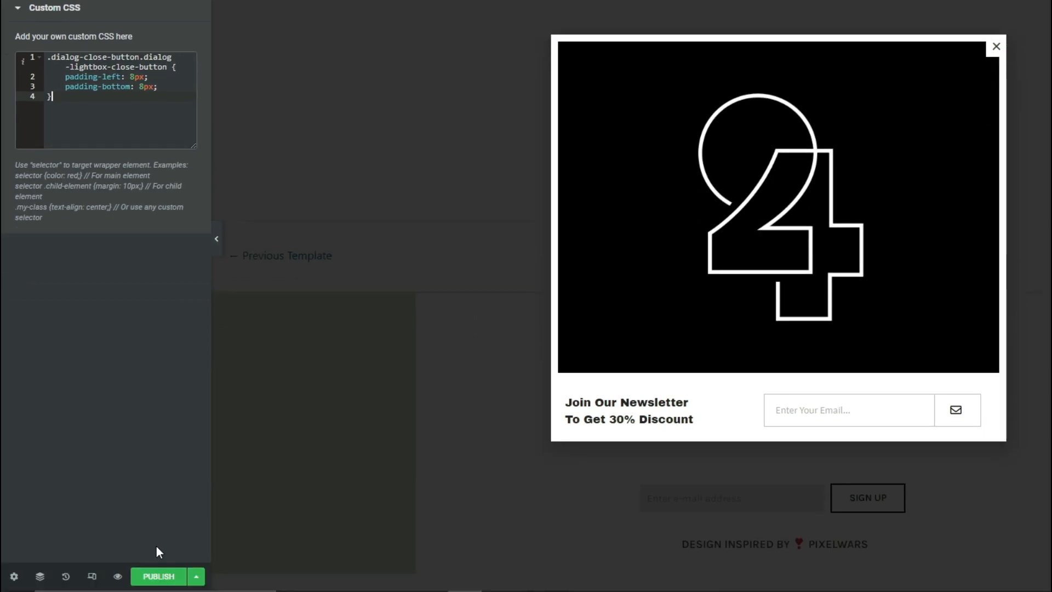
Start publishing the popup and add a display condition, trying Exclude before setting it back to Include
{"action": "left_click", "coordinate": [151, 579]}
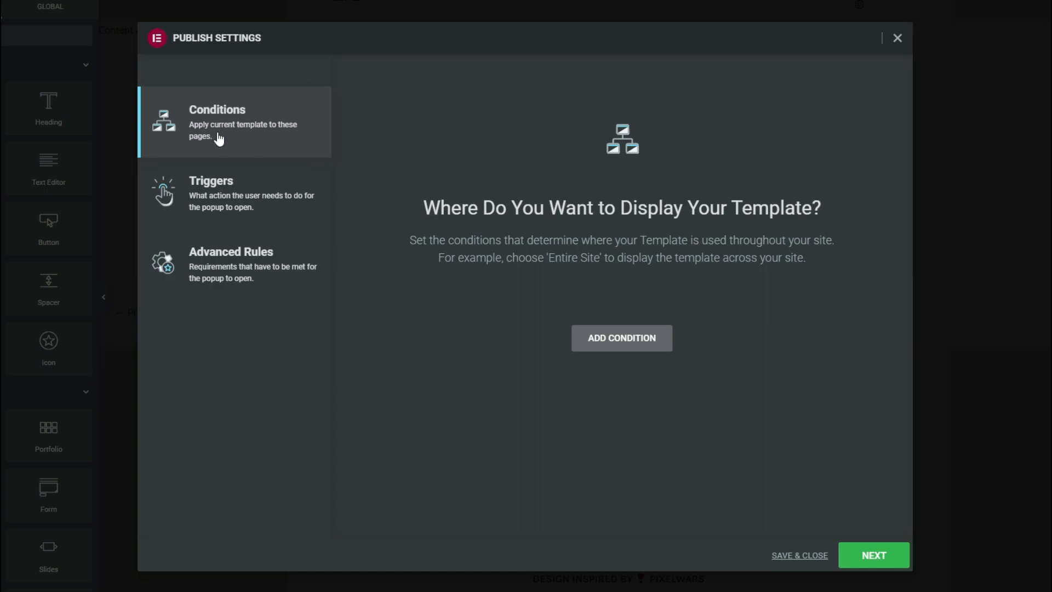
{"action": "left_click", "coordinate": [618, 344]}
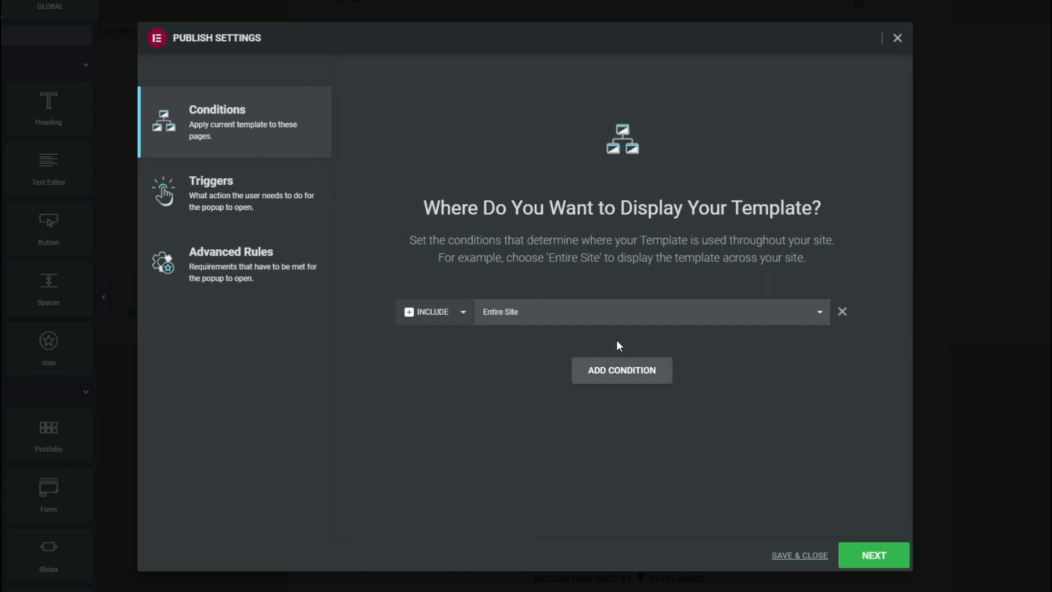
{"action": "left_click", "coordinate": [440, 316]}
{"action": "left_click", "coordinate": [439, 331]}
{"action": "left_click", "coordinate": [433, 316]}
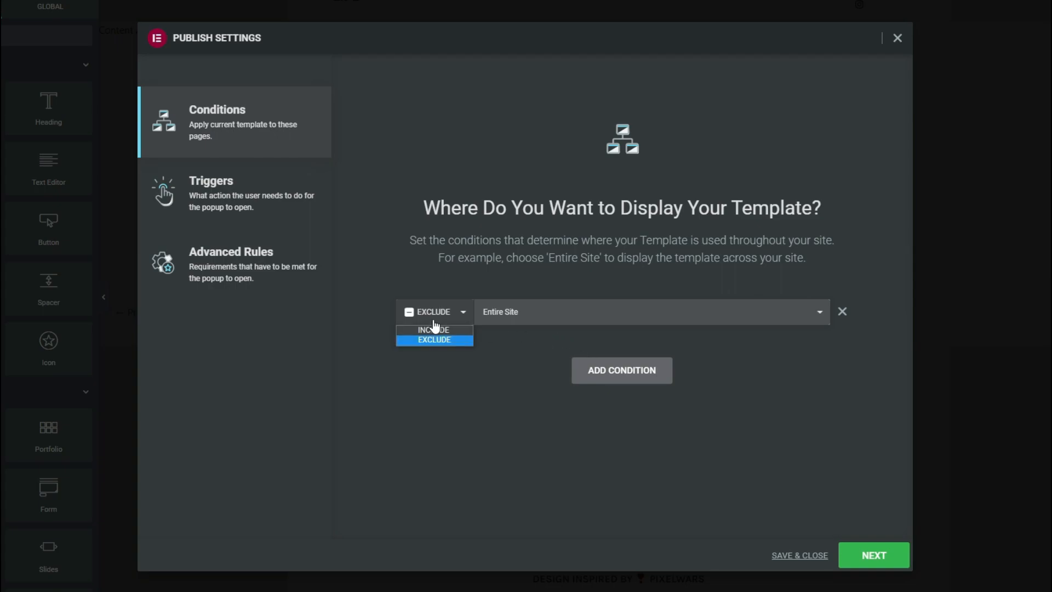
{"action": "left_click", "coordinate": [438, 331]}
Limit the display condition to Singular, Pages, Homepage and continue to the trigger settings
{"action": "left_click", "coordinate": [537, 324]}
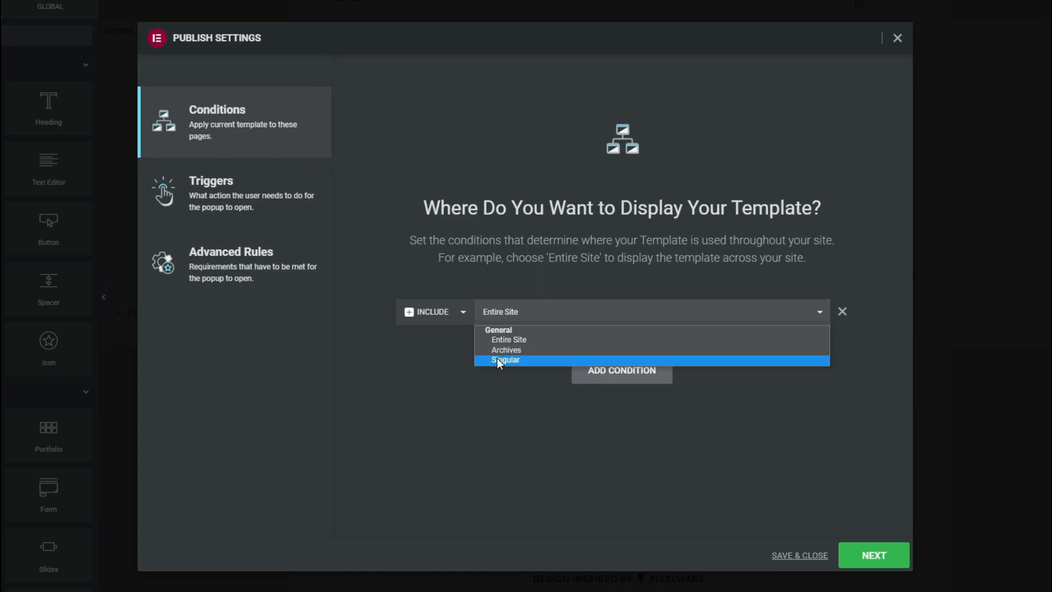
{"action": "left_click", "coordinate": [542, 360]}
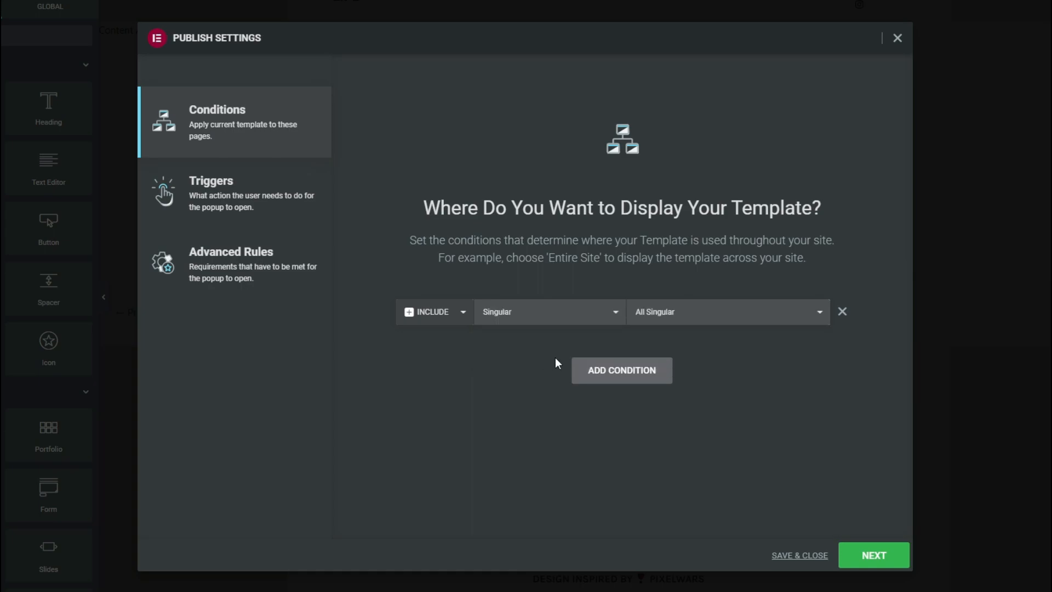
{"action": "left_click", "coordinate": [722, 319]}
{"action": "left_click", "coordinate": [647, 345]}
{"action": "left_click", "coordinate": [676, 321]}
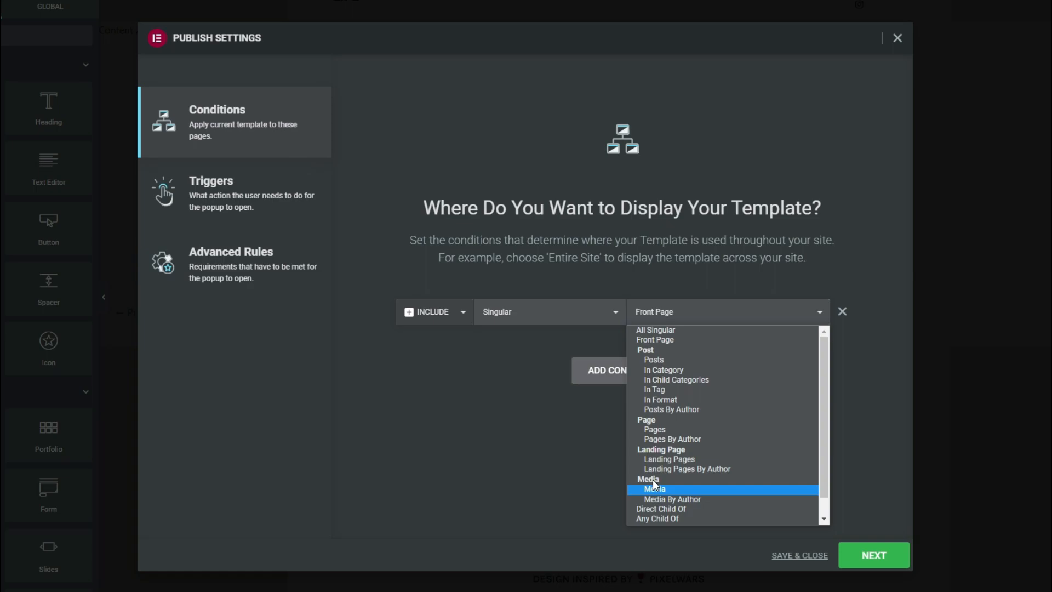
{"action": "left_click", "coordinate": [665, 430]}
{"action": "left_click", "coordinate": [751, 318]}
{"action": "type", "text": "Homepage"}
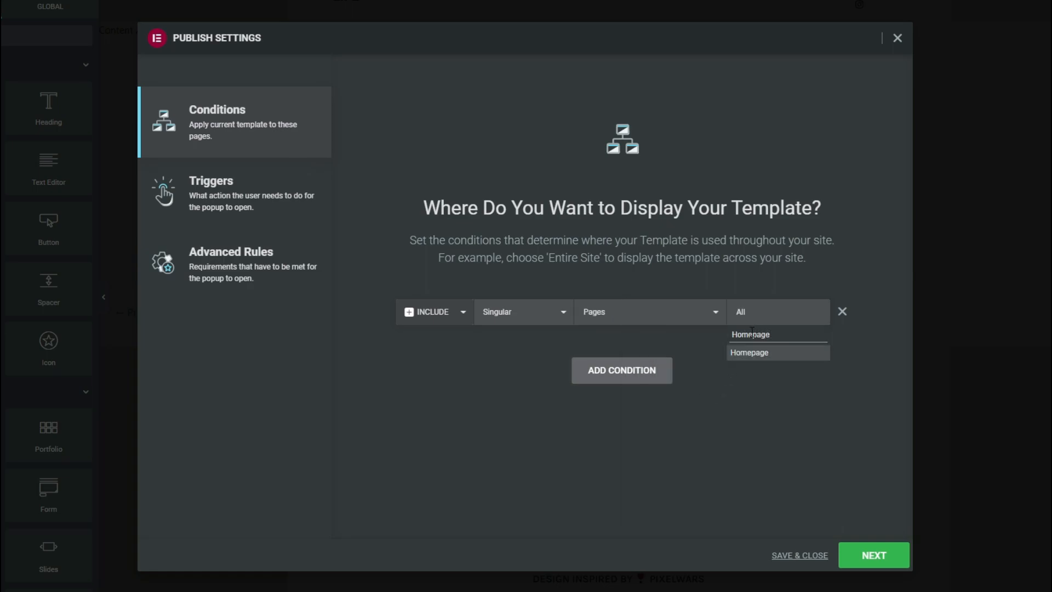
{"action": "left_click", "coordinate": [754, 355]}
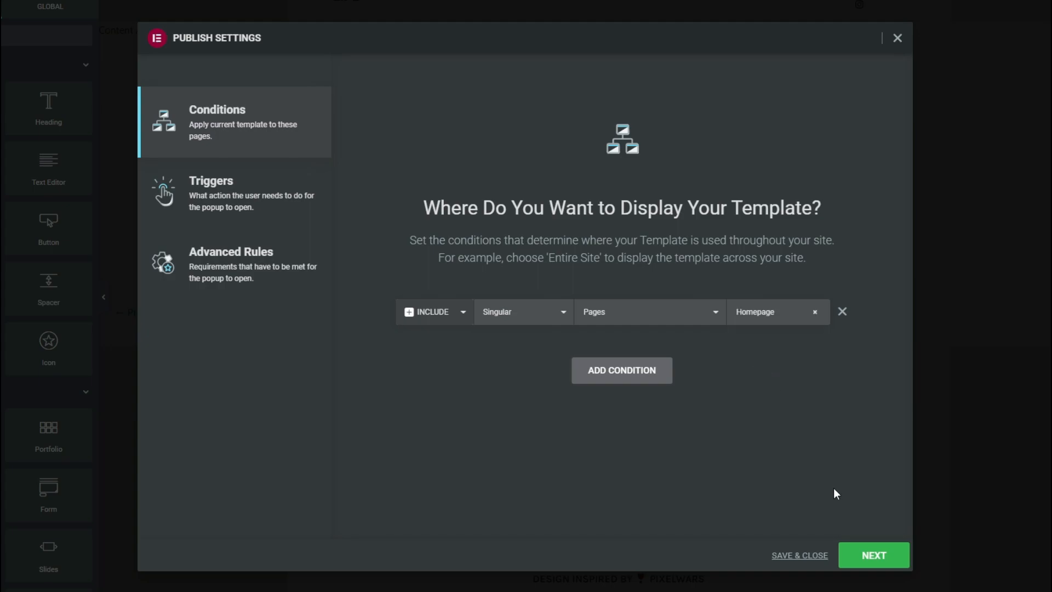
{"action": "left_click", "coordinate": [867, 556]}
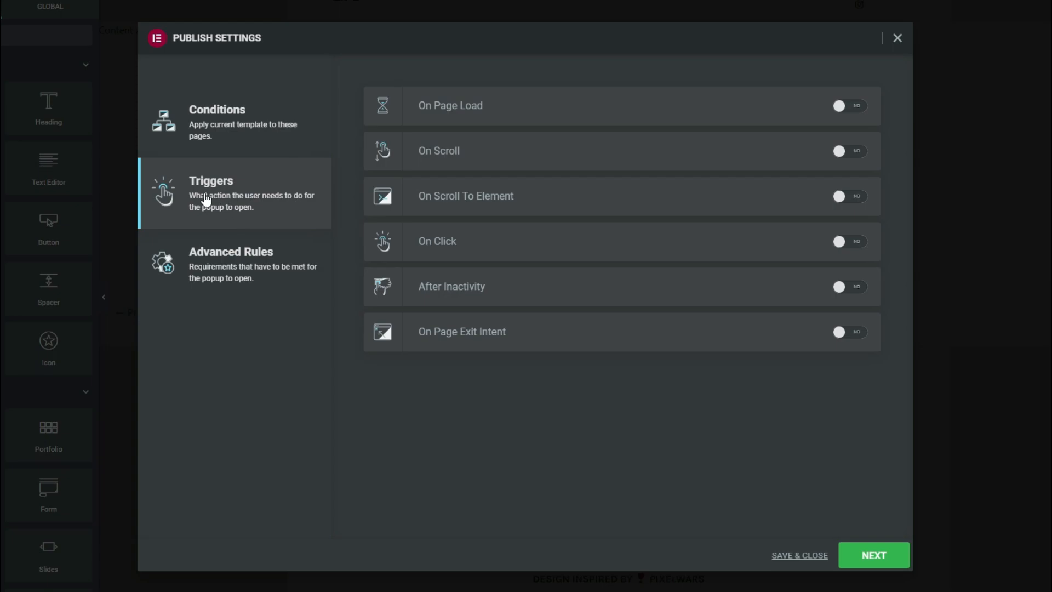
Try the On Page Load, On Scroll and On Click triggers, switching each one off again
{"action": "left_click", "coordinate": [854, 108]}
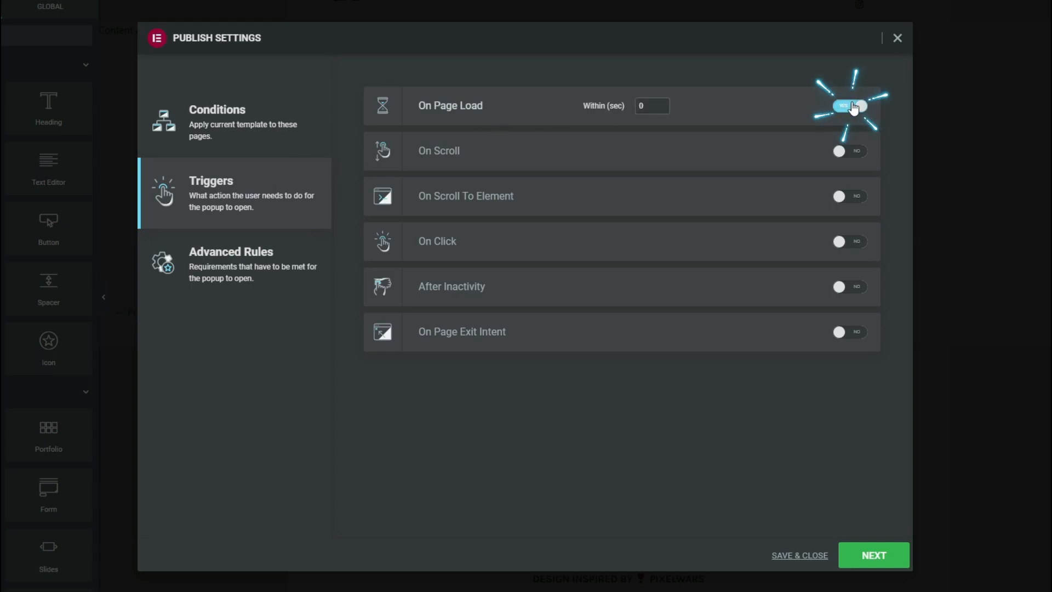
{"action": "left_click", "coordinate": [662, 103]}
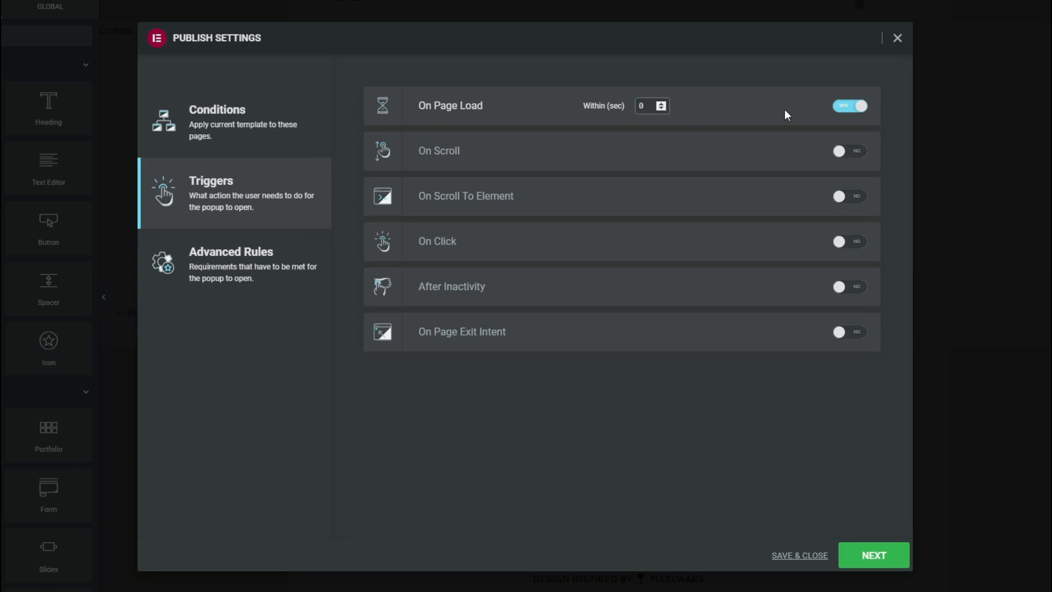
{"action": "left_click", "coordinate": [847, 109]}
{"action": "left_click", "coordinate": [857, 153]}
{"action": "left_click", "coordinate": [662, 157]}
{"action": "left_click", "coordinate": [663, 157]}
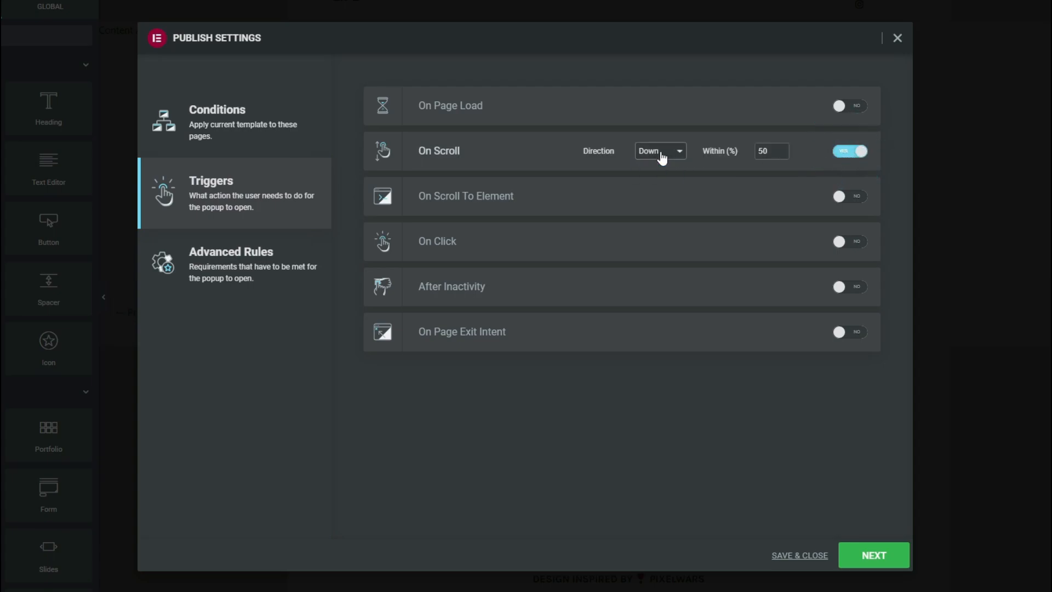
{"action": "left_click", "coordinate": [848, 156]}
{"action": "left_click", "coordinate": [850, 242]}
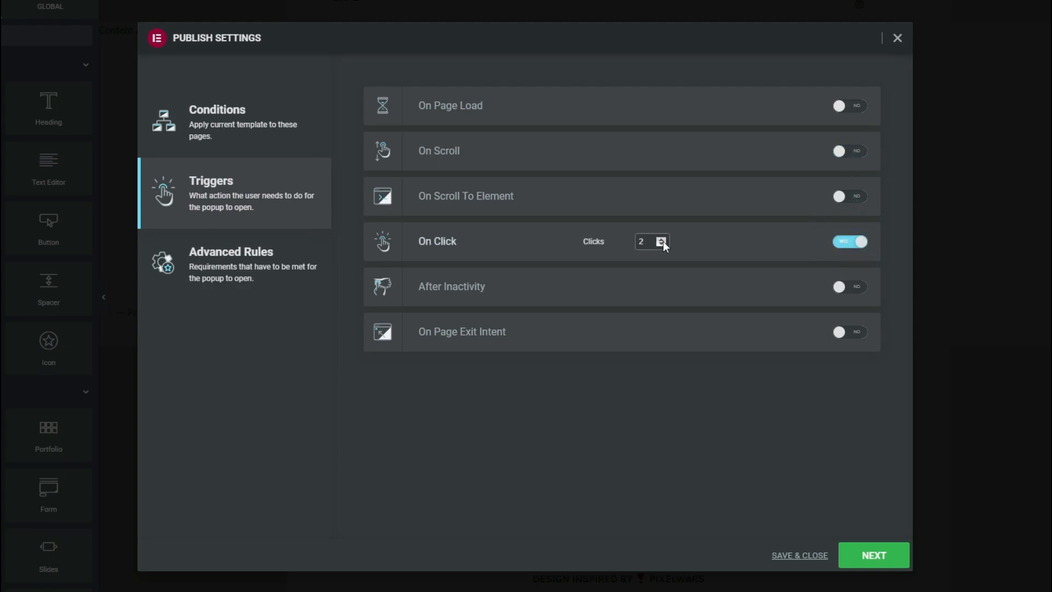
{"action": "left_click", "coordinate": [851, 242]}
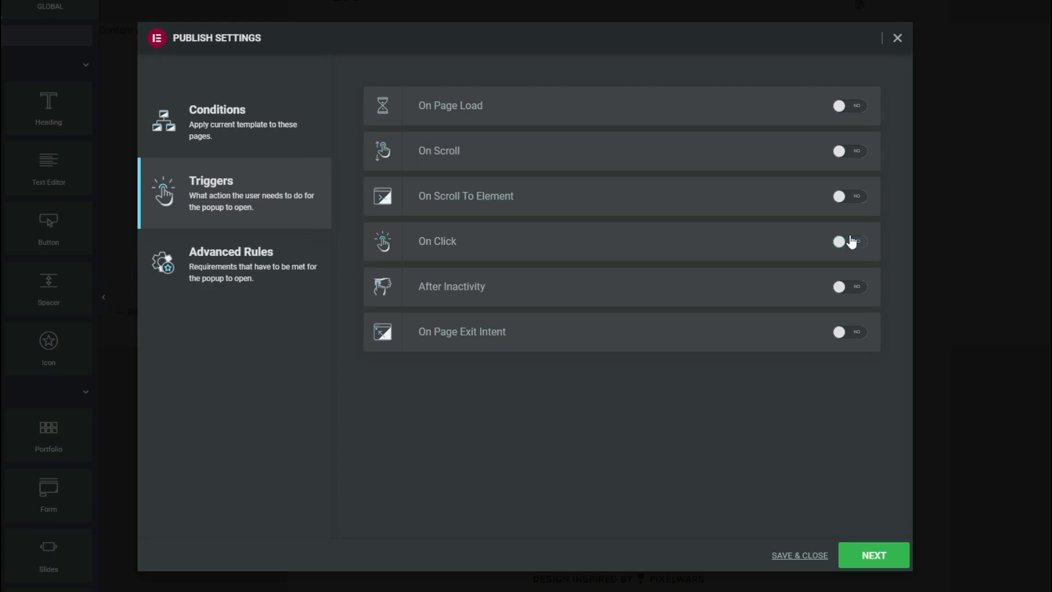
Try the After Inactivity trigger and switch it off, then set the popup to open On Page Exit Intent and save the publish settings
{"action": "left_click", "coordinate": [854, 287]}
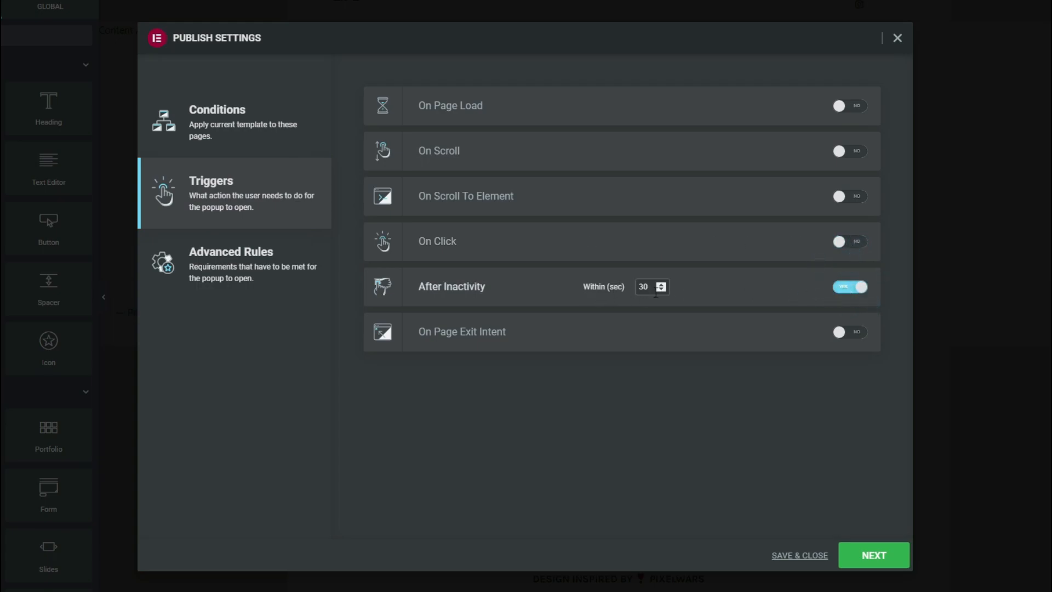
{"action": "left_click", "coordinate": [843, 289]}
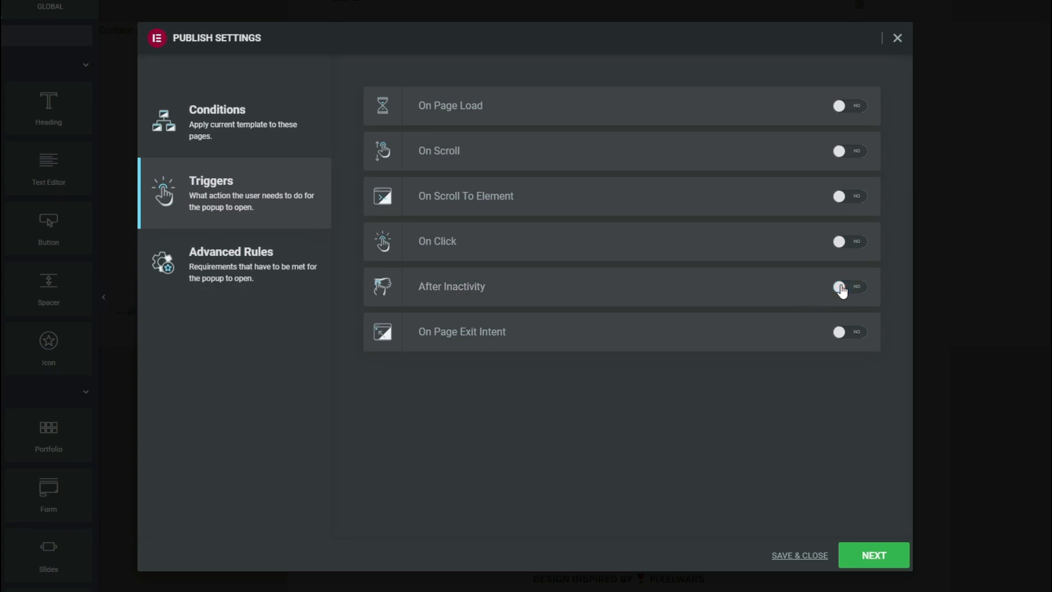
{"action": "left_click", "coordinate": [850, 331]}
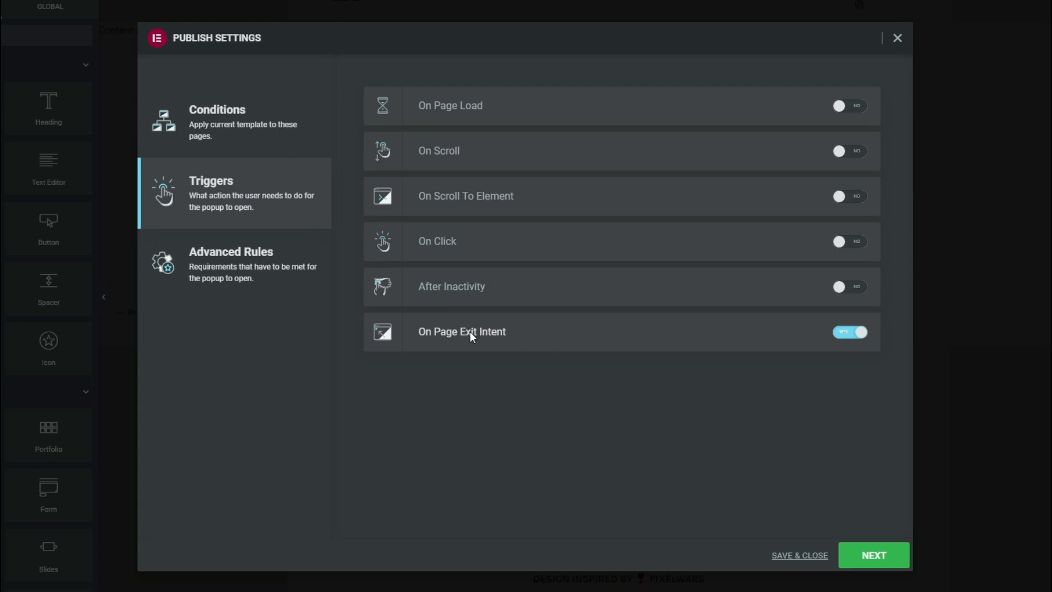
{"action": "left_click", "coordinate": [867, 568]}
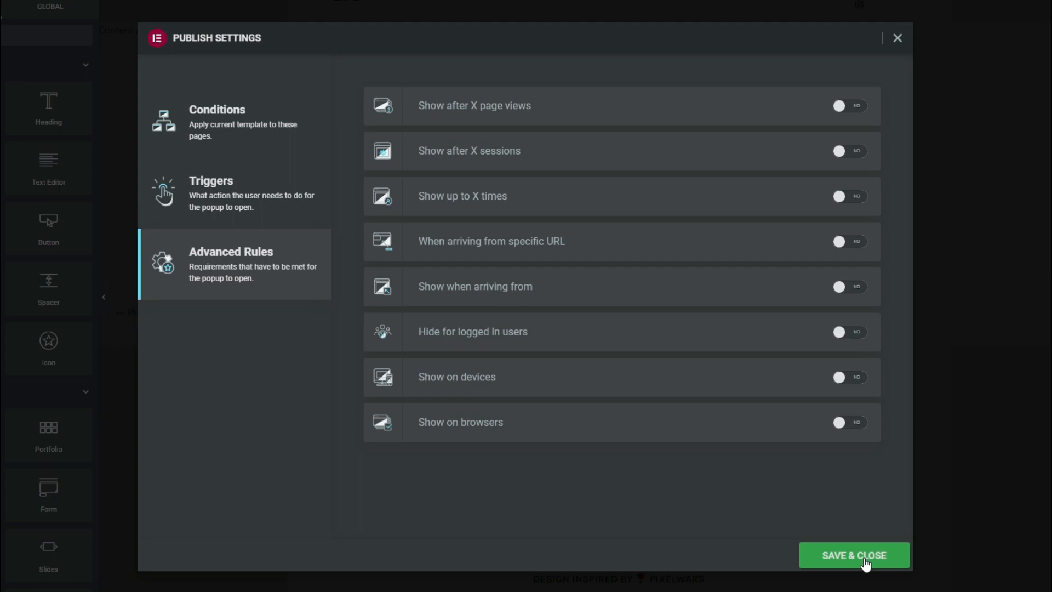
{"action": "left_click", "coordinate": [839, 556]}
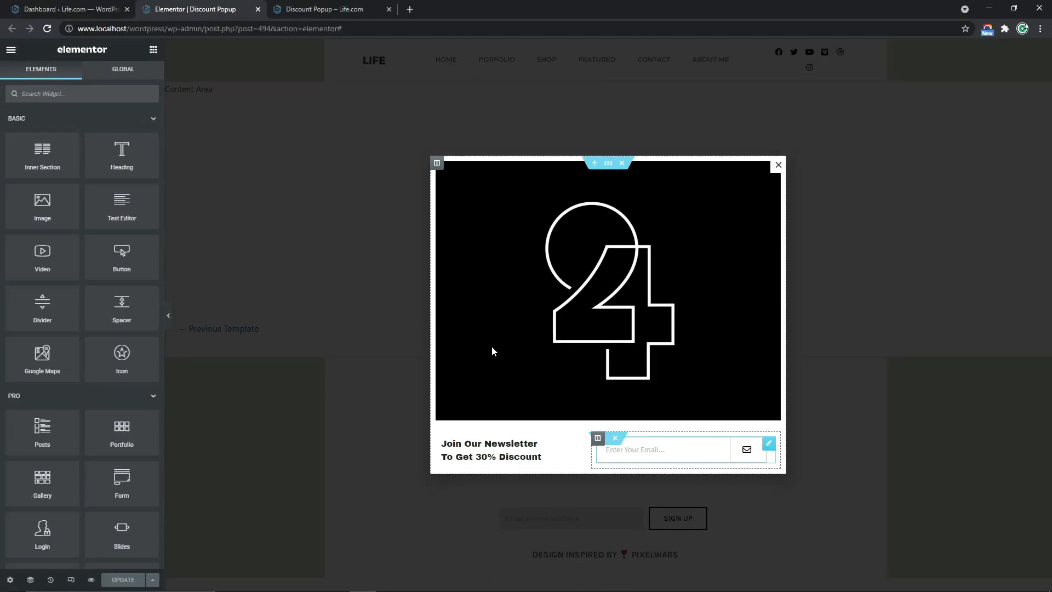
Switch to the WordPress dashboard and visit the live Life.com site to check the popup
{"action": "left_click", "coordinate": [85, 9]}
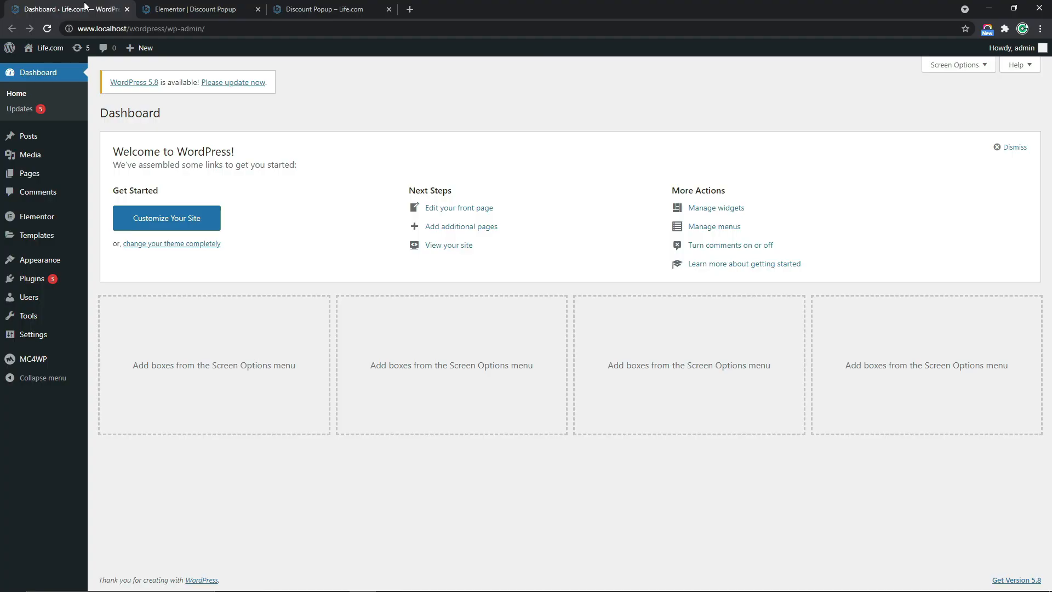
{"action": "left_click", "coordinate": [50, 49]}
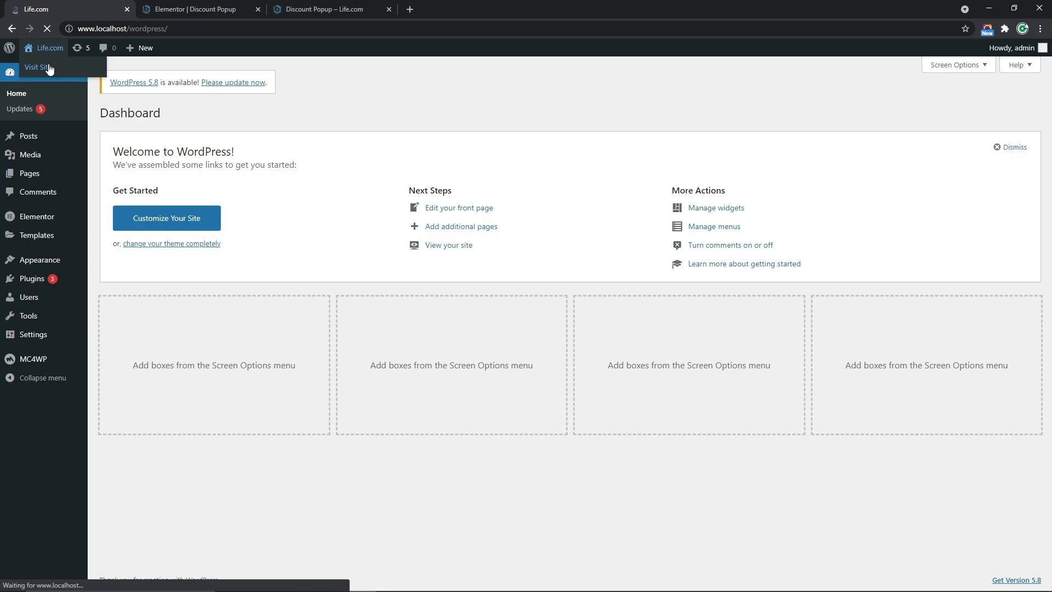